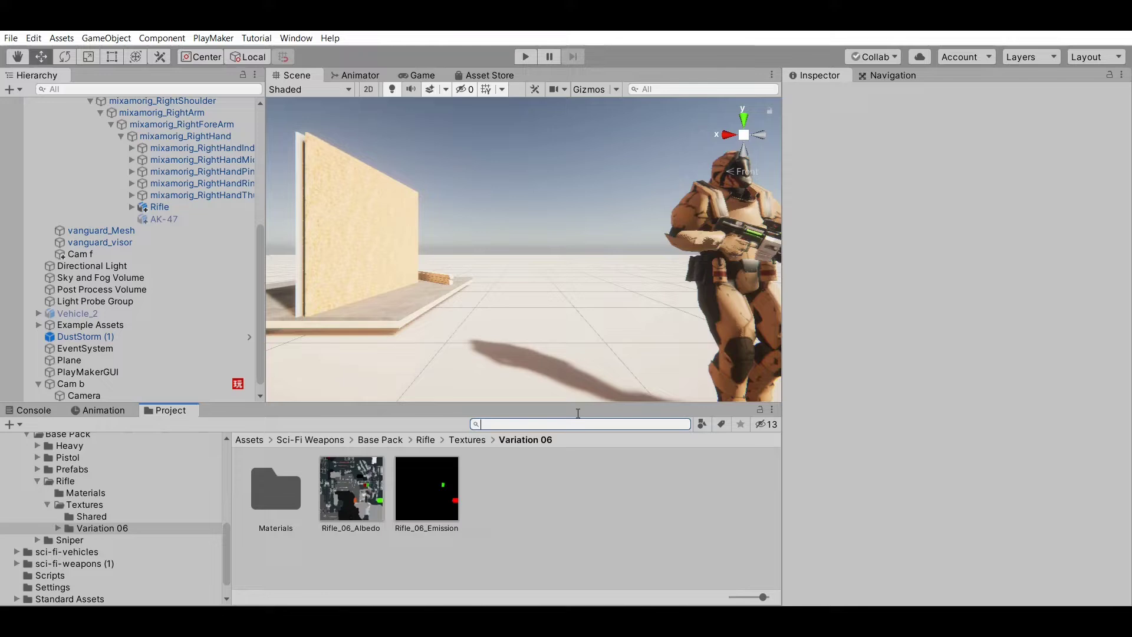
text(a)
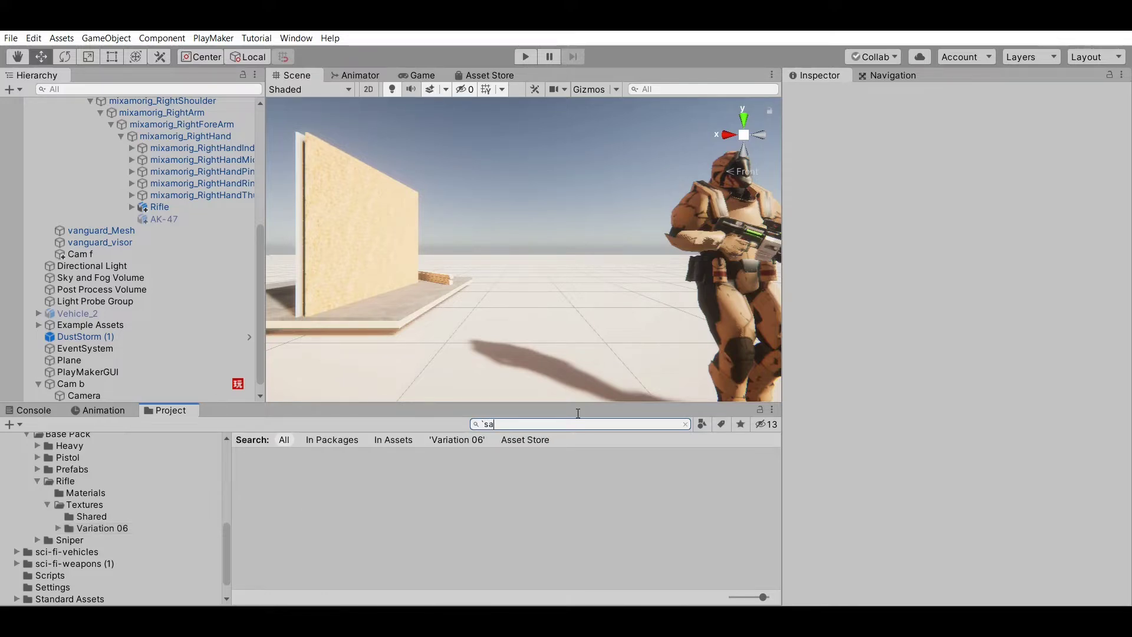
text(mple)
key(BackSpace)
key(BackSpace)
key(BackSpace)
key(BackSpace)
key(BackSpace)
key(BackSpace)
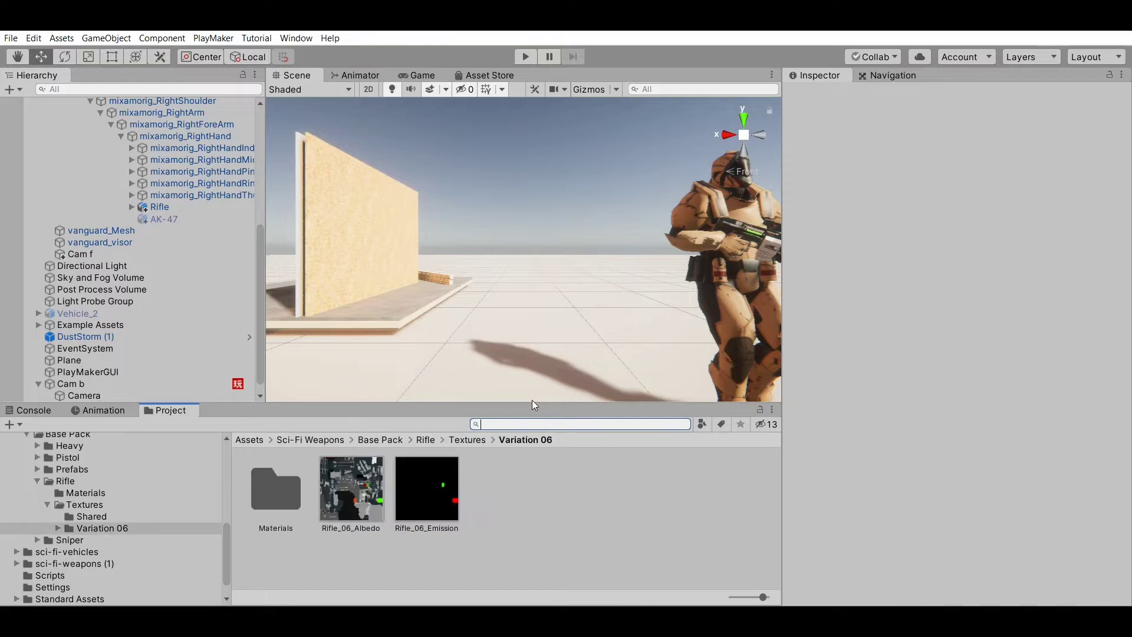
- Search the project for "samplesce" and open the samplescene scene
text(sa)
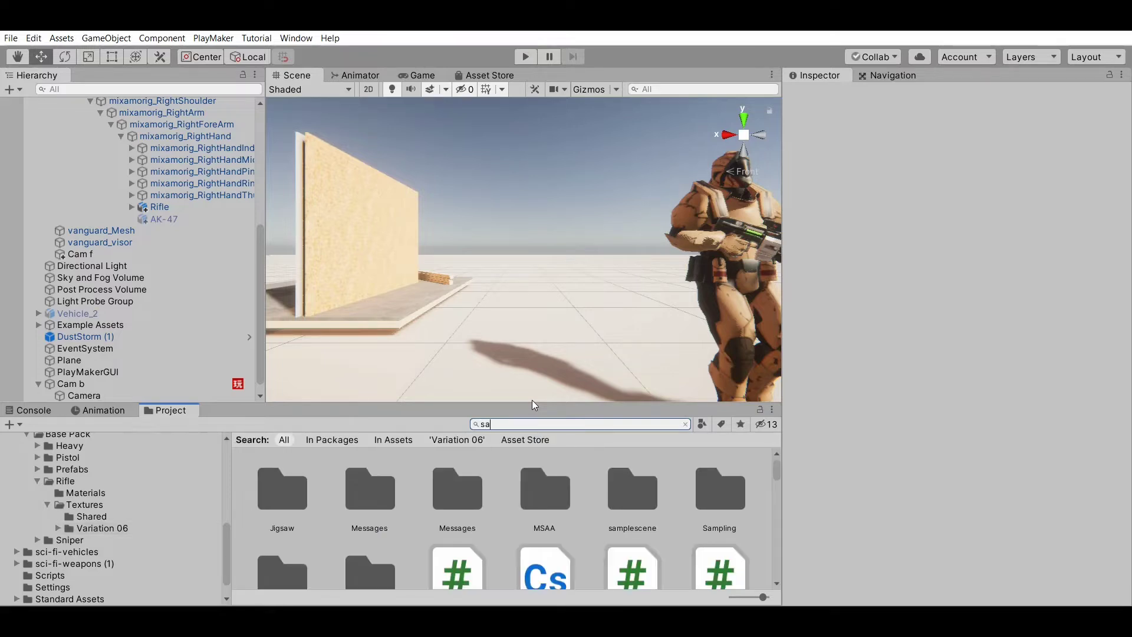
text(mplesce)
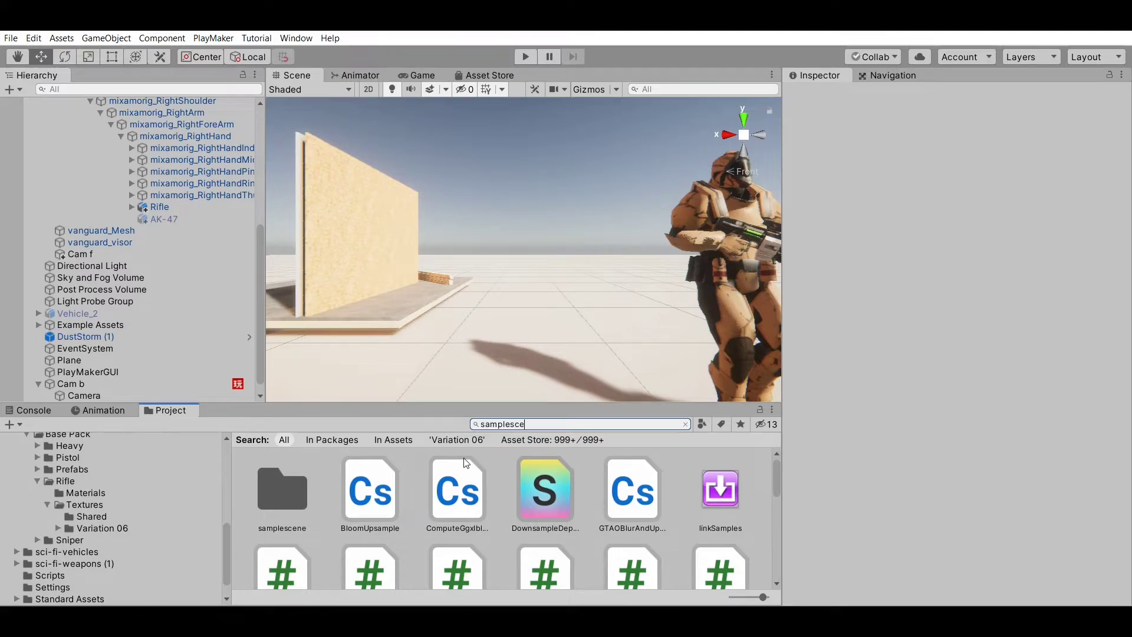
click(348, 465)
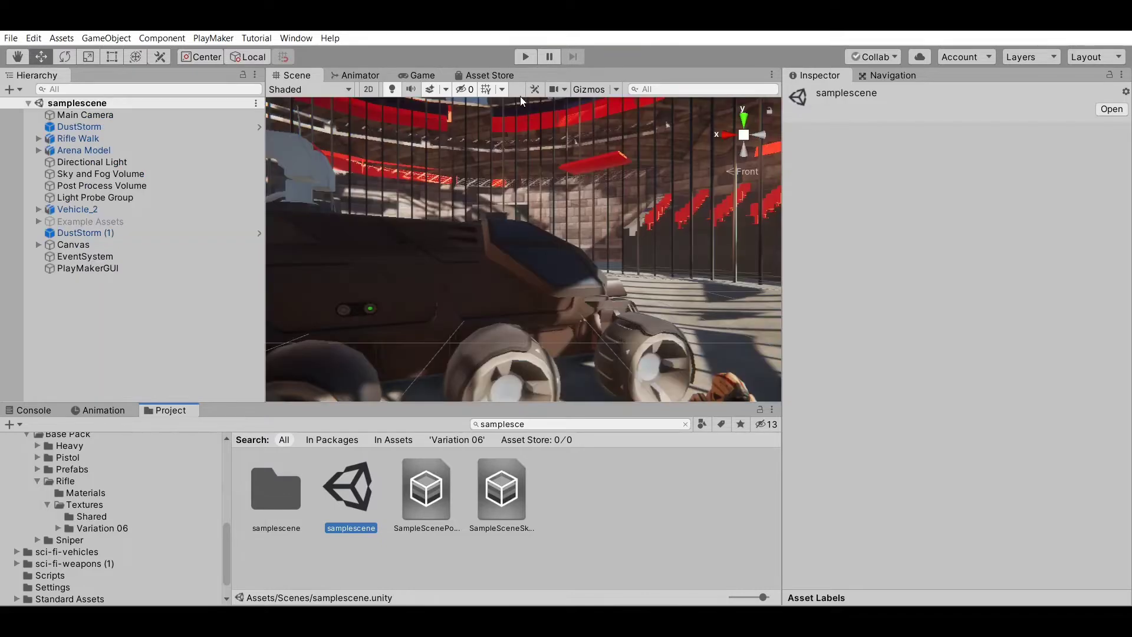
- Run samplescene with a widened game view, launch the game from its PLAY menu, and stop the run
click(526, 56)
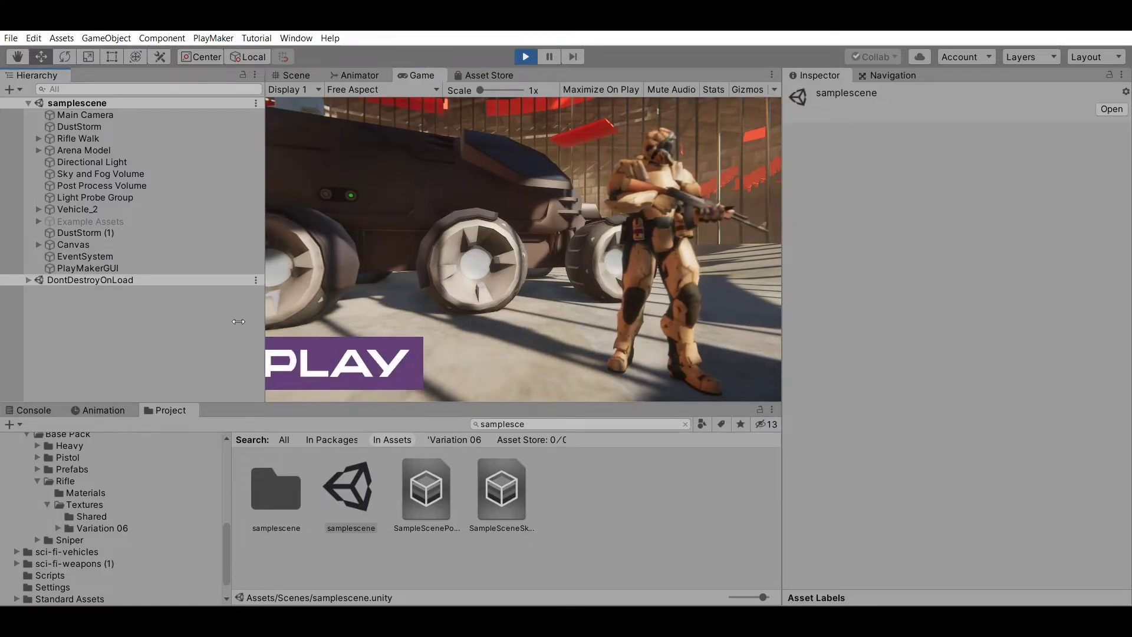
drag(270, 317, 192, 318)
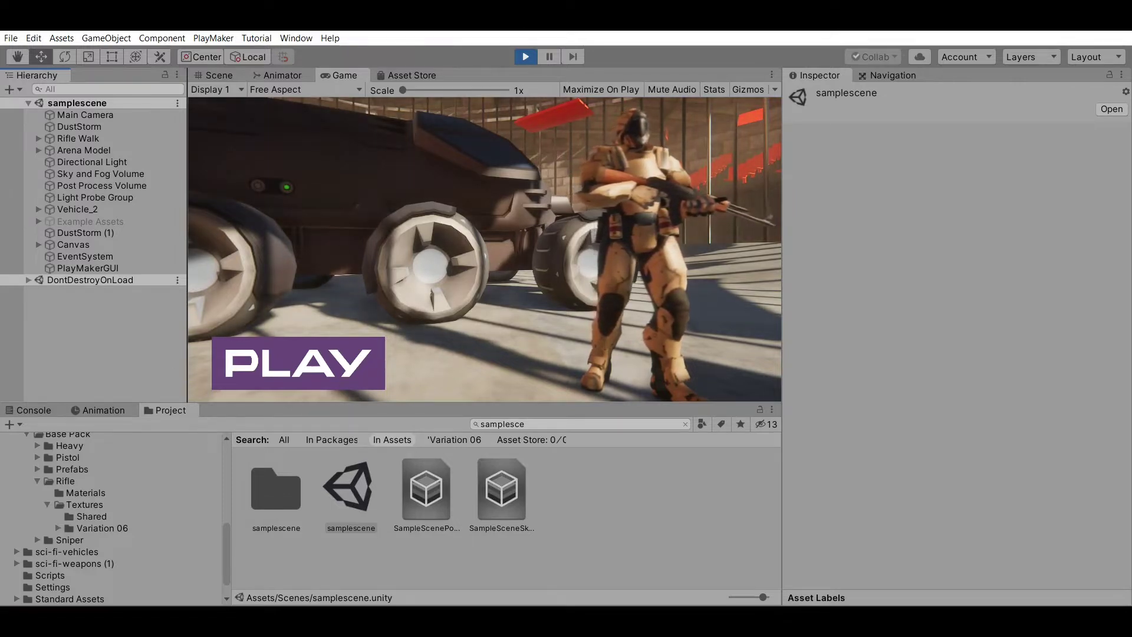
click(525, 56)
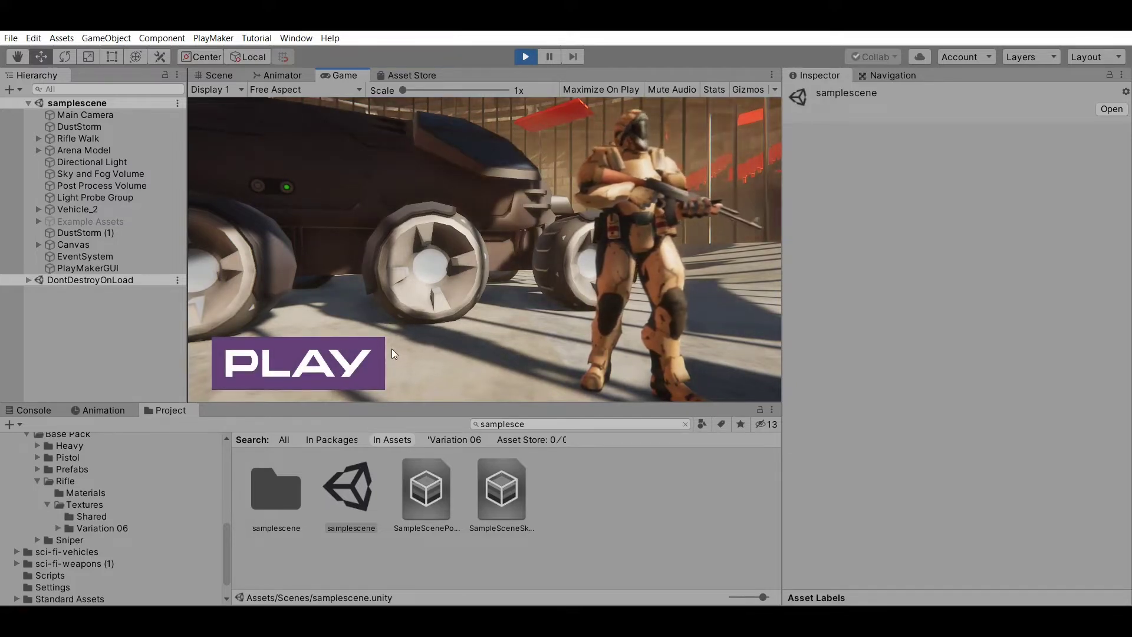
click(365, 350)
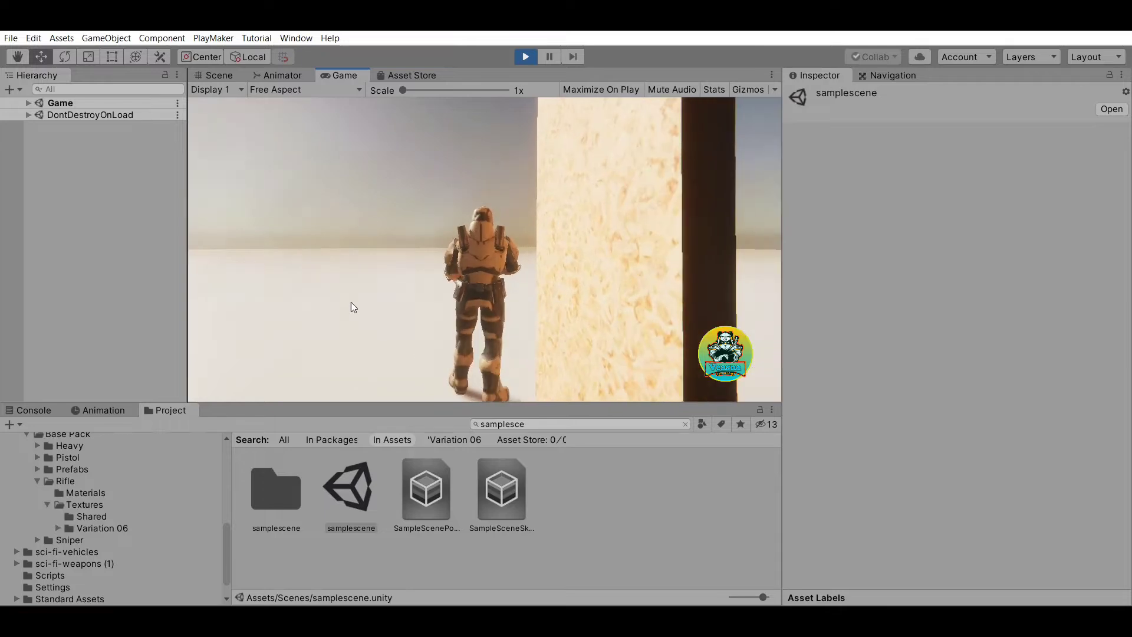
click(526, 56)
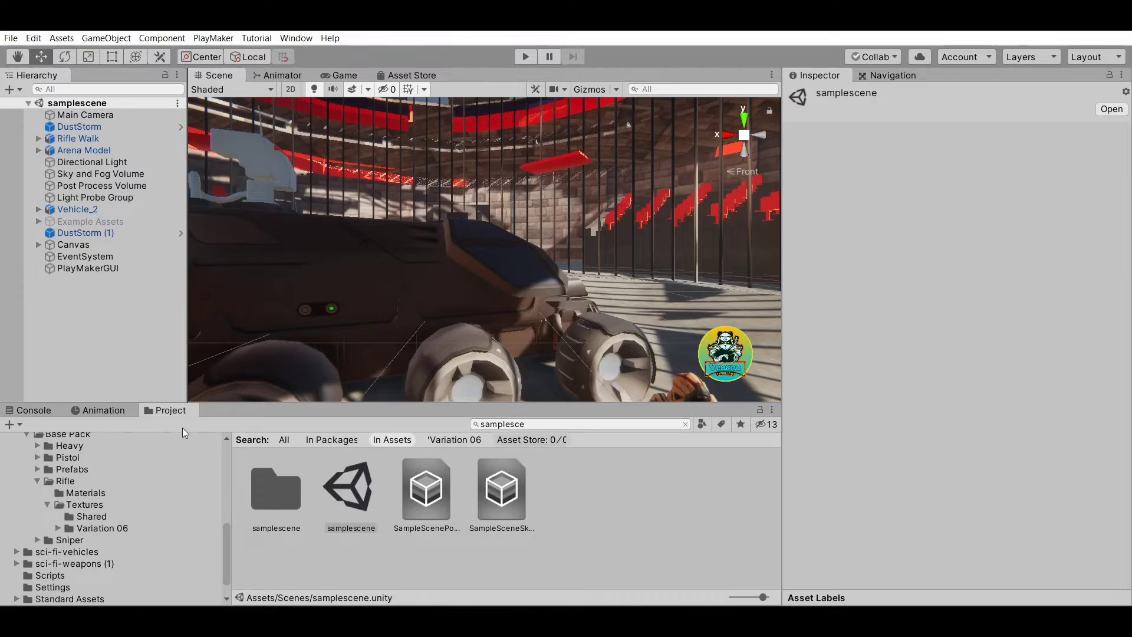
- Search the project for "Sci" and select the Rockets_1_D texture in Sci-Fi Vehicles > Vehicle_2 > Textures
click(603, 411)
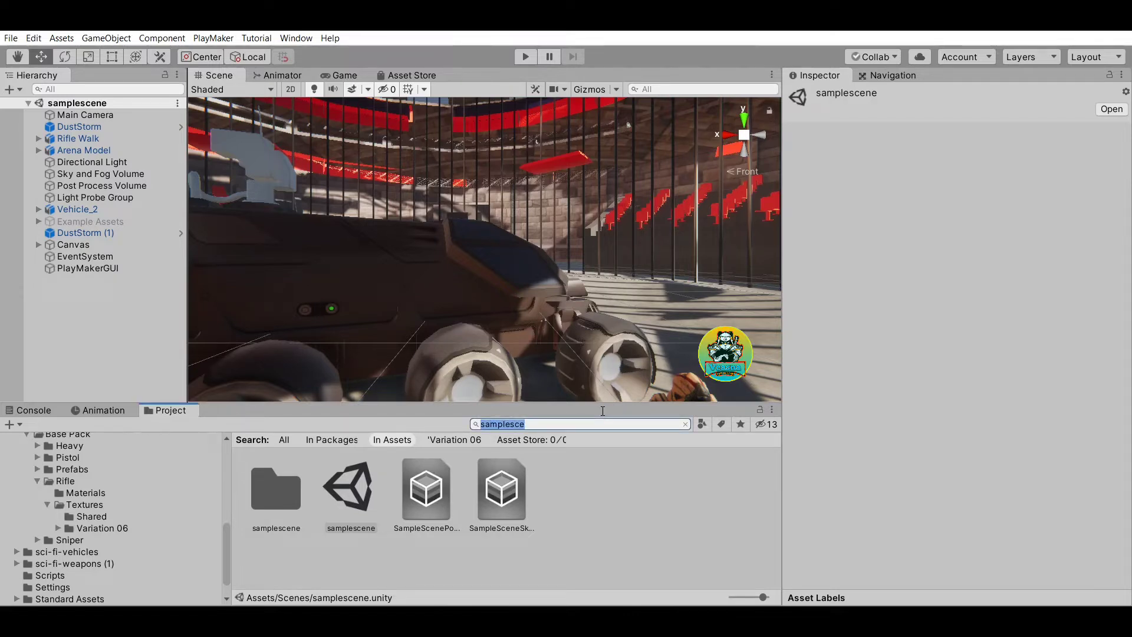
text(Sci)
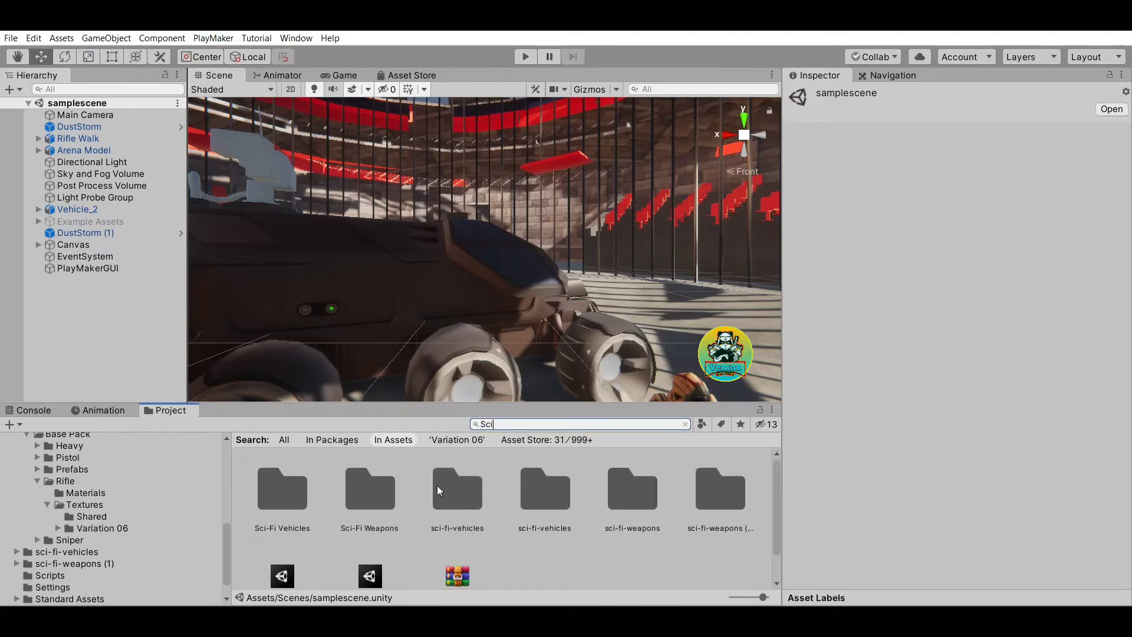
double_click(281, 482)
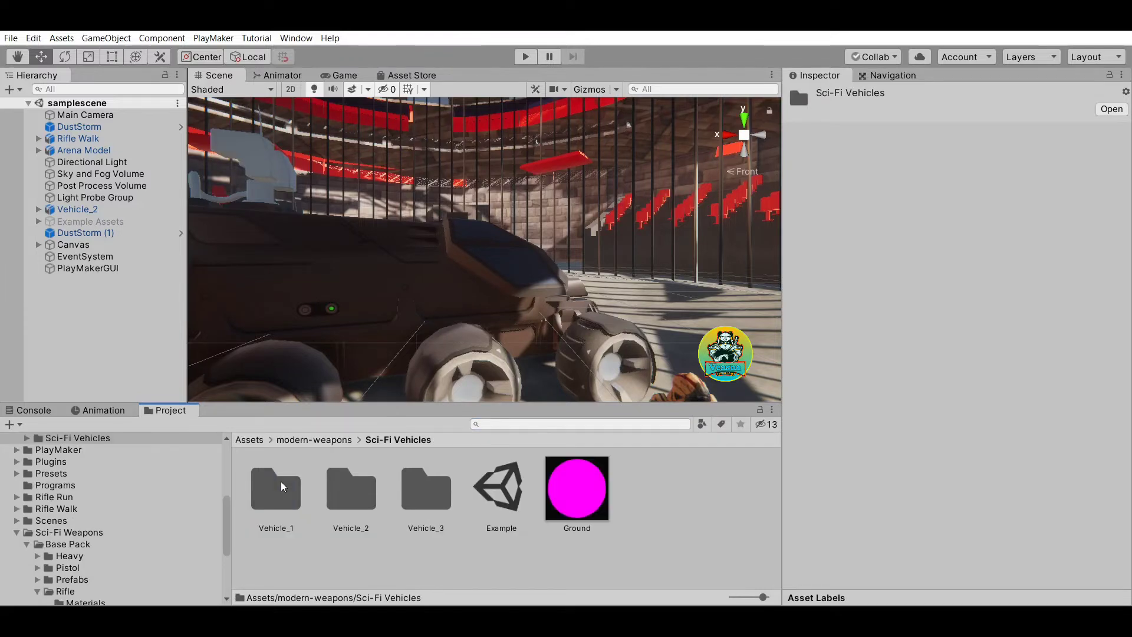
double_click(349, 486)
click(345, 485)
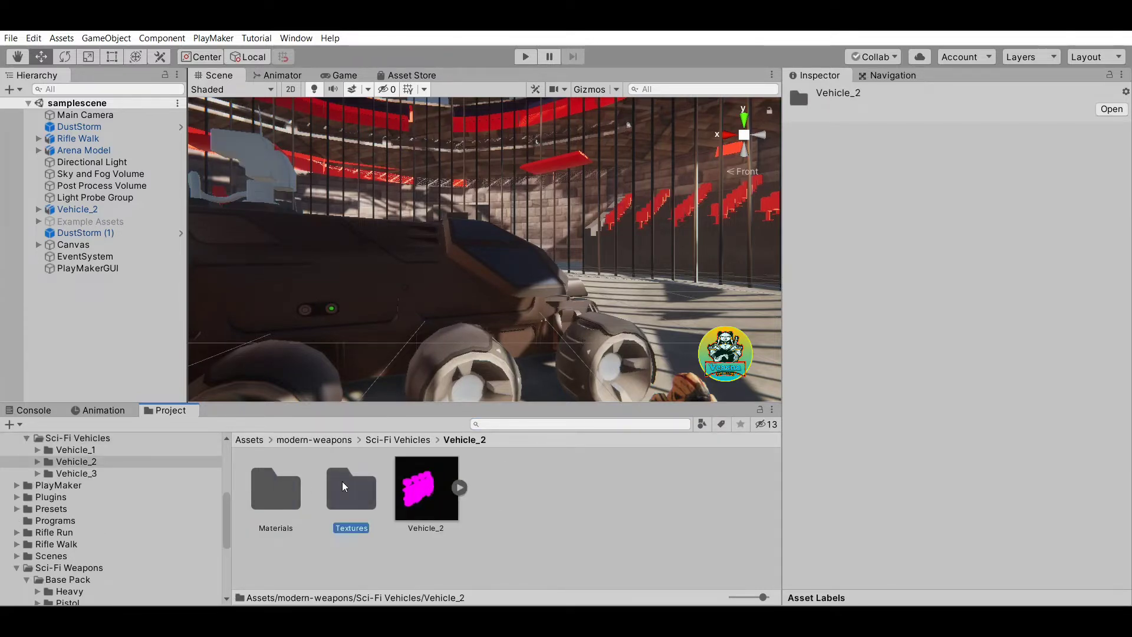
double_click(344, 486)
click(448, 494)
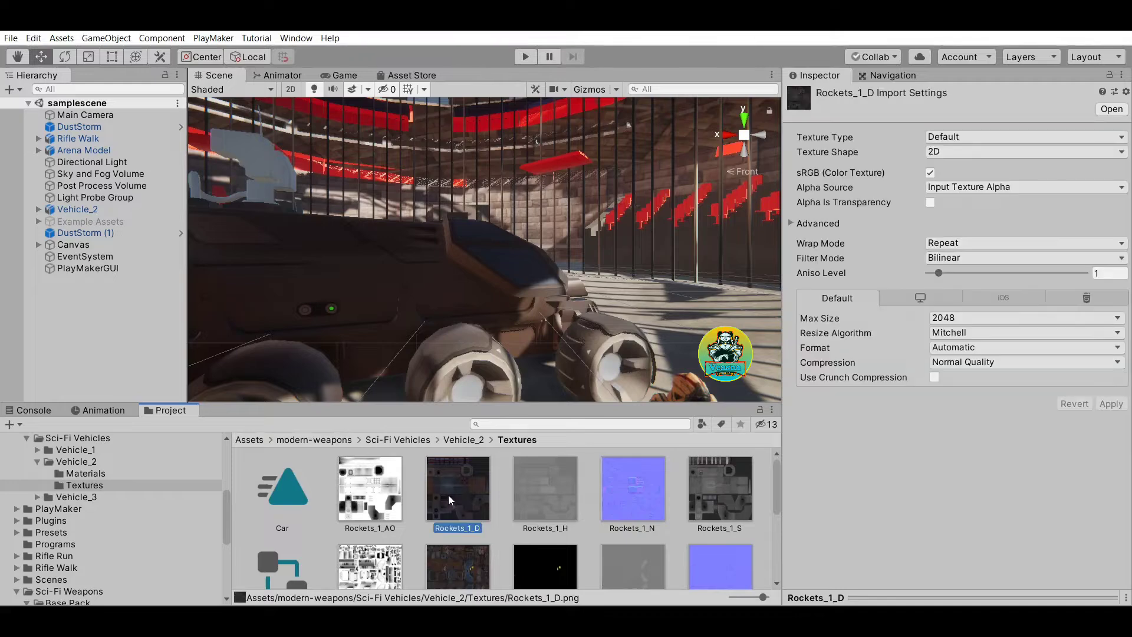
- Try to apply the Rockets_1_D texture to the rocket launcher on top of the vehicle and undo it
click(17, 57)
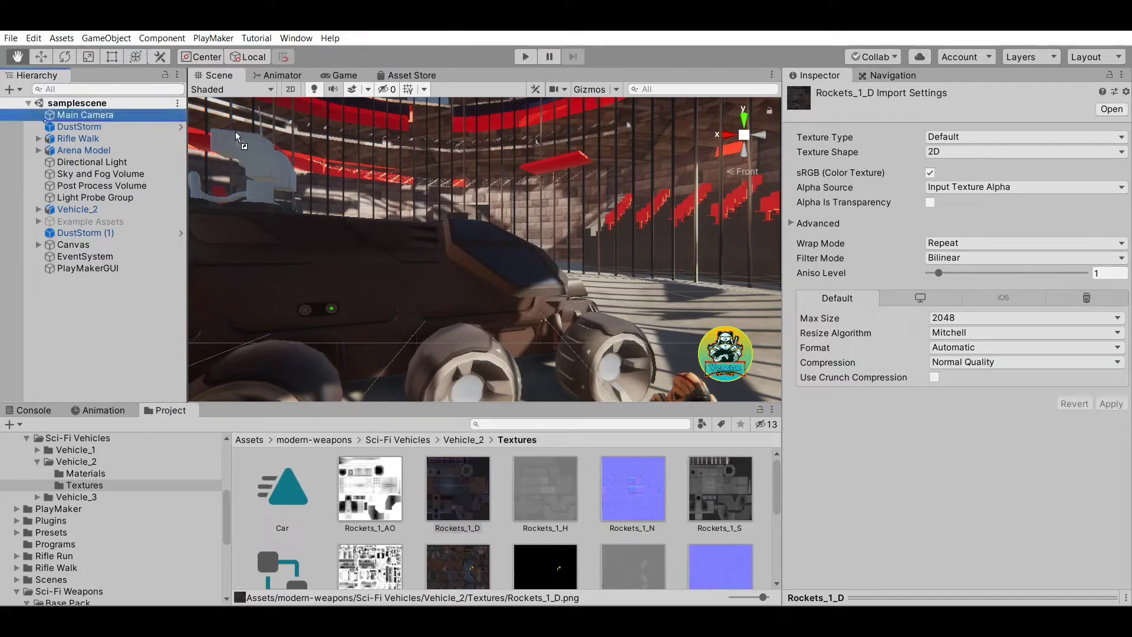
drag(220, 137, 694, 419)
scroll(439, 283, up, 3)
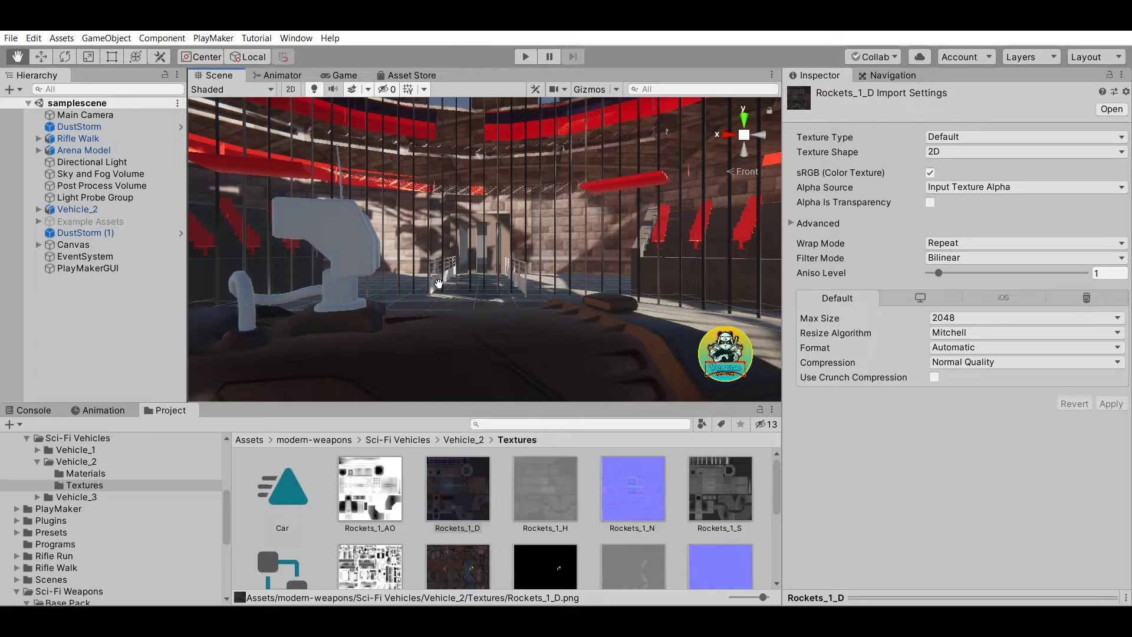
drag(419, 260, 676, 336)
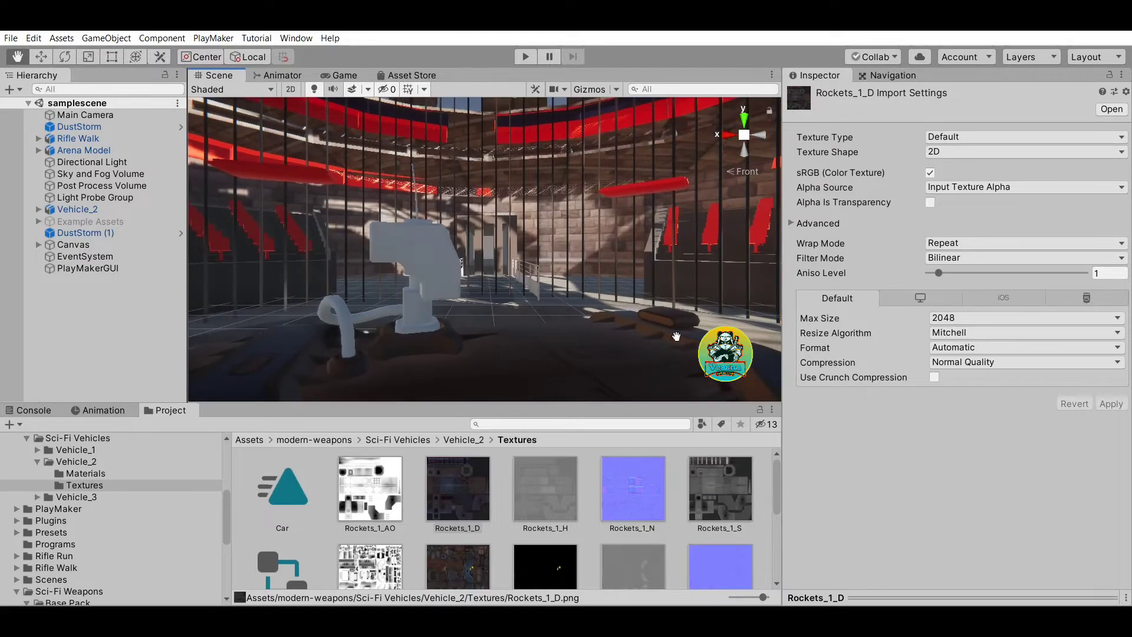
click(456, 457)
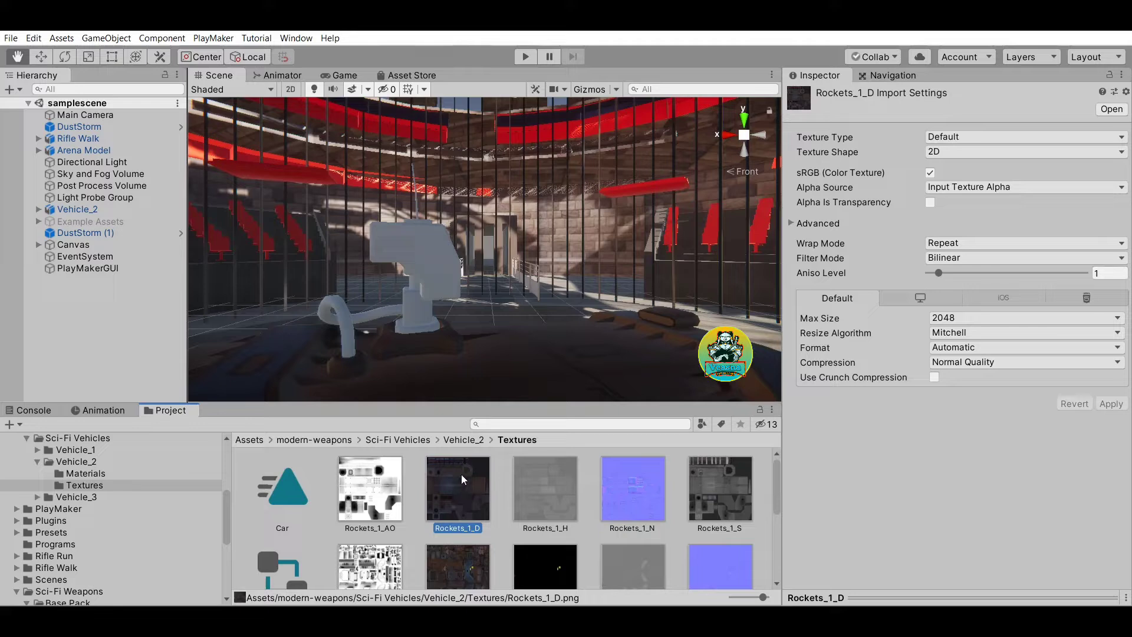
drag(461, 474, 442, 251)
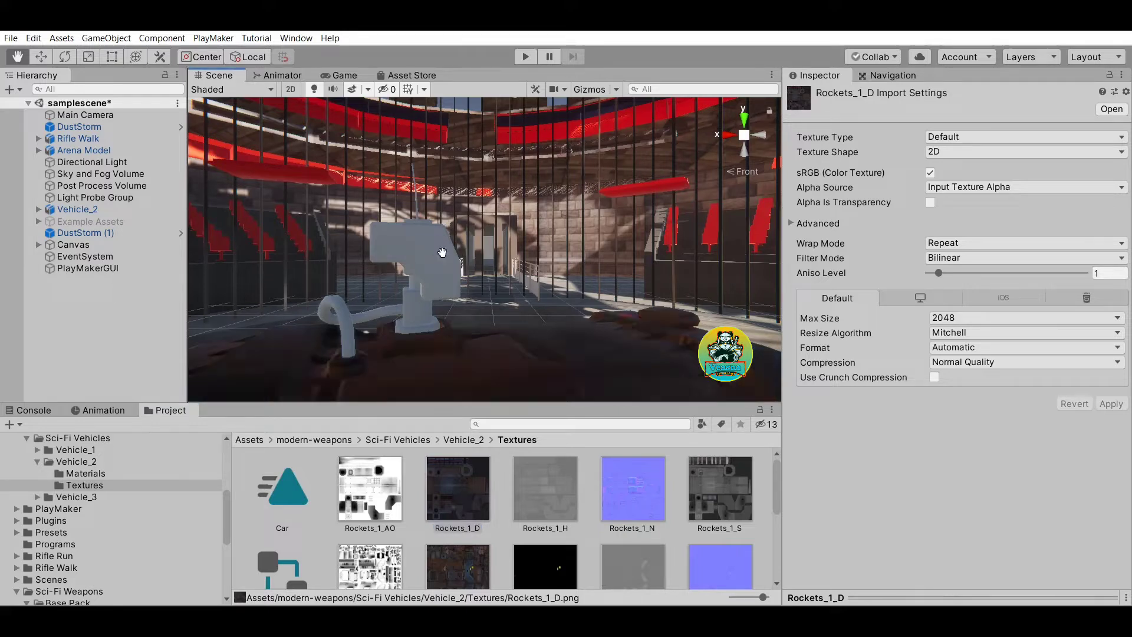
key(ctrl+z)
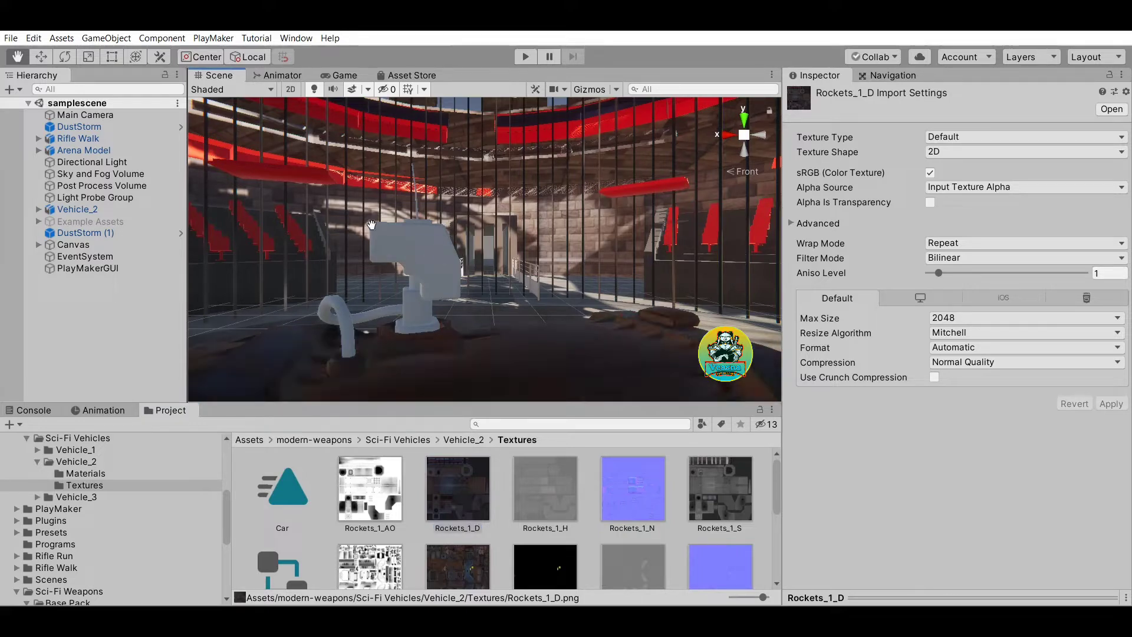
- Apply the Rockets_1_D texture to the launcher's Rockets.R pod and its Rockets_Base mesh
click(41, 57)
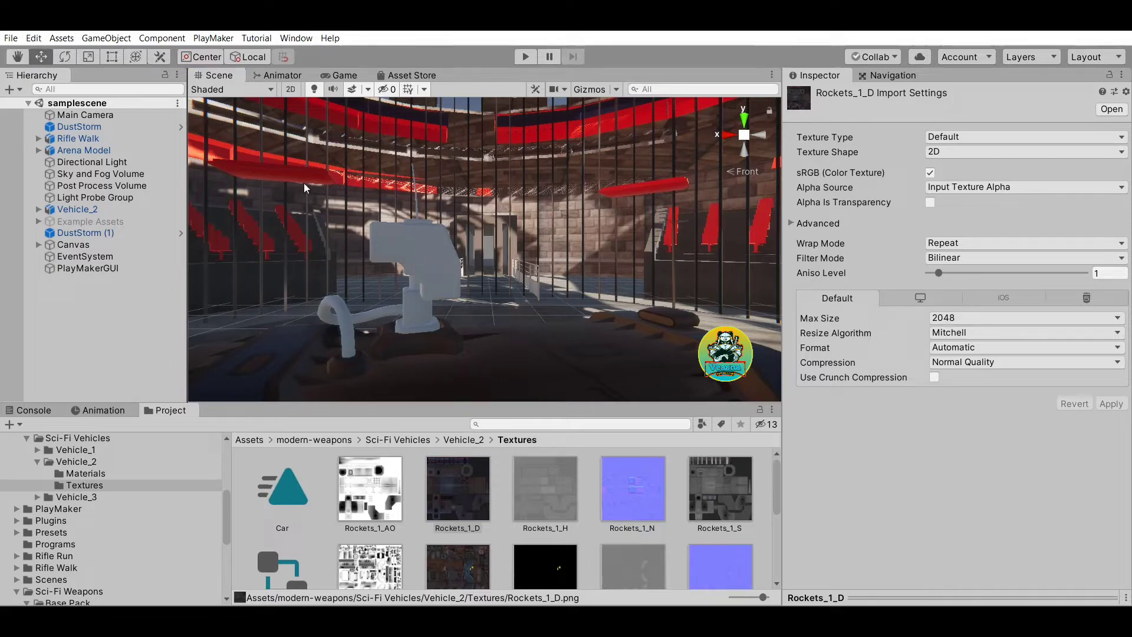
click(437, 264)
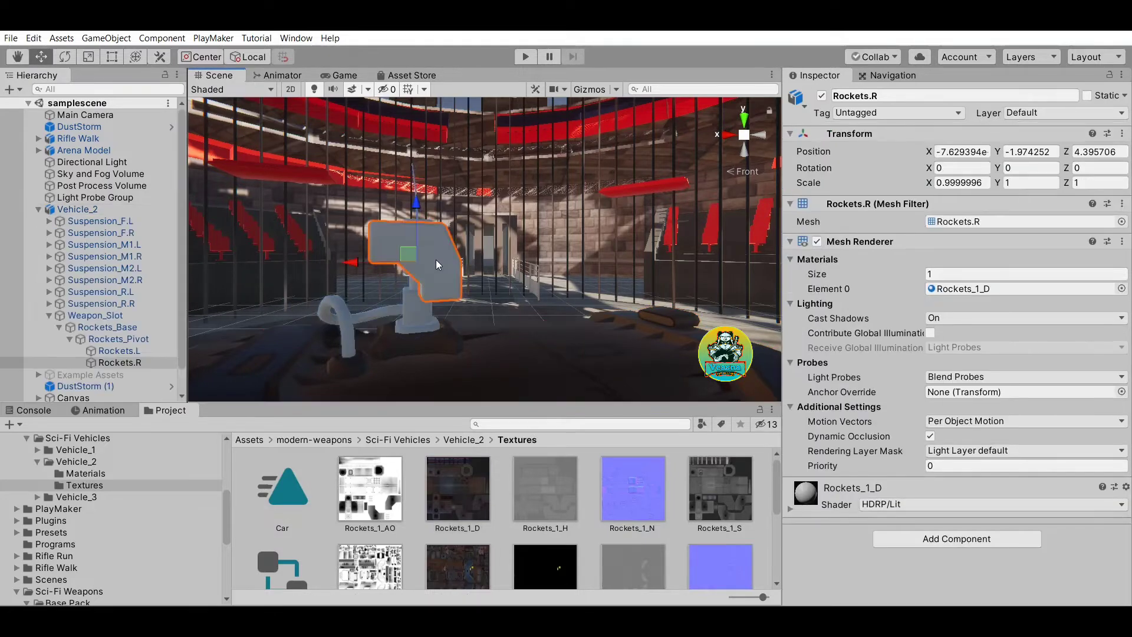
drag(476, 487, 424, 301)
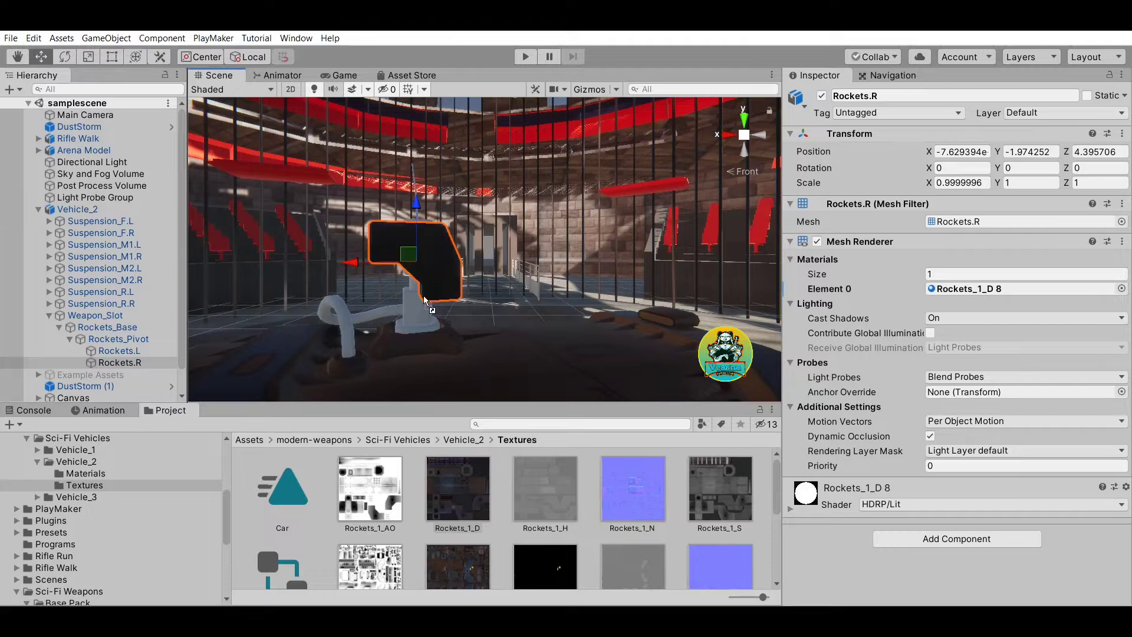
click(416, 295)
click(415, 294)
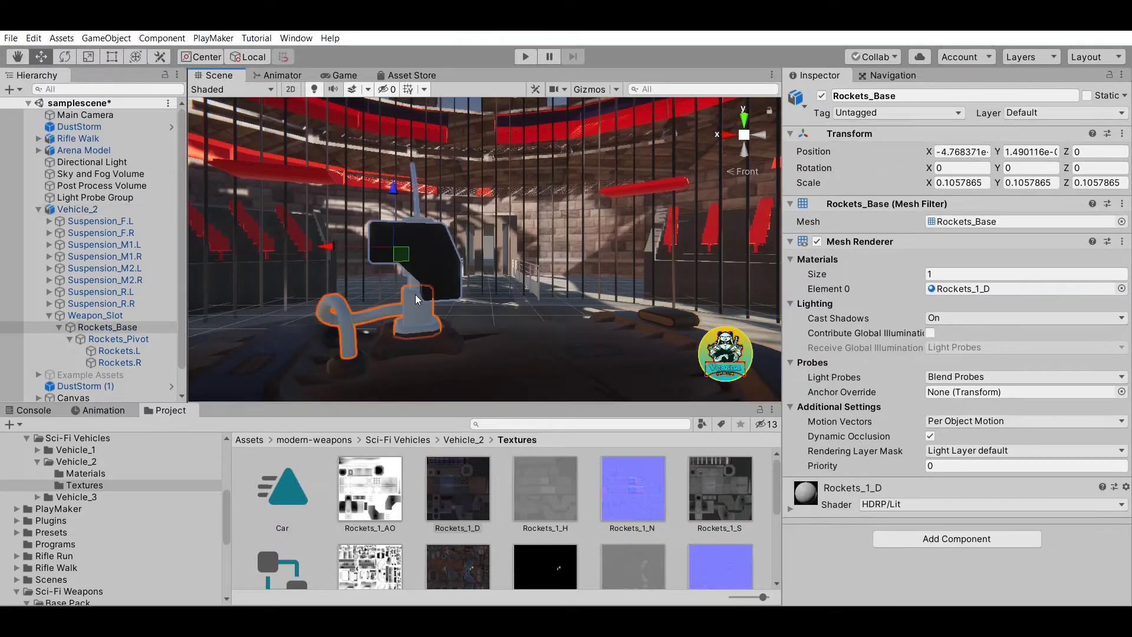
drag(479, 462, 419, 302)
- Apply the Rockets_1_D texture to the remaining launcher parts, Rockets_Pivot and Rockets.L
alt+drag(729, 116, 628, 208)
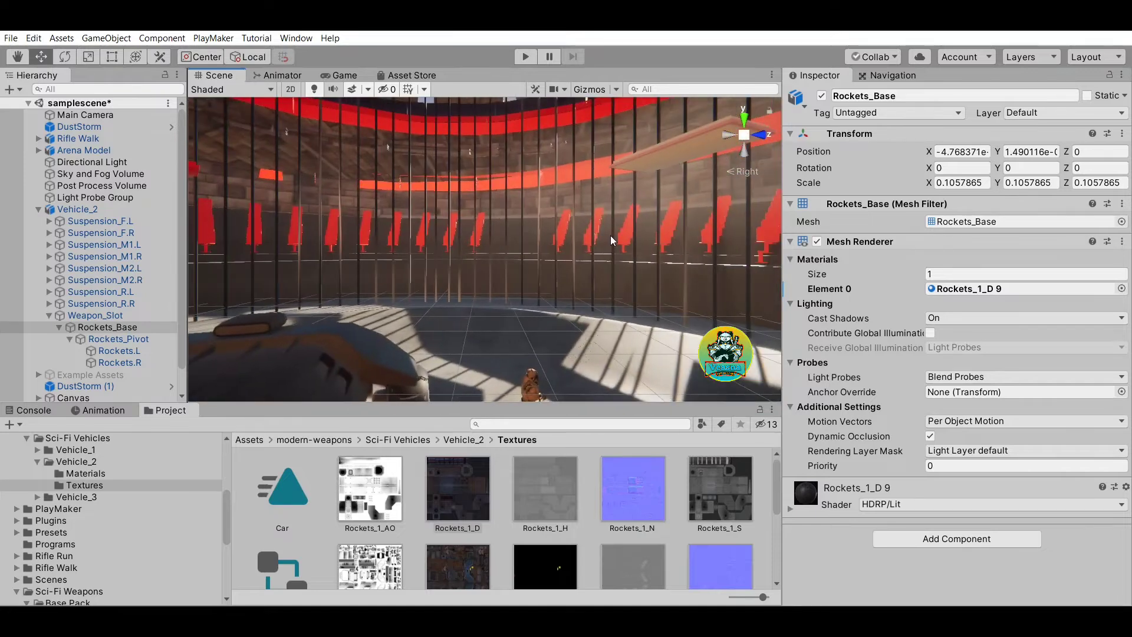
scroll(610, 236, up, 2)
key(f)
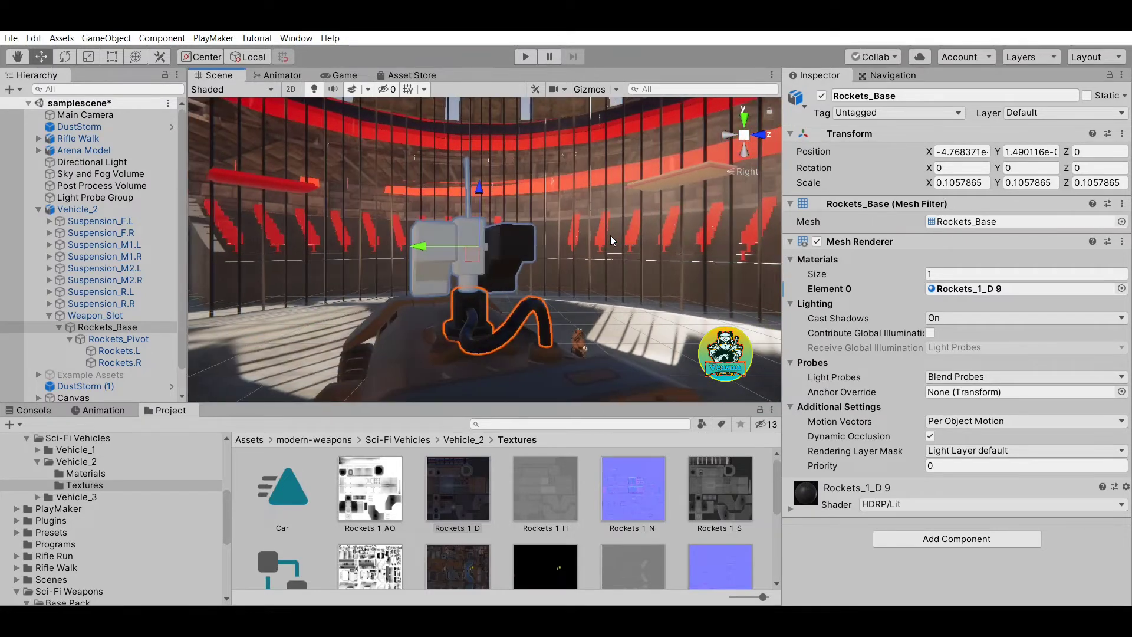
click(97, 326)
drag(458, 488, 146, 317)
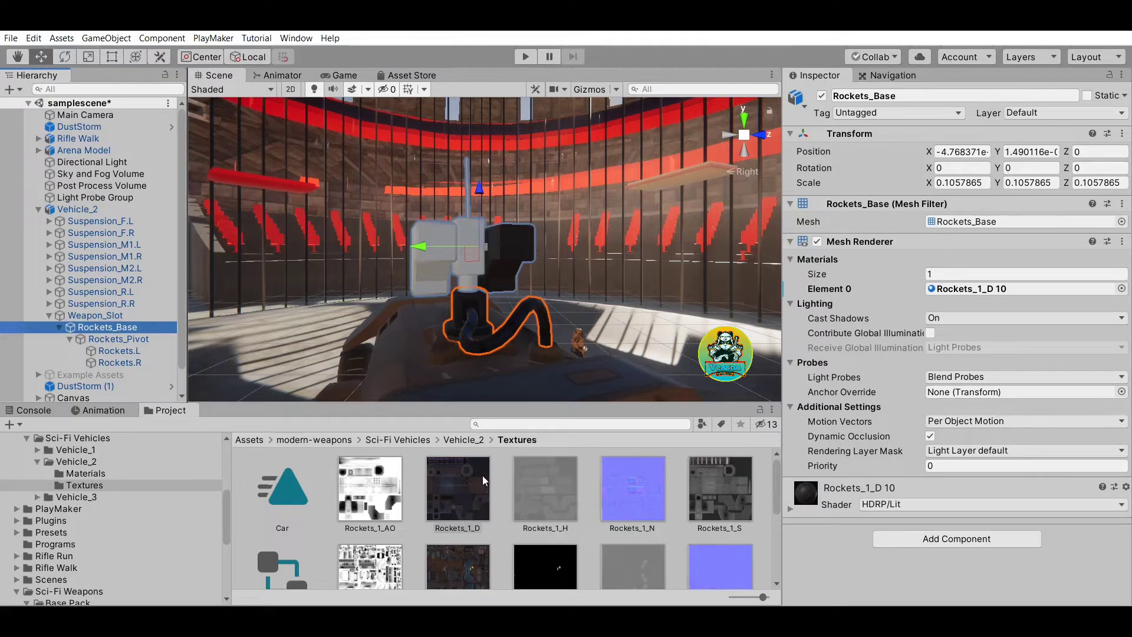
drag(482, 475, 151, 329)
drag(475, 469, 142, 335)
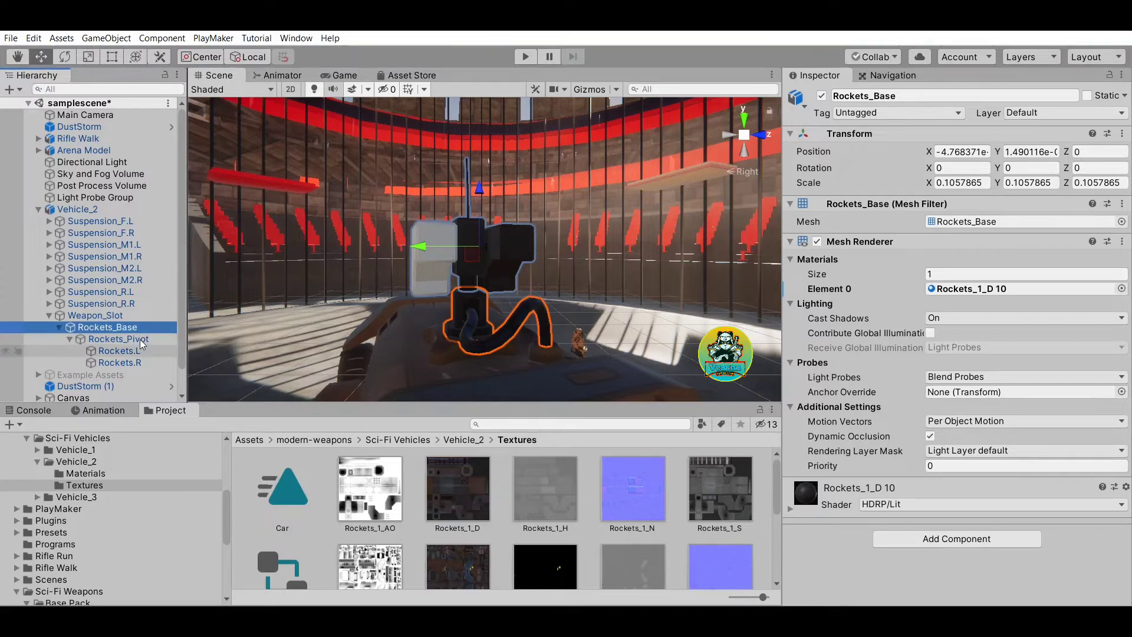
click(142, 350)
drag(462, 467, 146, 335)
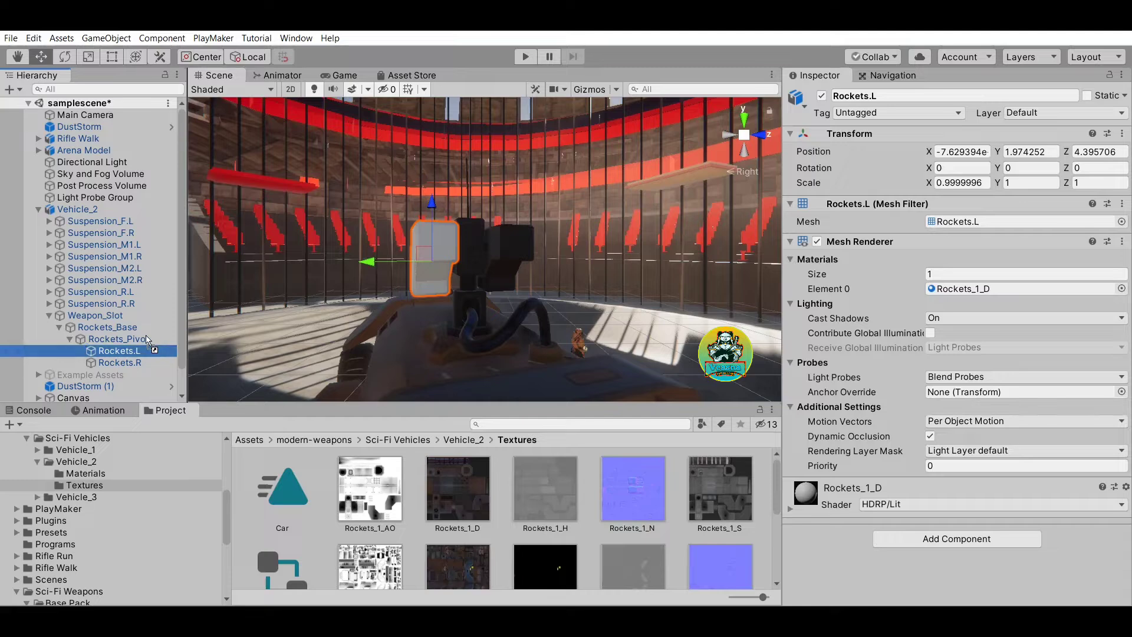
- Examine the textured launcher and vehicle in the arena, and run the scene briefly before stopping it
click(559, 236)
scroll(558, 235, down, 10)
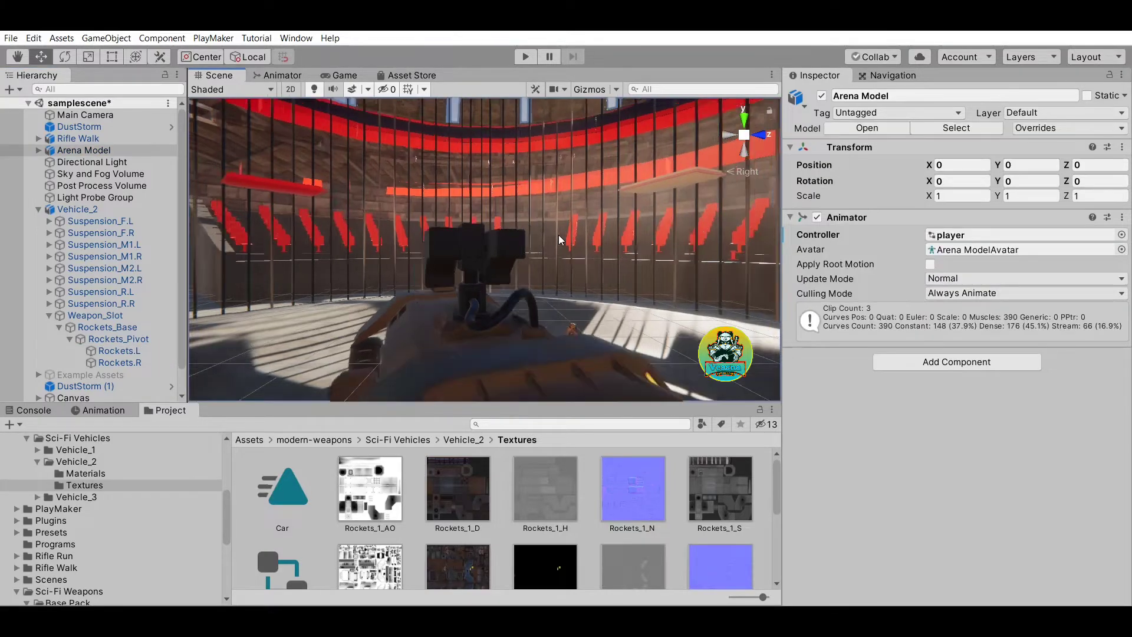
scroll(557, 234, up, 5)
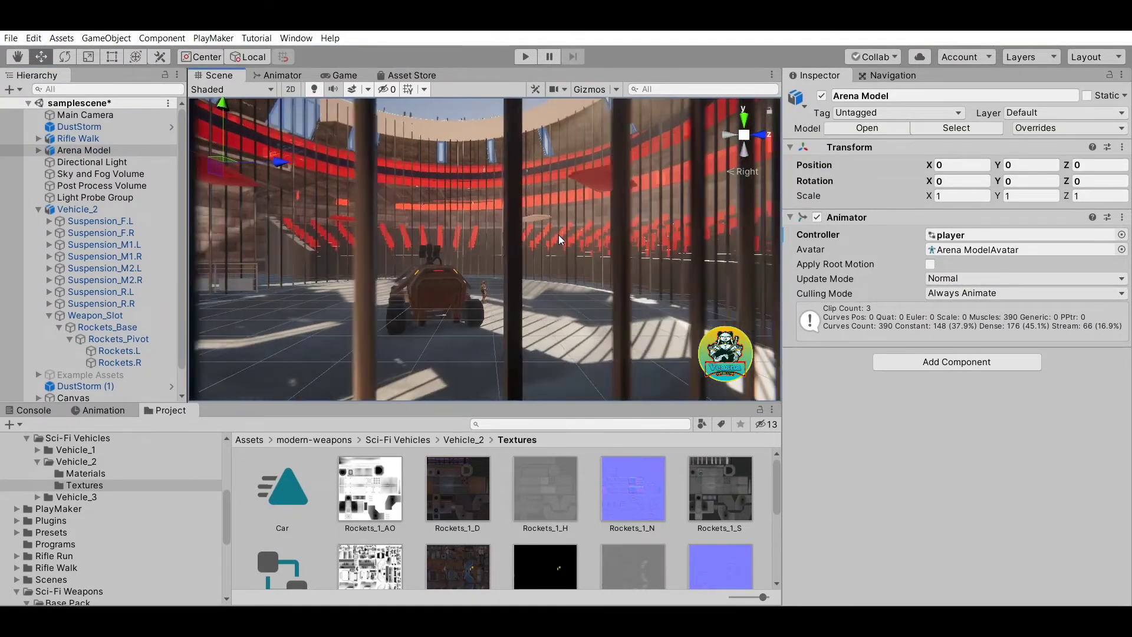
scroll(558, 235, up, 5)
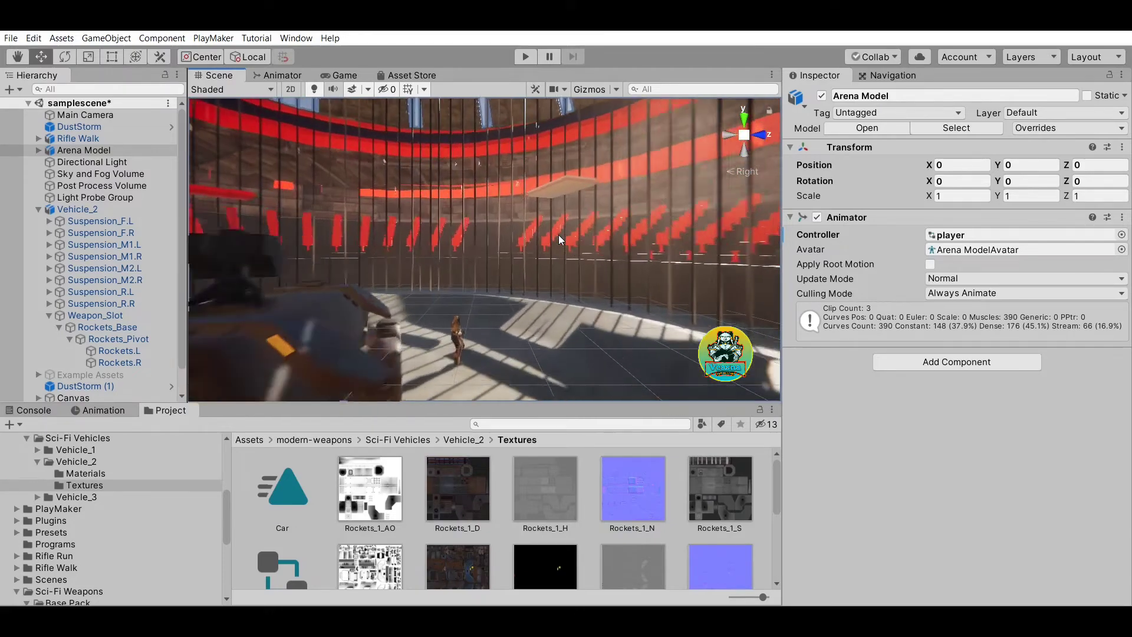
click(525, 56)
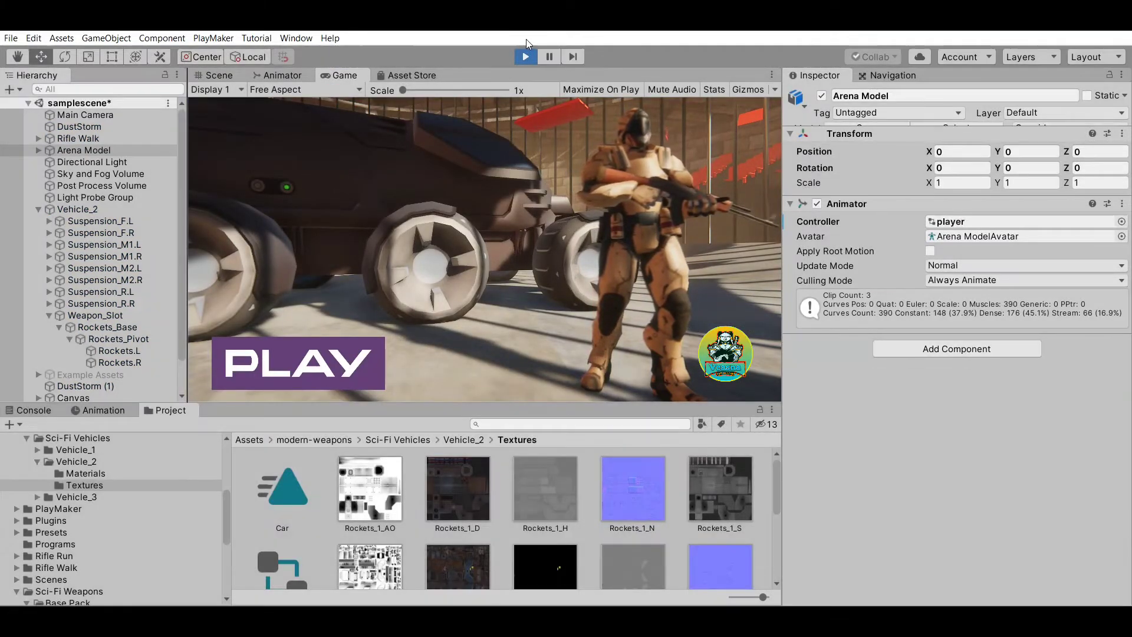
click(526, 56)
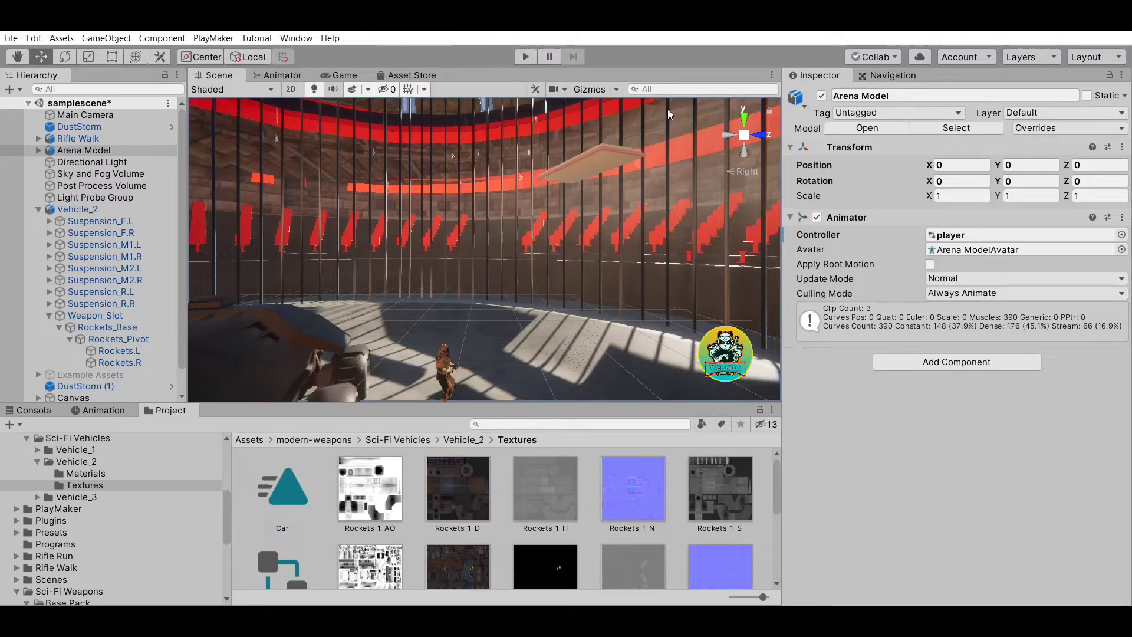
- Switch the scene view to the front side and bring the soldier beside the vehicle into view
click(762, 133)
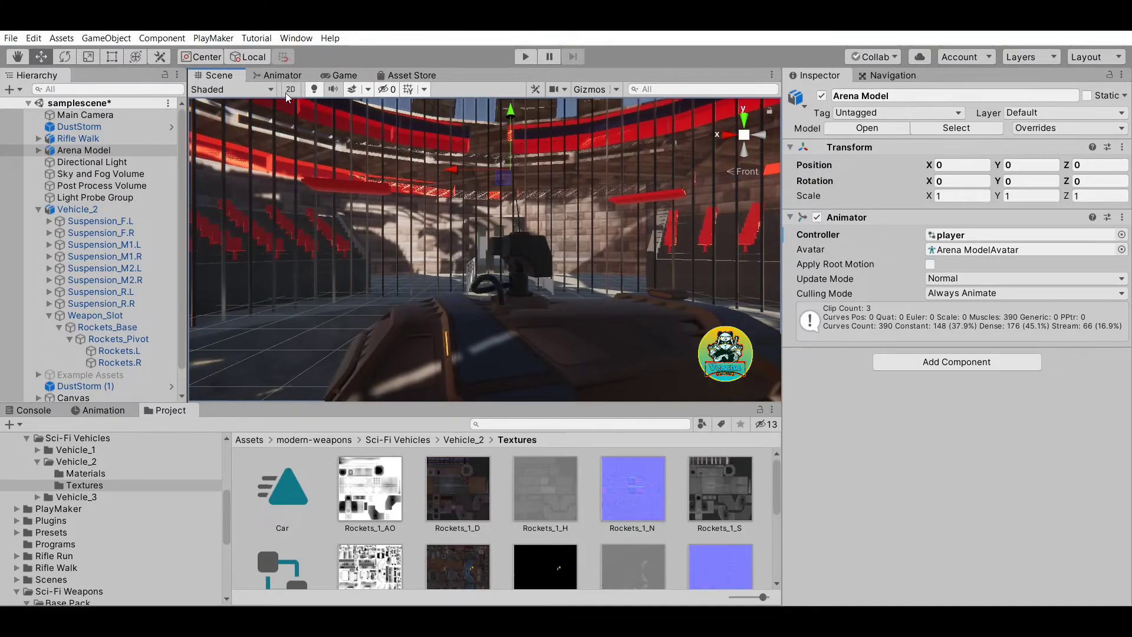
click(17, 56)
drag(410, 186, 659, 296)
drag(671, 340, 449, 262)
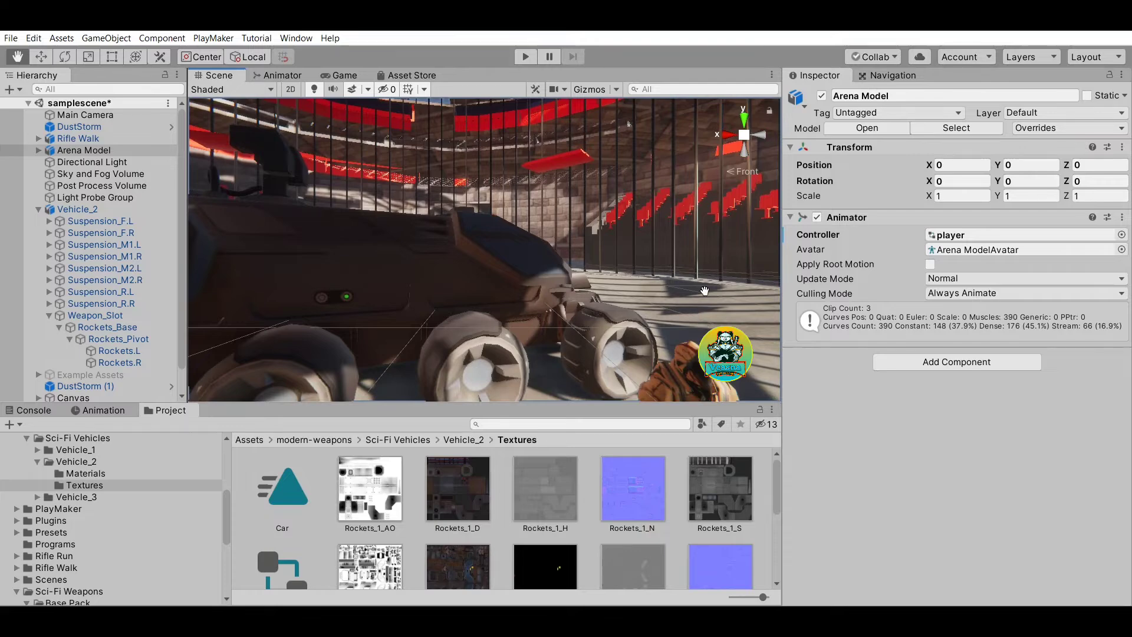
drag(705, 291, 595, 218)
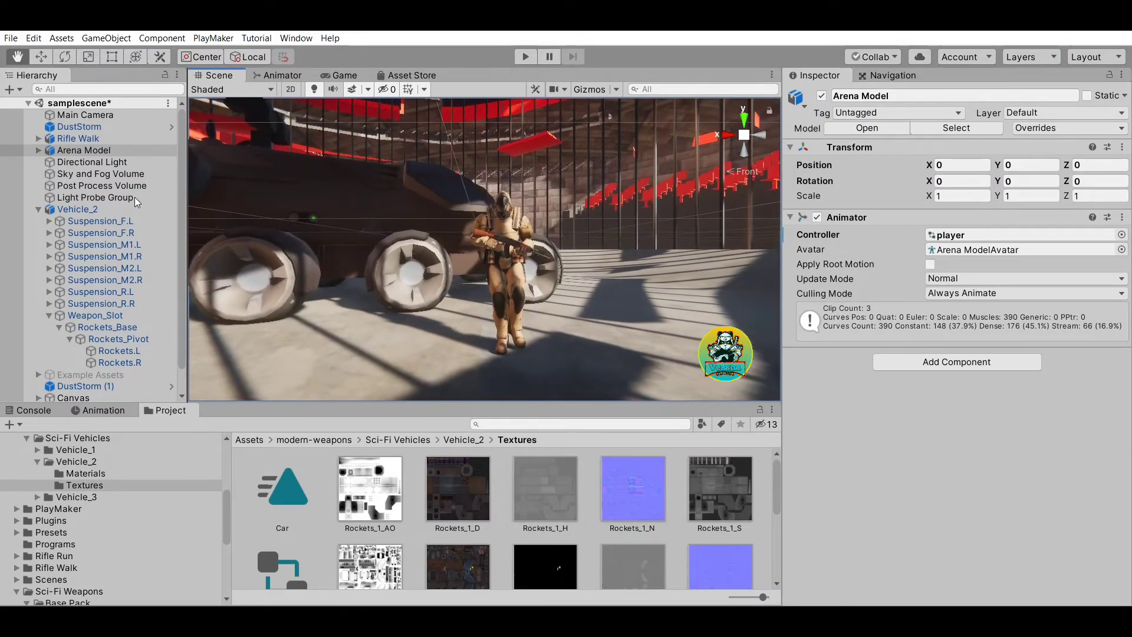
- Examine the states and transitions of the Rifle Walk soldier's player animator controller, and play the scene briefly
click(83, 138)
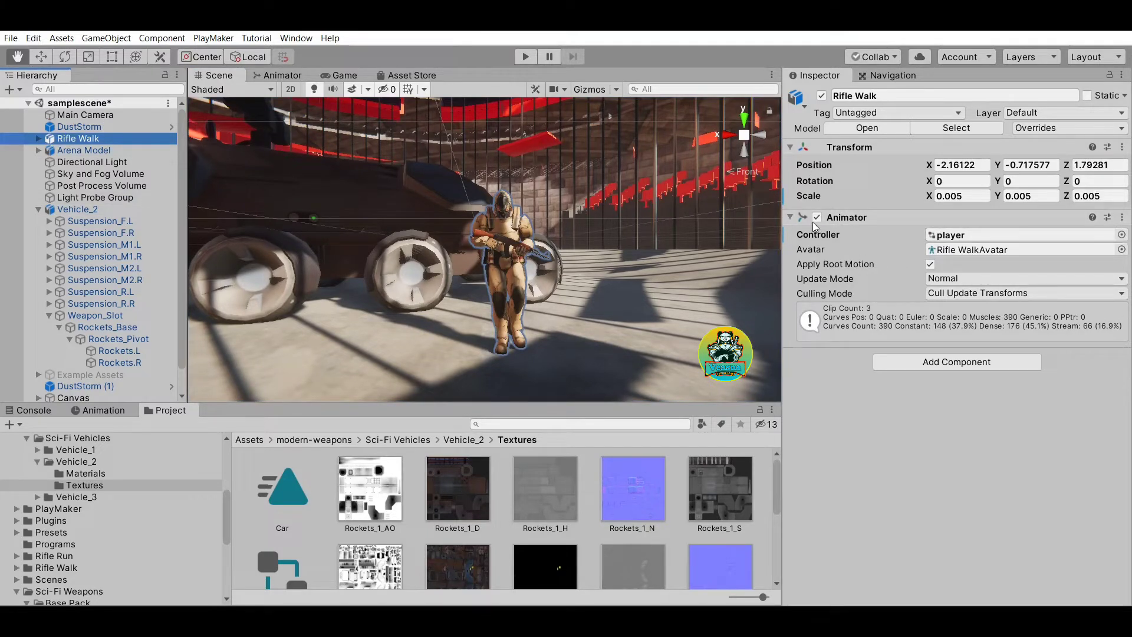
double_click(1074, 235)
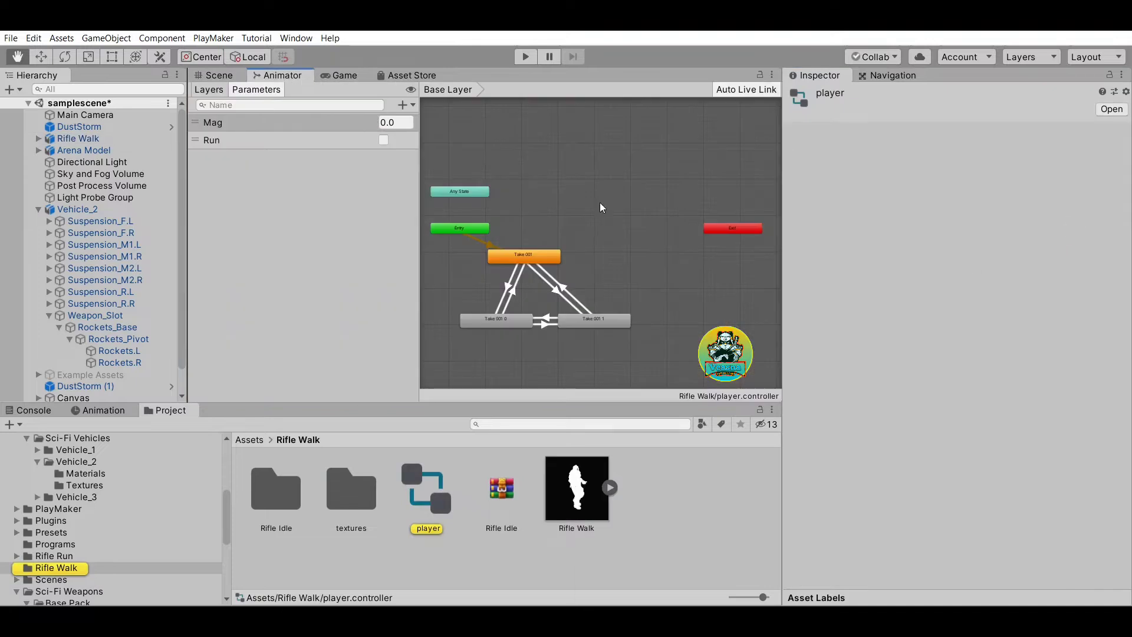
click(552, 254)
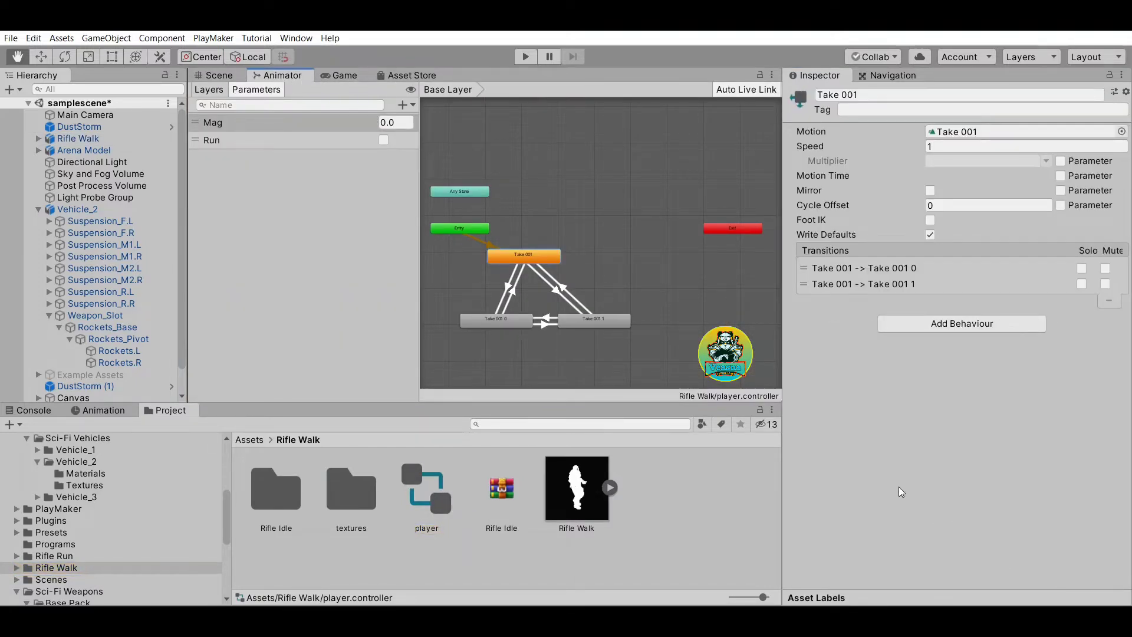
click(497, 319)
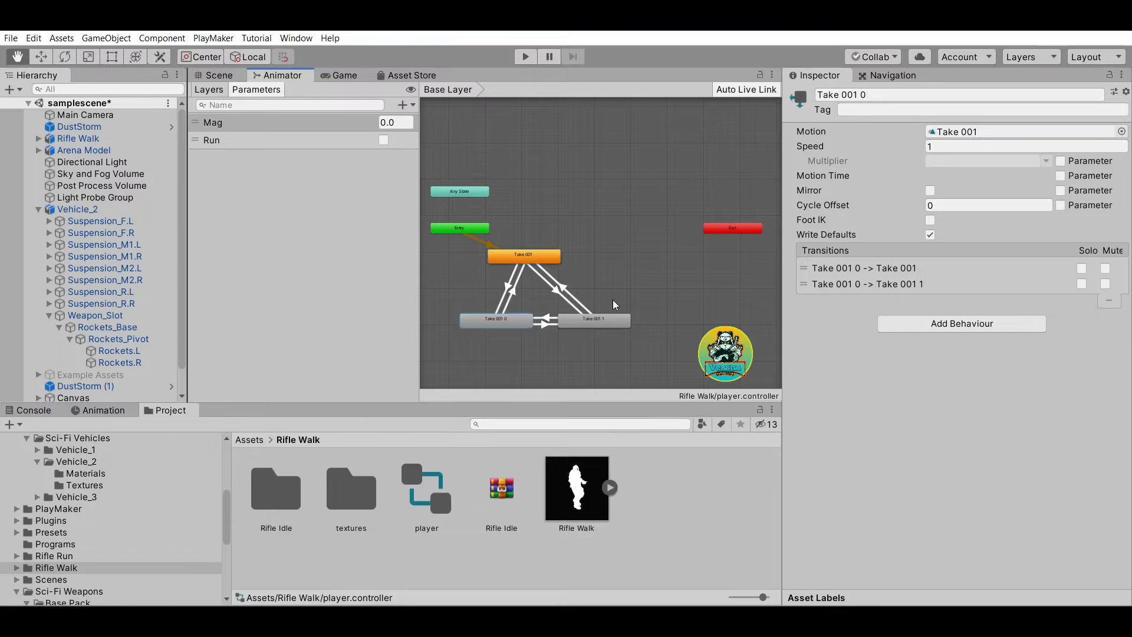
click(608, 319)
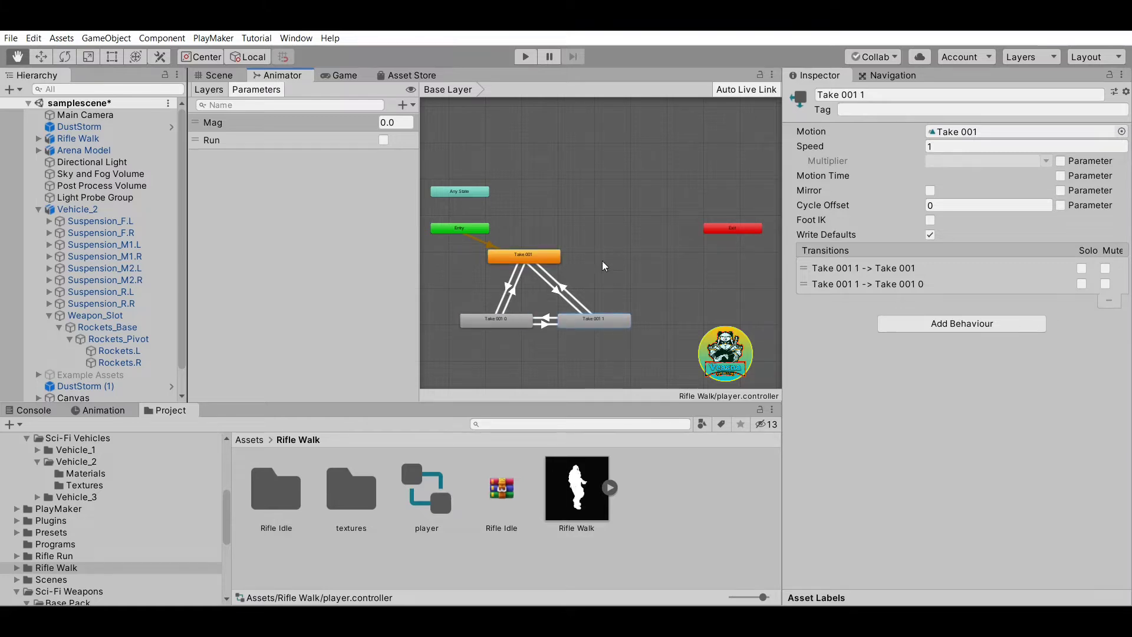
click(543, 251)
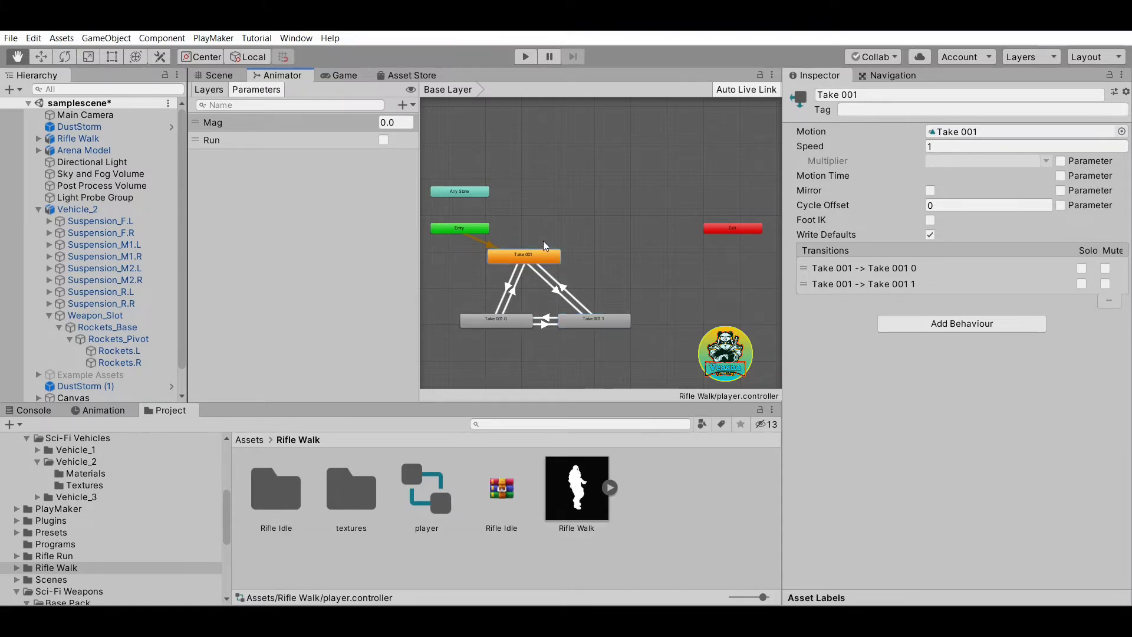
click(554, 282)
click(566, 280)
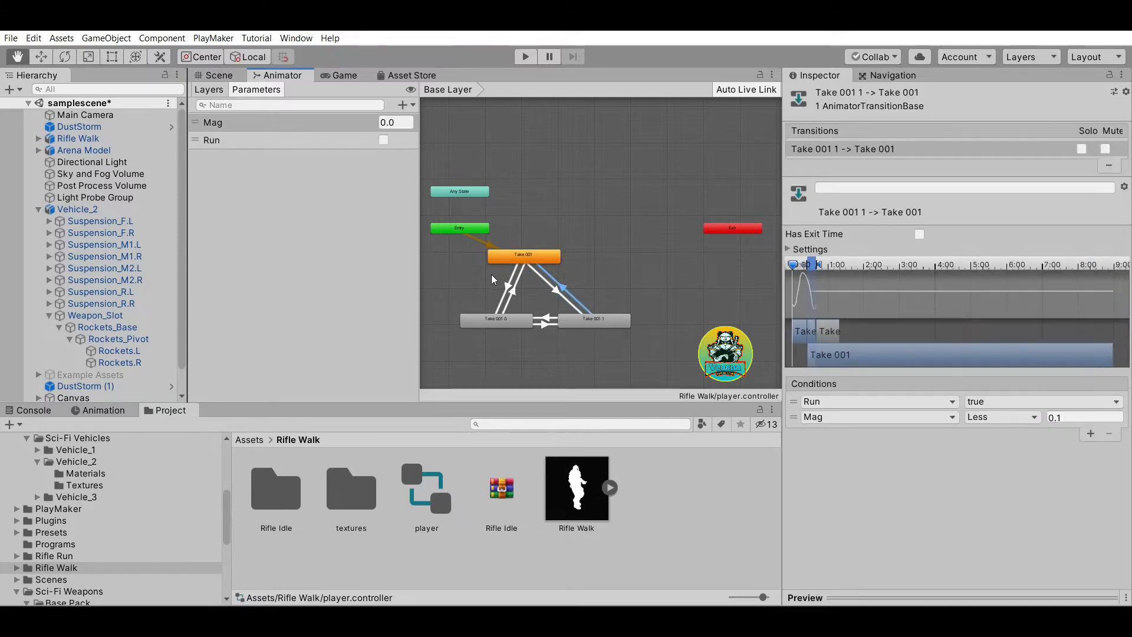
click(639, 199)
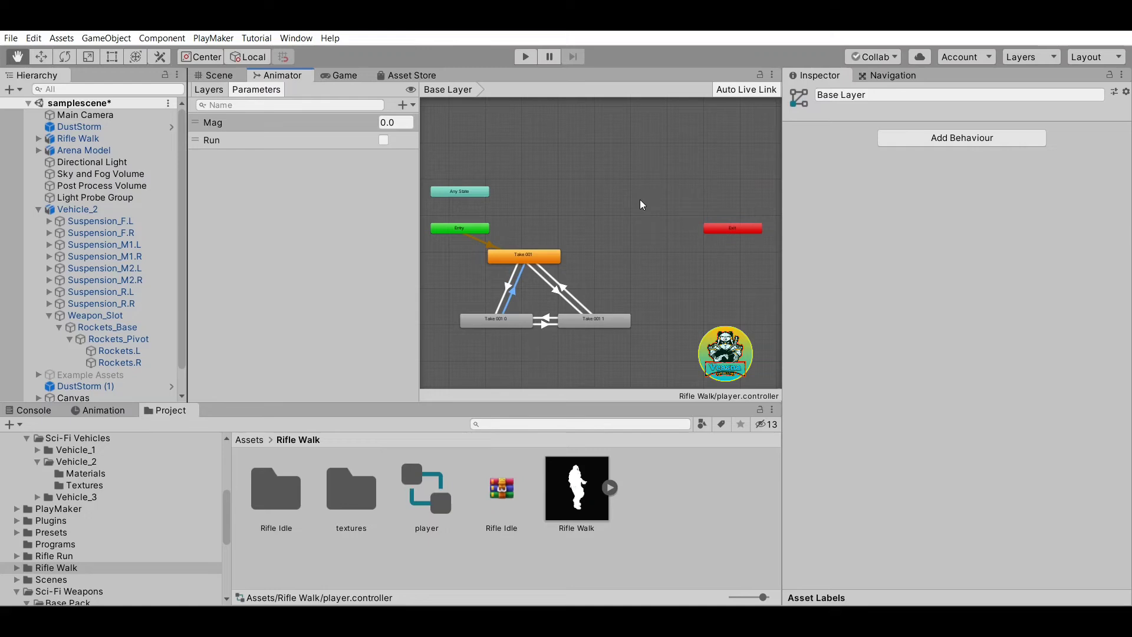
click(525, 56)
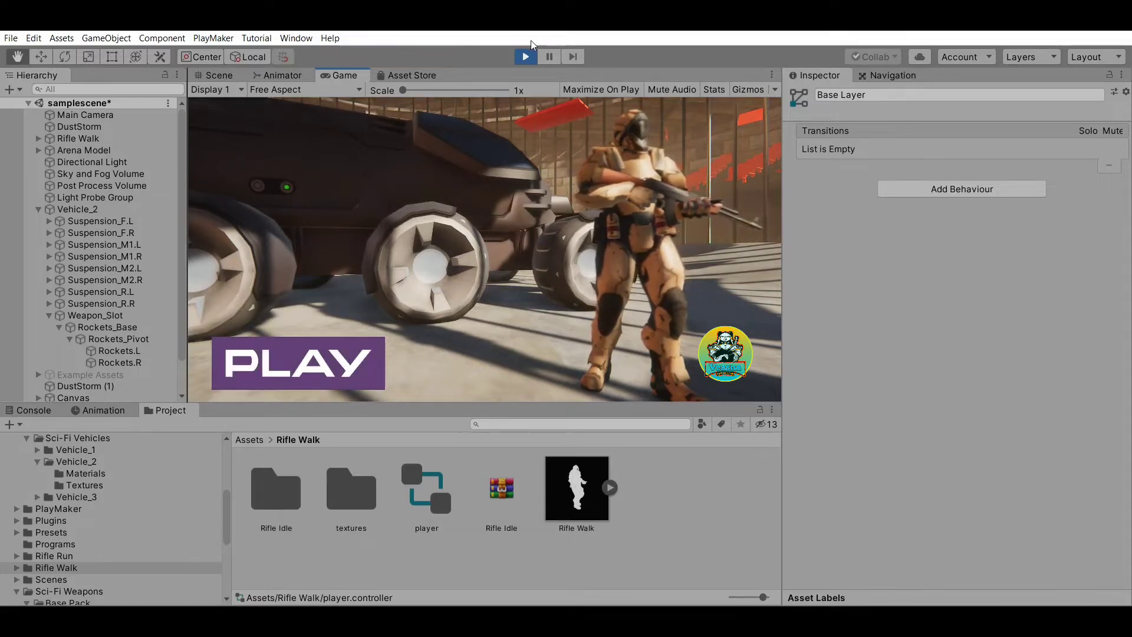
key(ctrl+p)
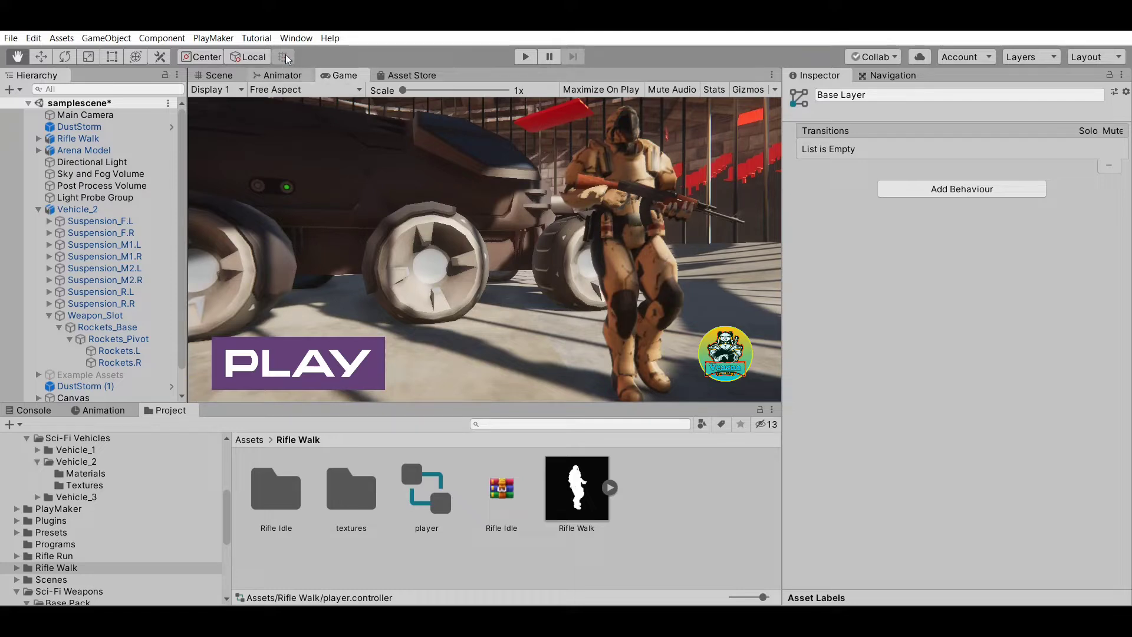
- Create a new animator controller named Player in the Rifle Walk folder
click(613, 557)
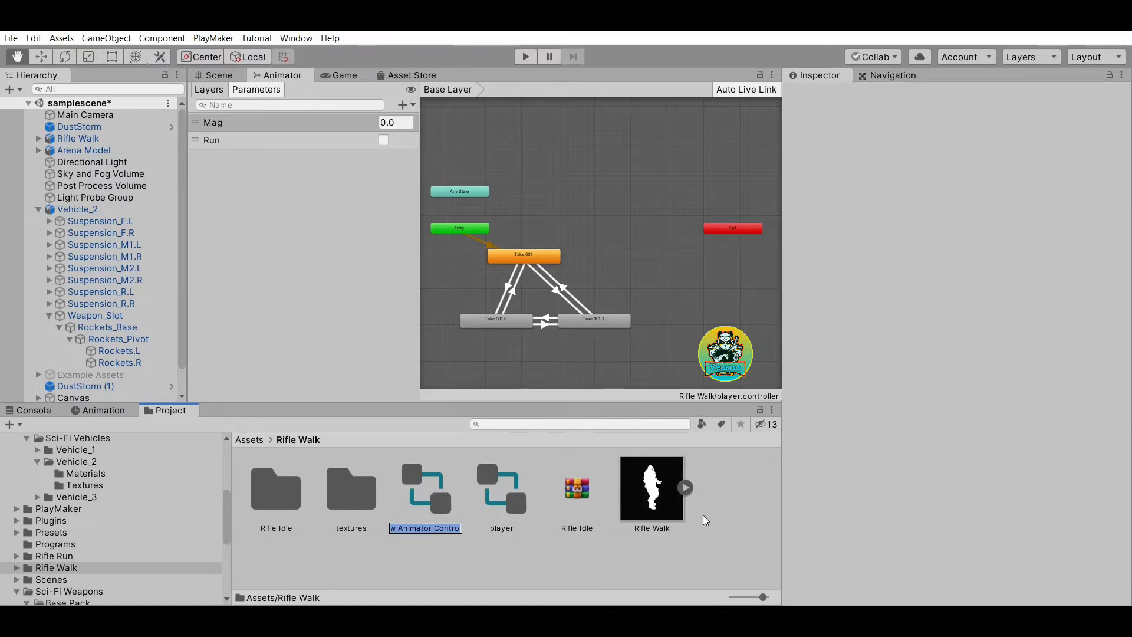
key(BackSpace)
text(Player)
key(Return)
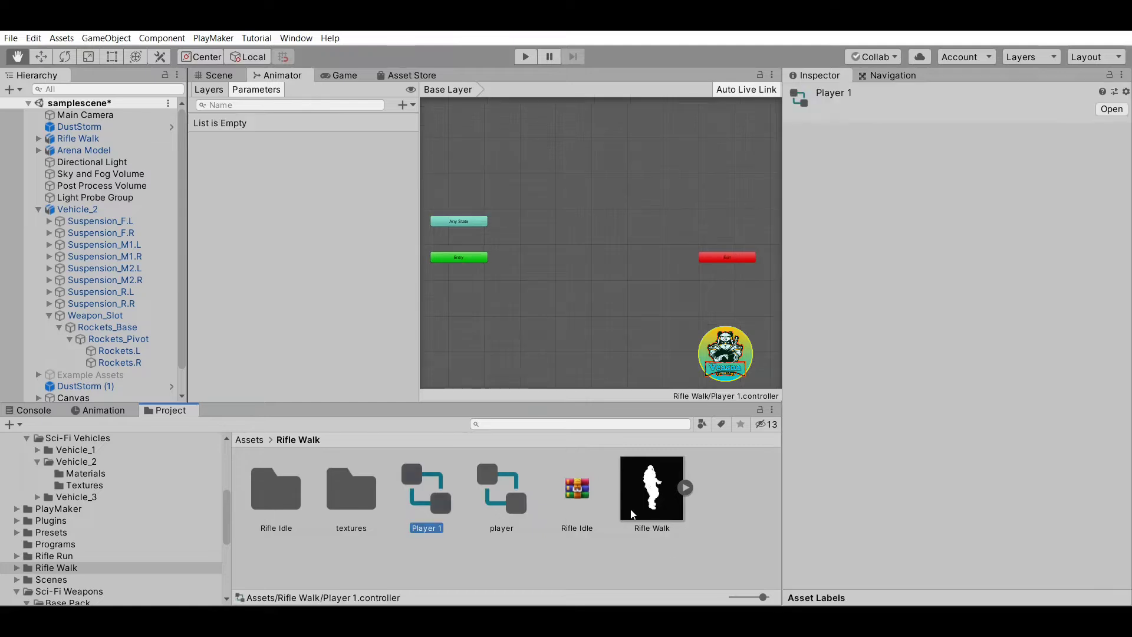
- Search the project assets for Idle and add the Rifle Idle animation as a state in the new controller
click(544, 421)
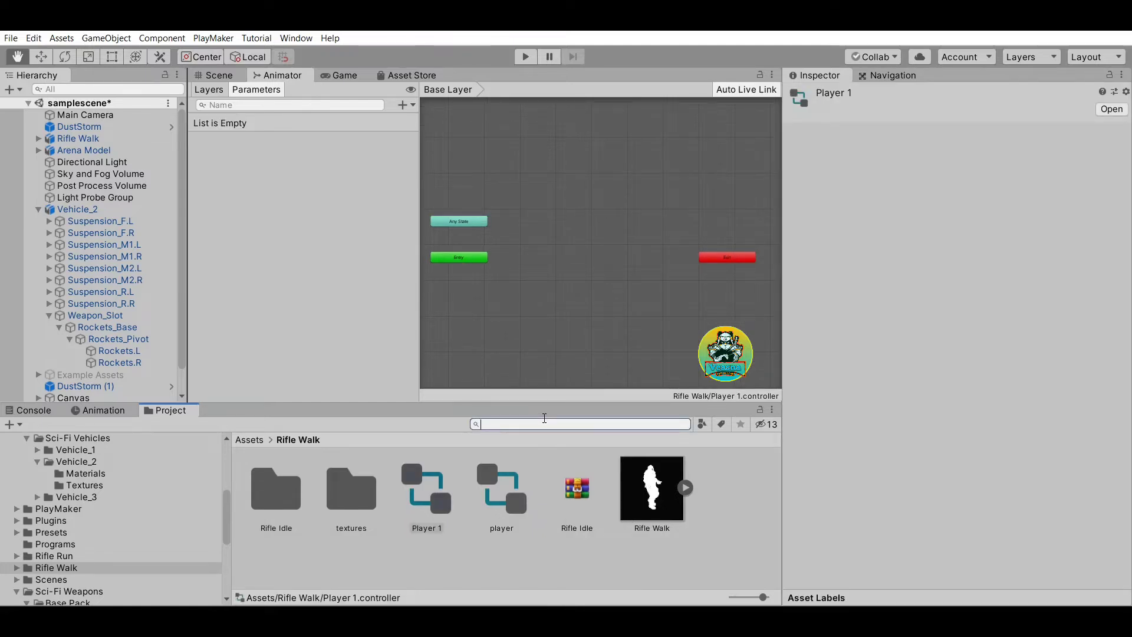
text(Idle)
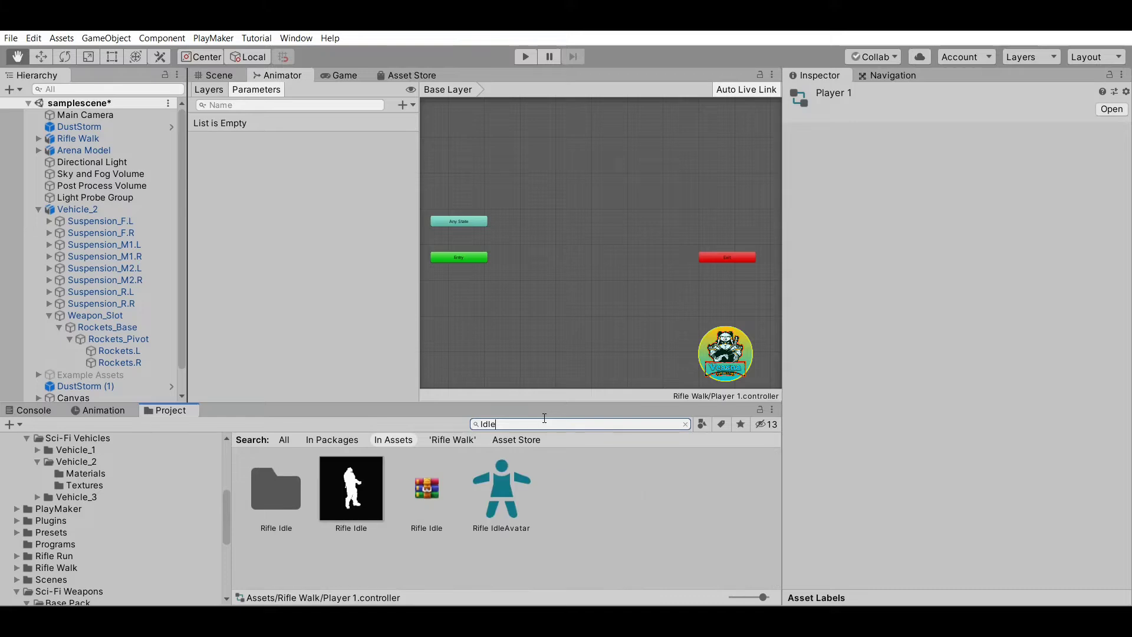
drag(361, 488, 466, 282)
click(592, 467)
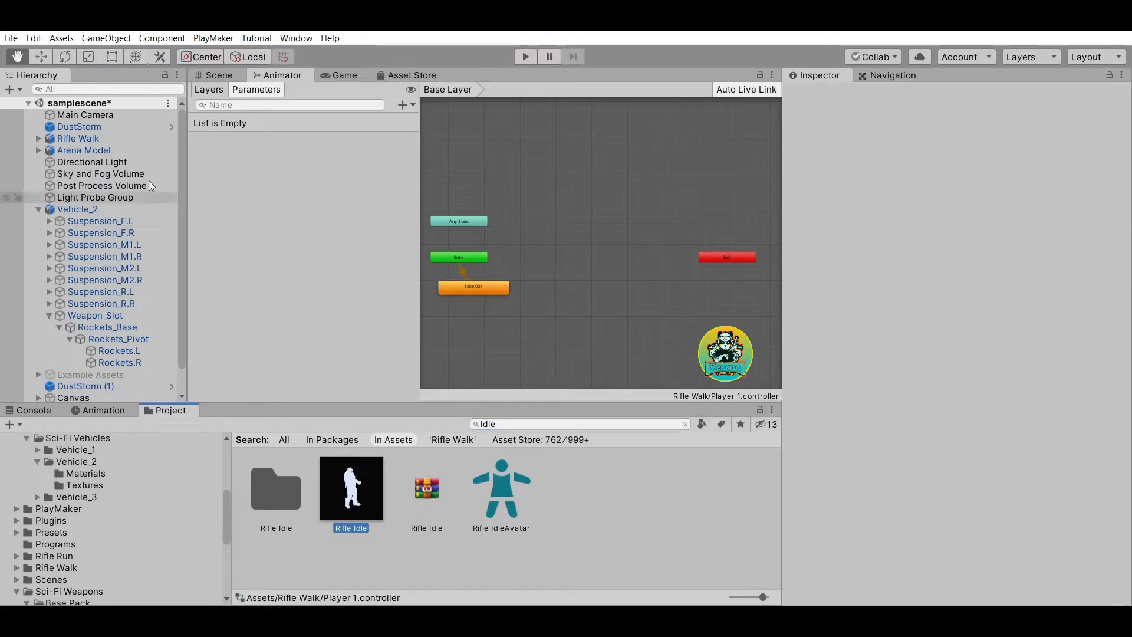
- Assign the Player 1 controller to the Rifle Walk soldier's Animator and test it by playing the scene briefly
click(130, 137)
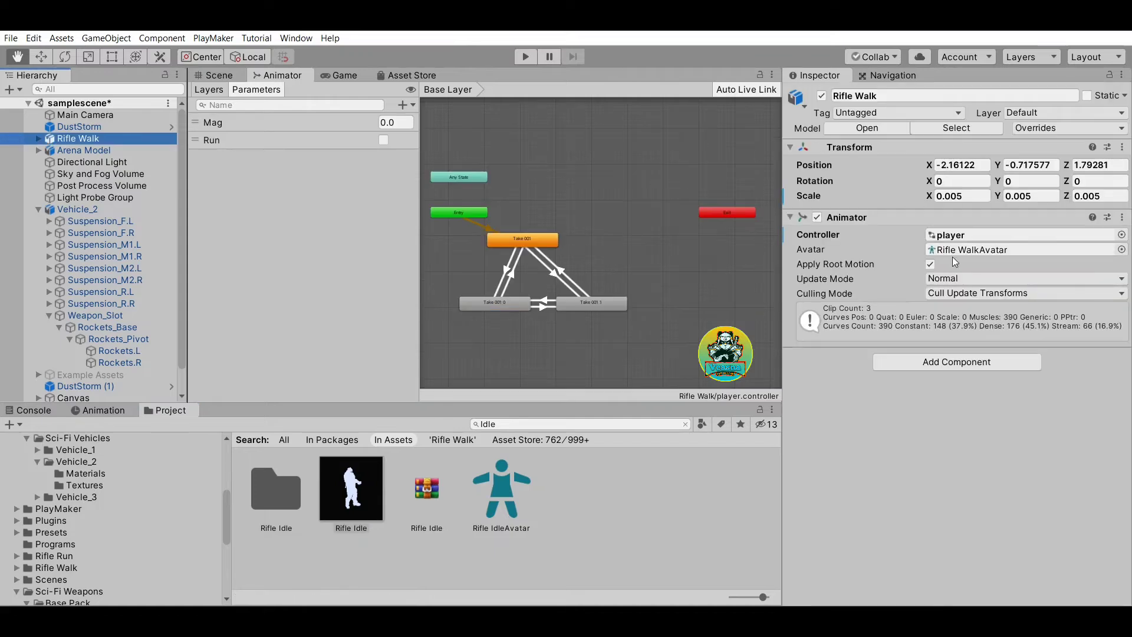
click(1002, 235)
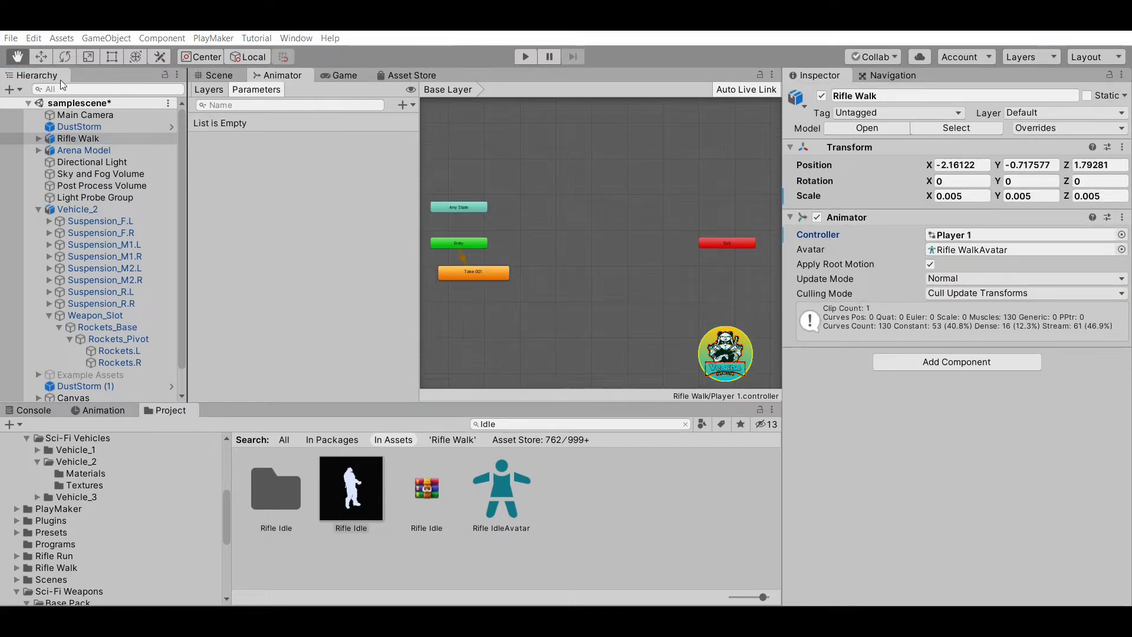
click(652, 171)
click(525, 56)
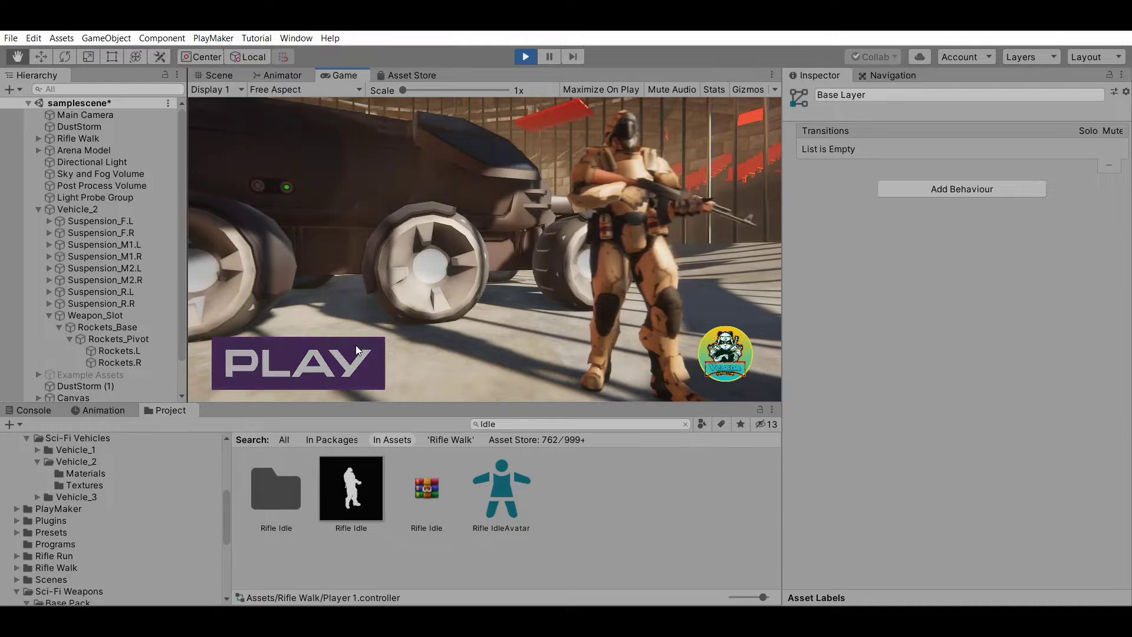
key(ctrl+p)
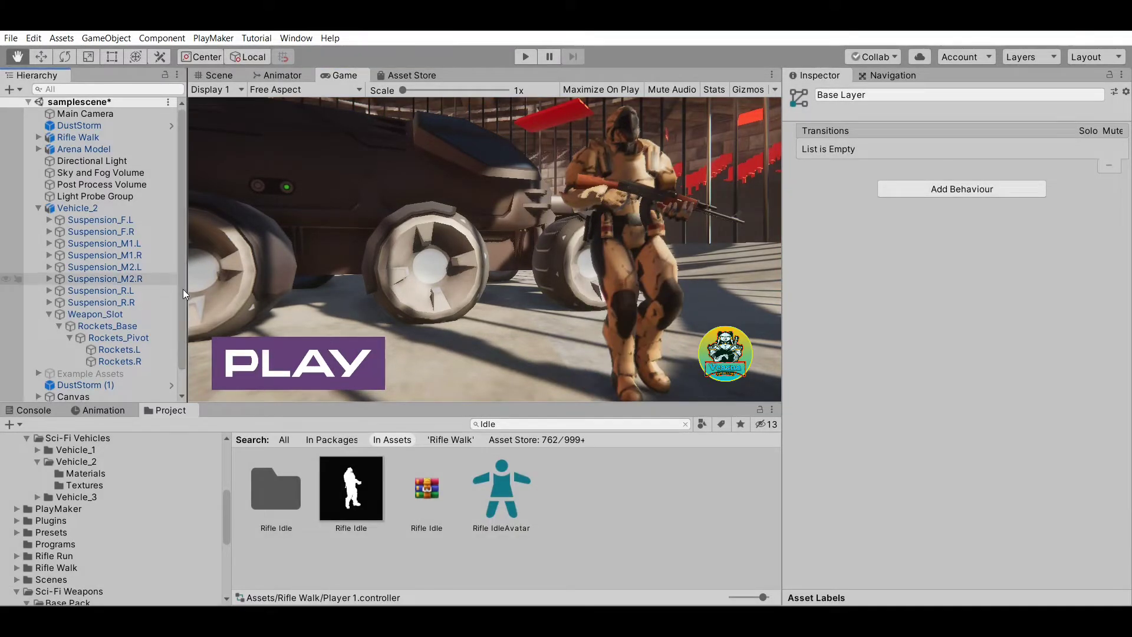
- Expand the Canvas in the scene and deactivate its existing PLAY button
scroll(182, 289, down, 1)
scroll(159, 266, up, 1)
scroll(164, 174, down, 1)
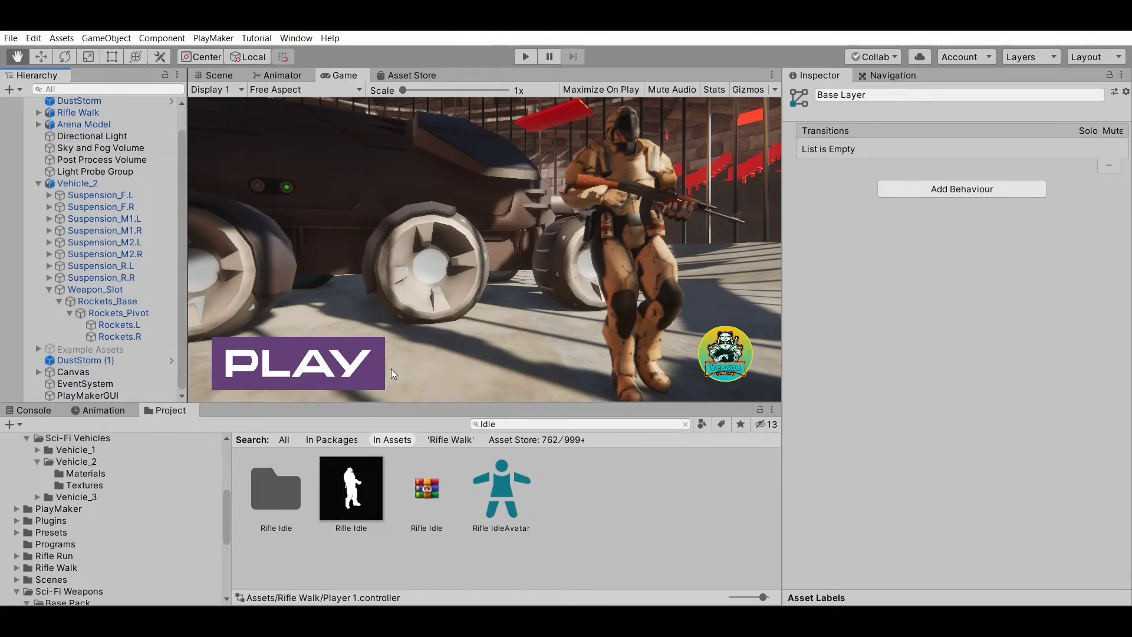
scroll(182, 276, down, 1)
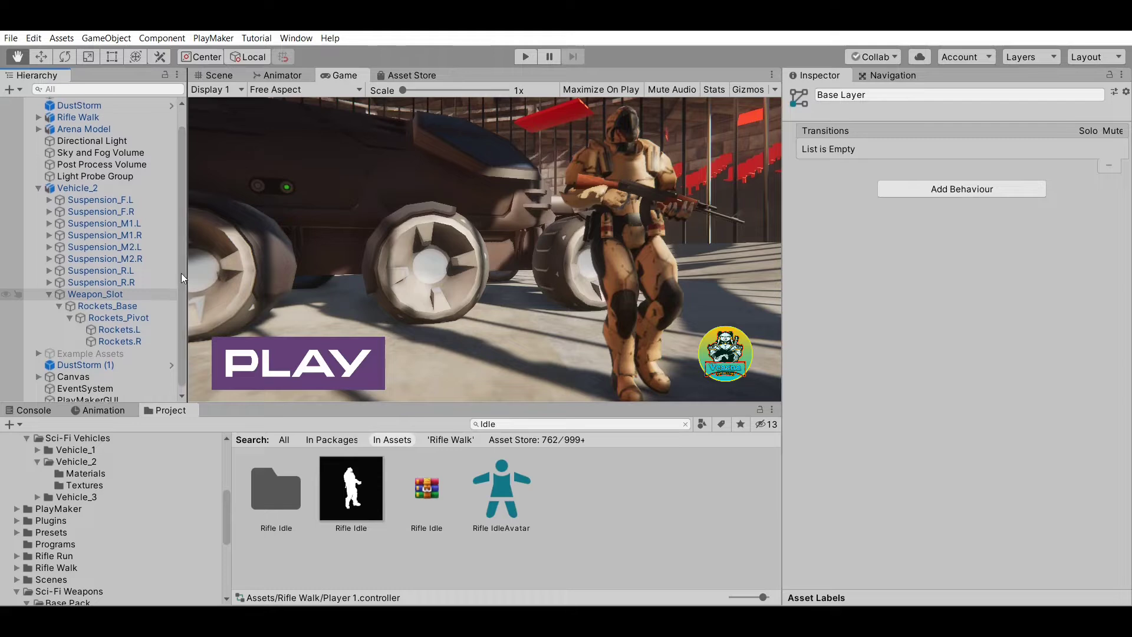
scroll(180, 277, up, 1)
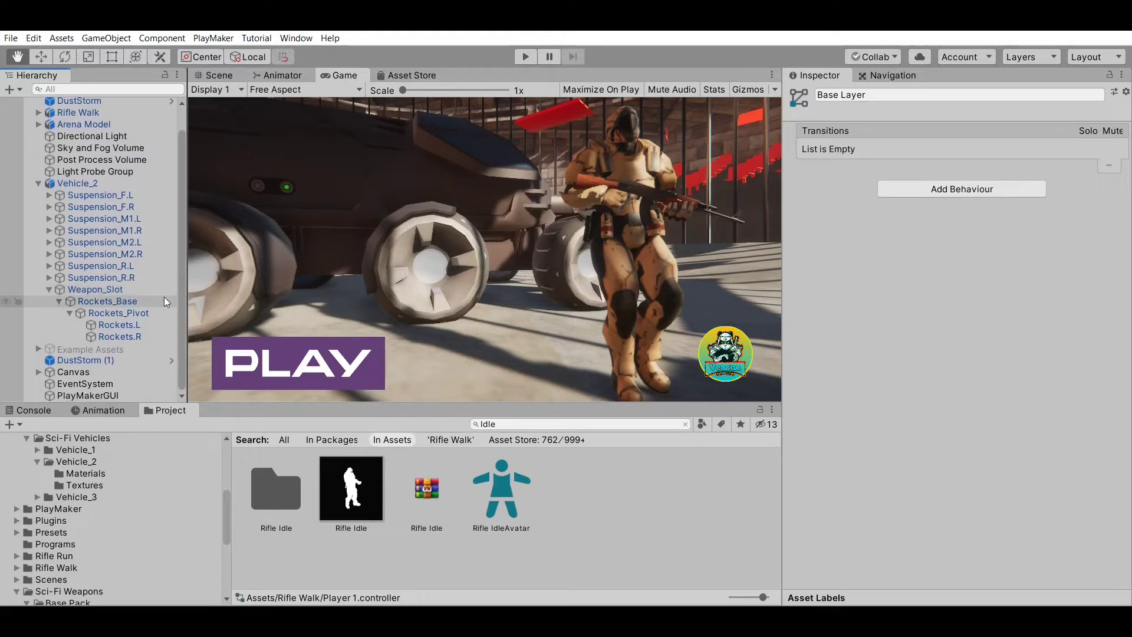
click(38, 372)
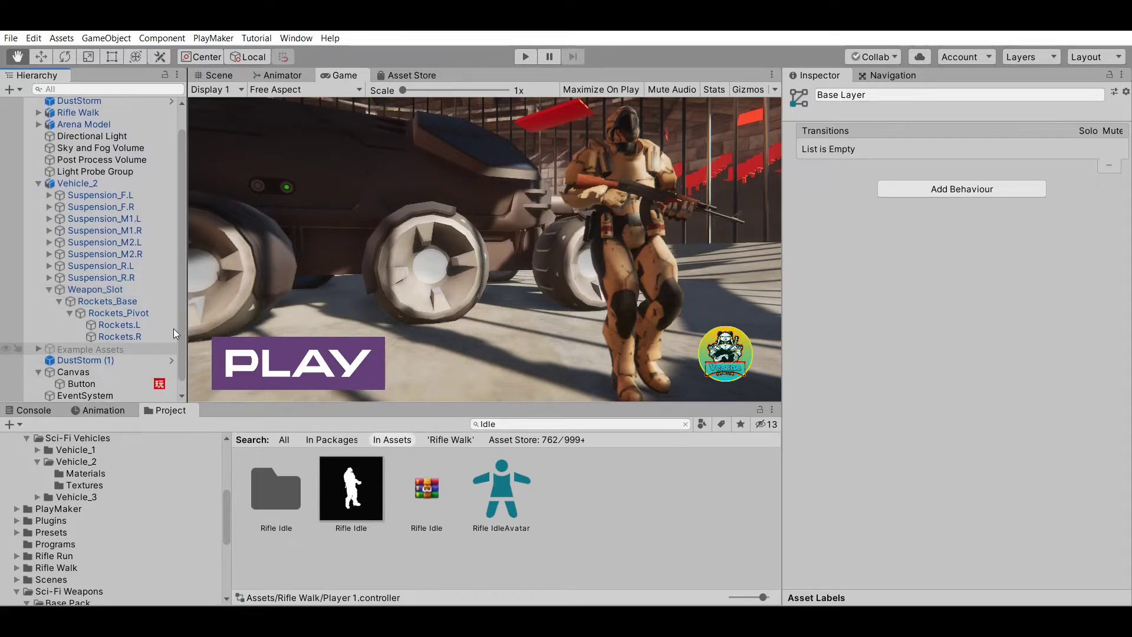
scroll(177, 330, up, 1)
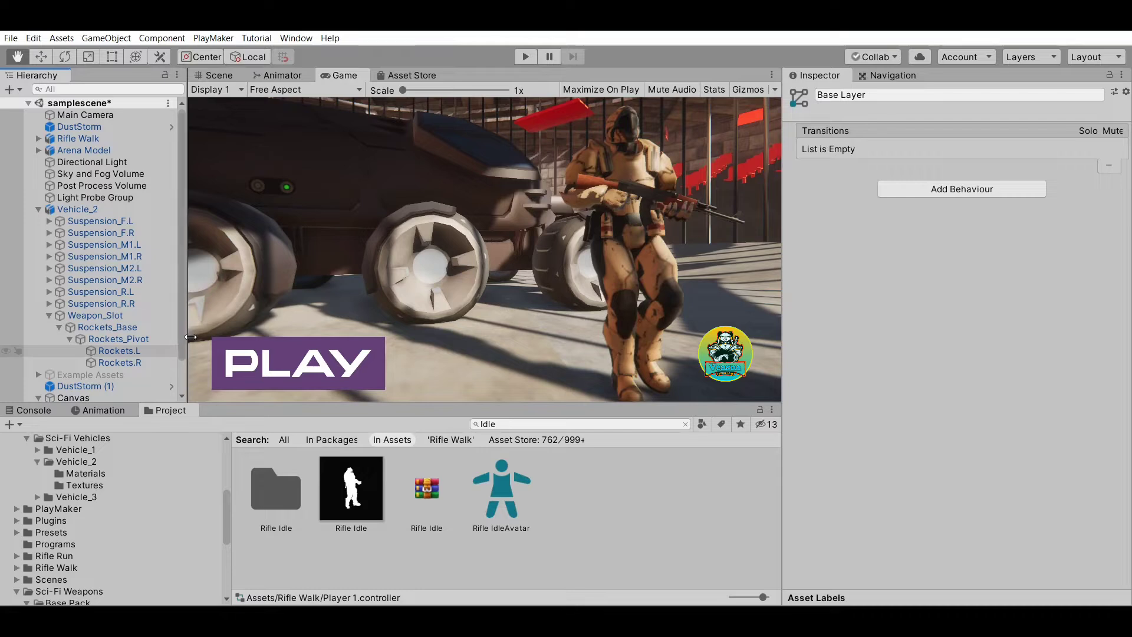
scroll(180, 342, down, 2)
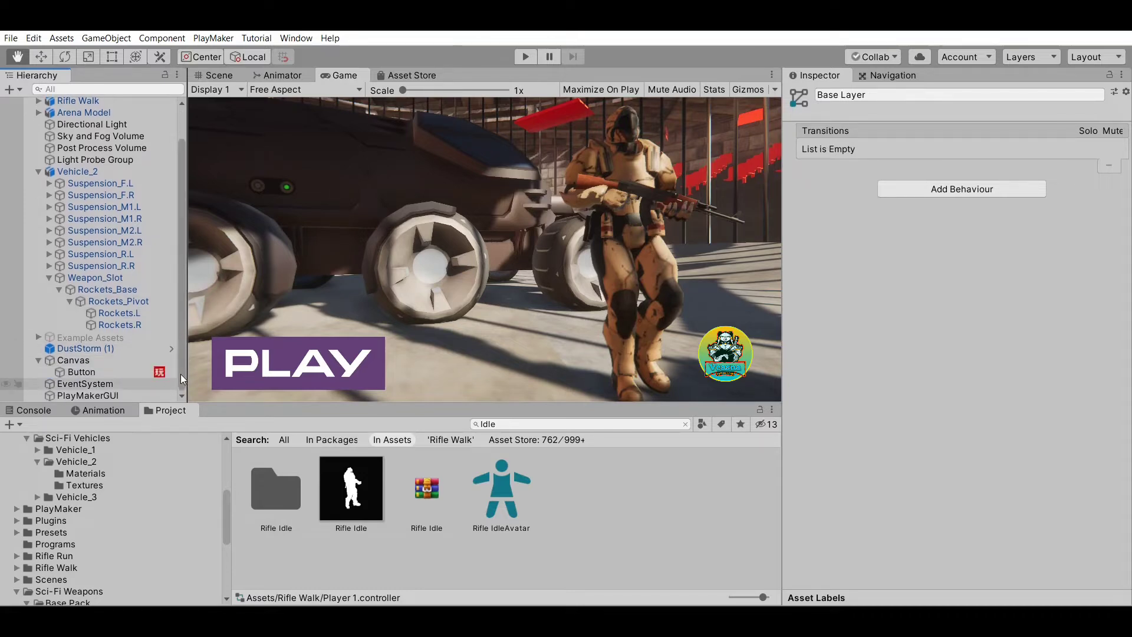
click(88, 372)
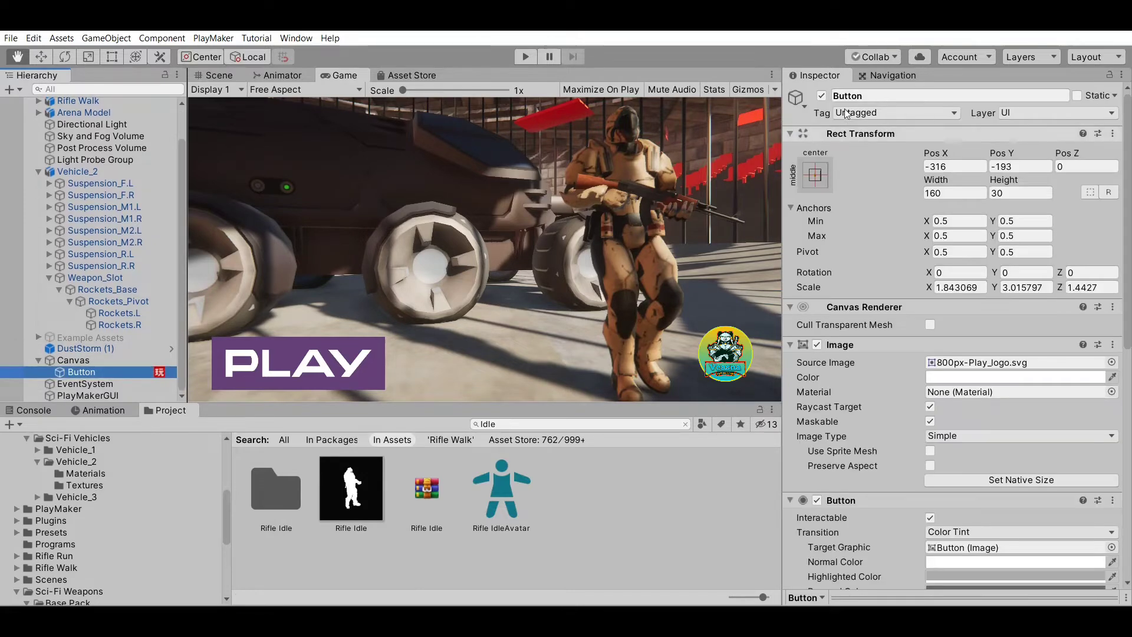
key(alt+shift+a)
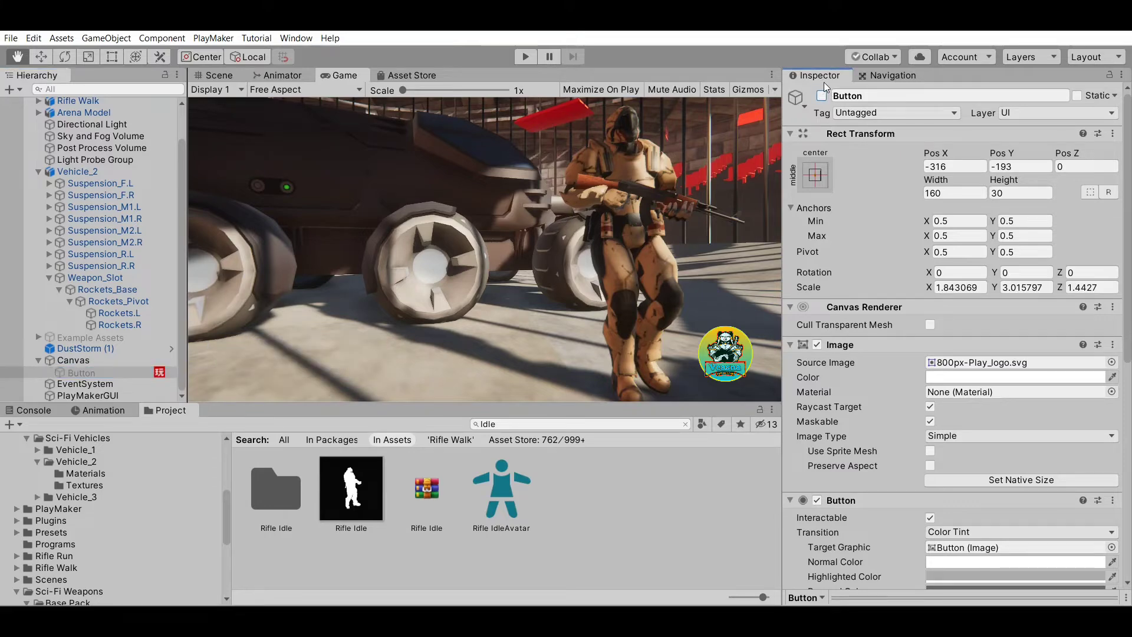
- Add a new UI button to the Canvas and delete its Text child
click(71, 360)
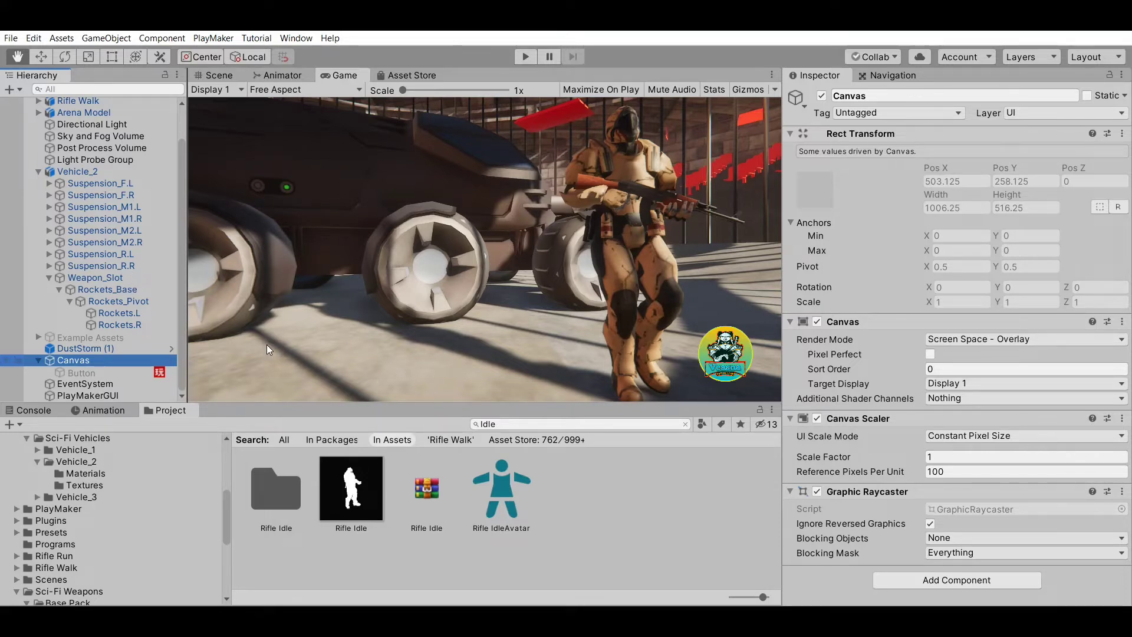
key(alt+shift+b)
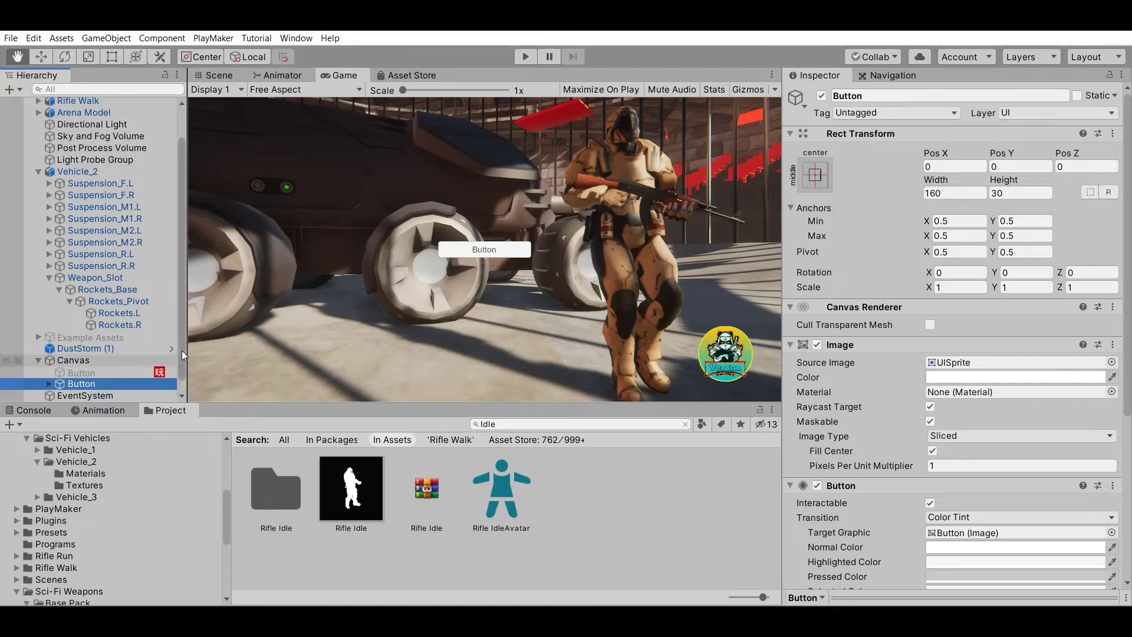
scroll(182, 351, down, 1)
click(49, 373)
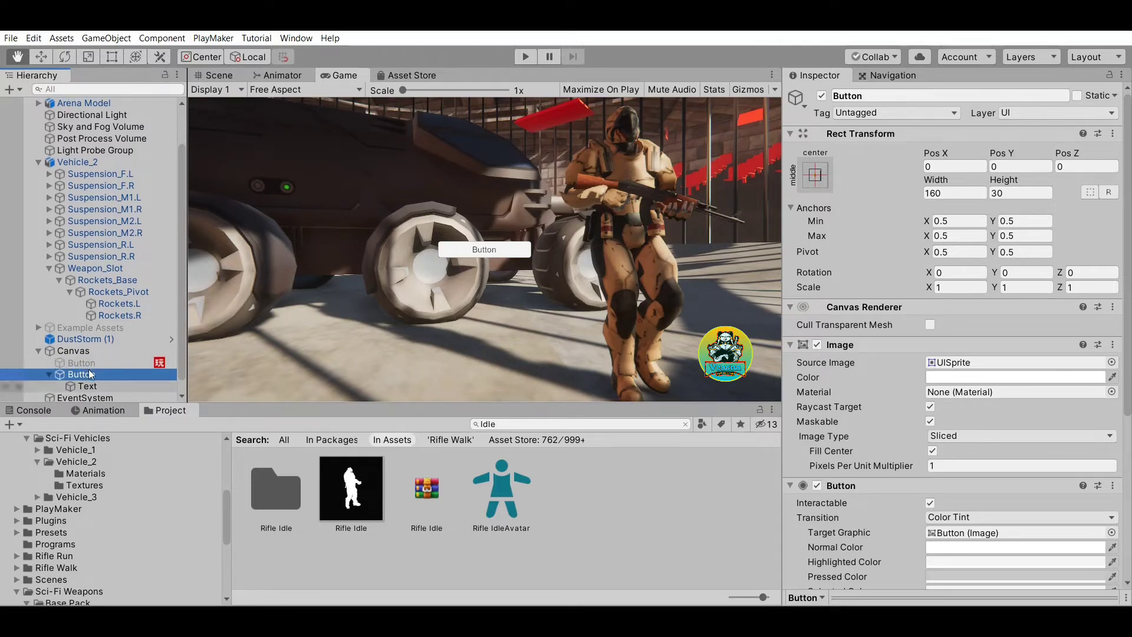
key(Down)
key(Delete)
click(89, 372)
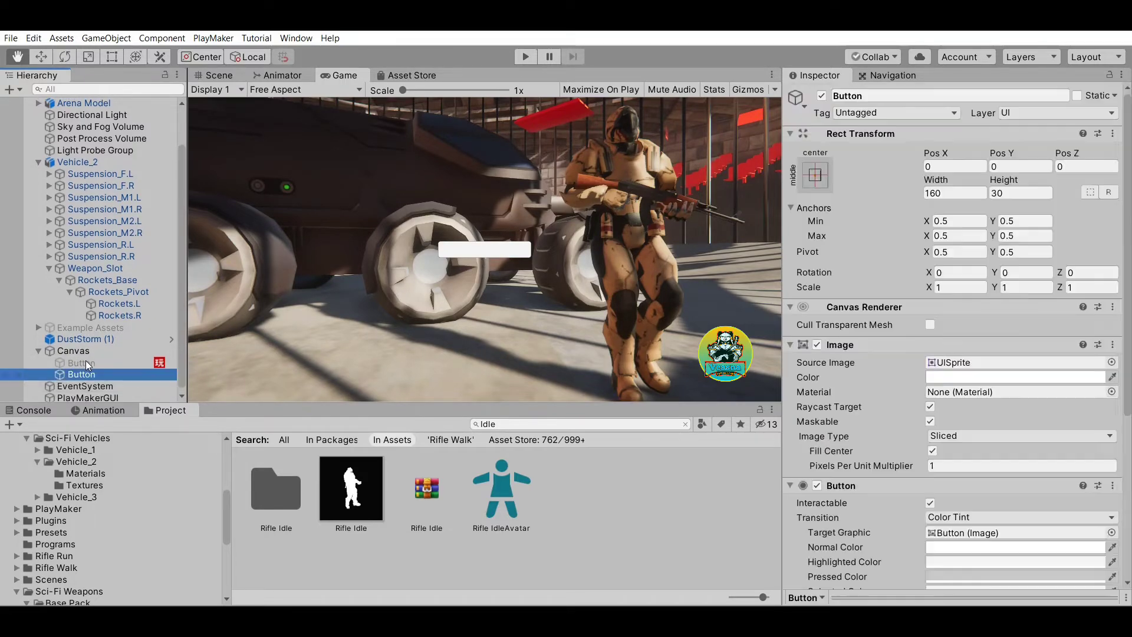
scroll(955, 383, down, 3)
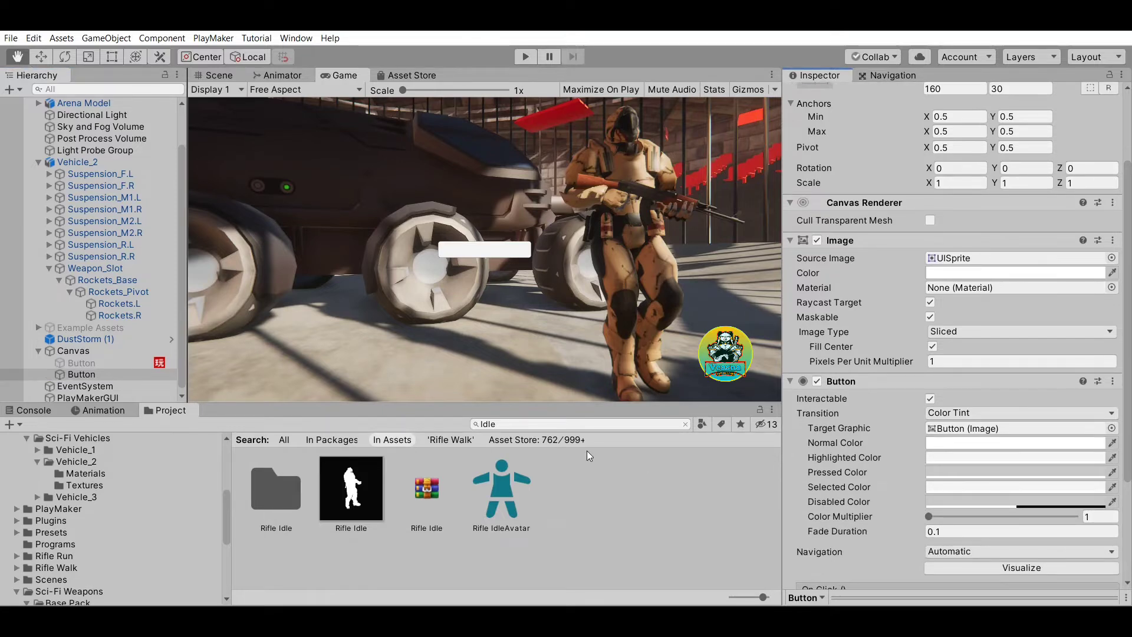
- Clear the Idle search, find 800px-Play_logo.svg in the root Assets folder and set its texture type to Sprite (2D and UI)
click(578, 423)
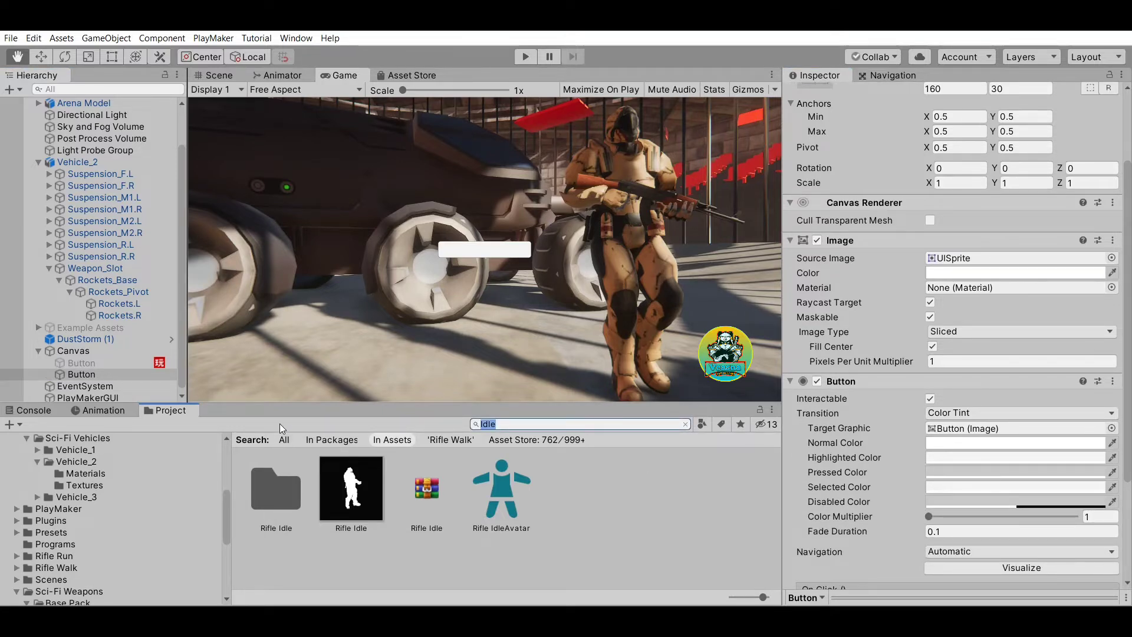
click(284, 439)
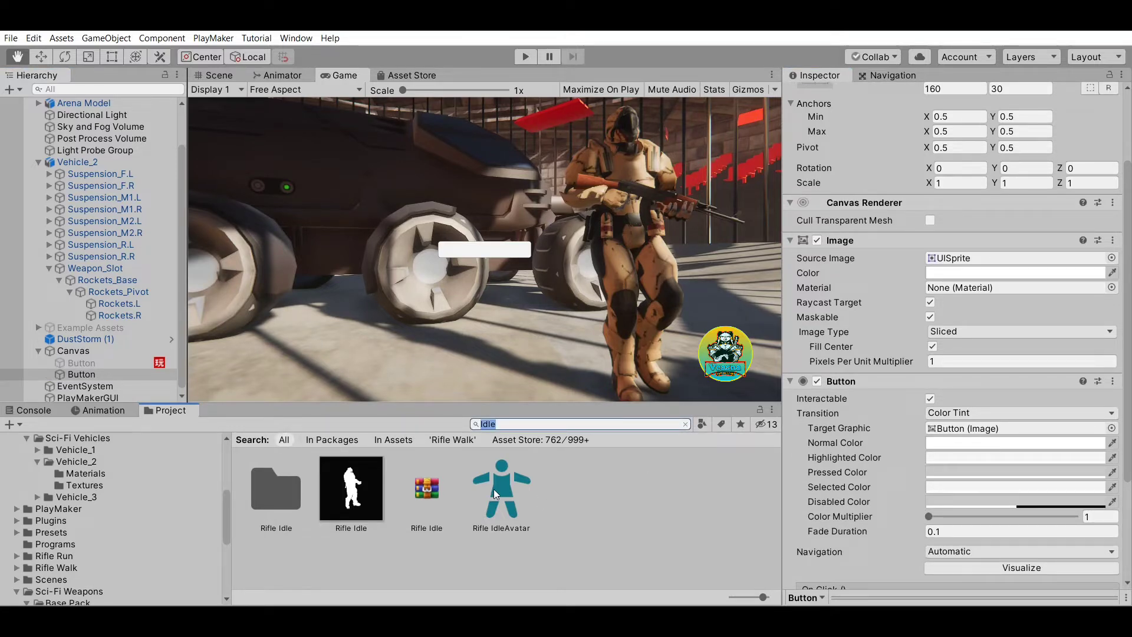
click(468, 447)
click(741, 543)
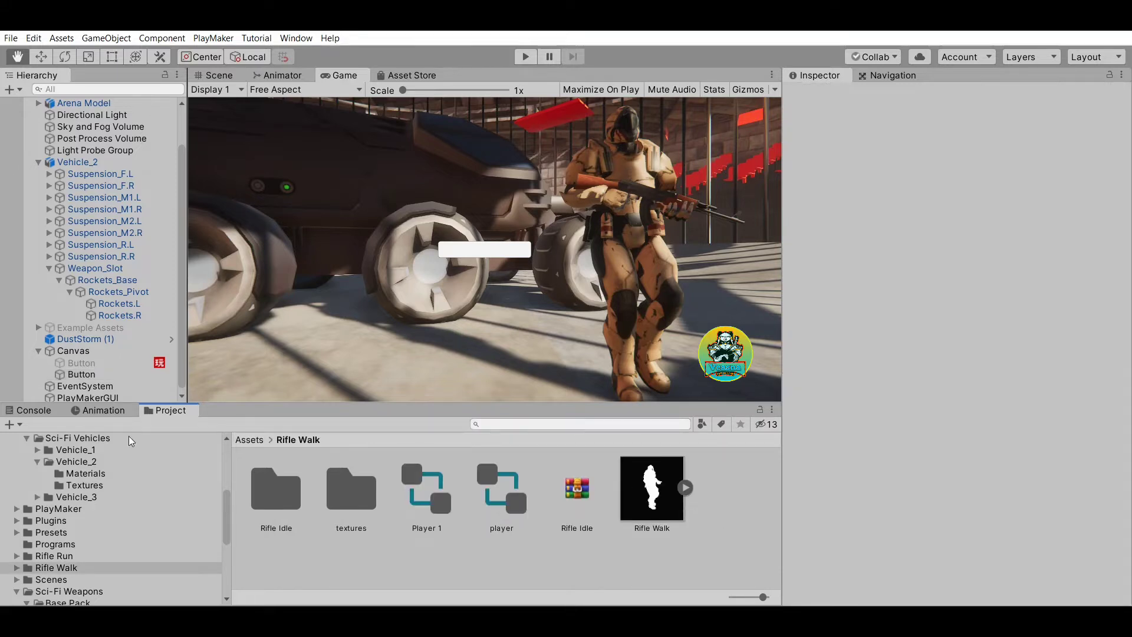
scroll(221, 481, up, 5)
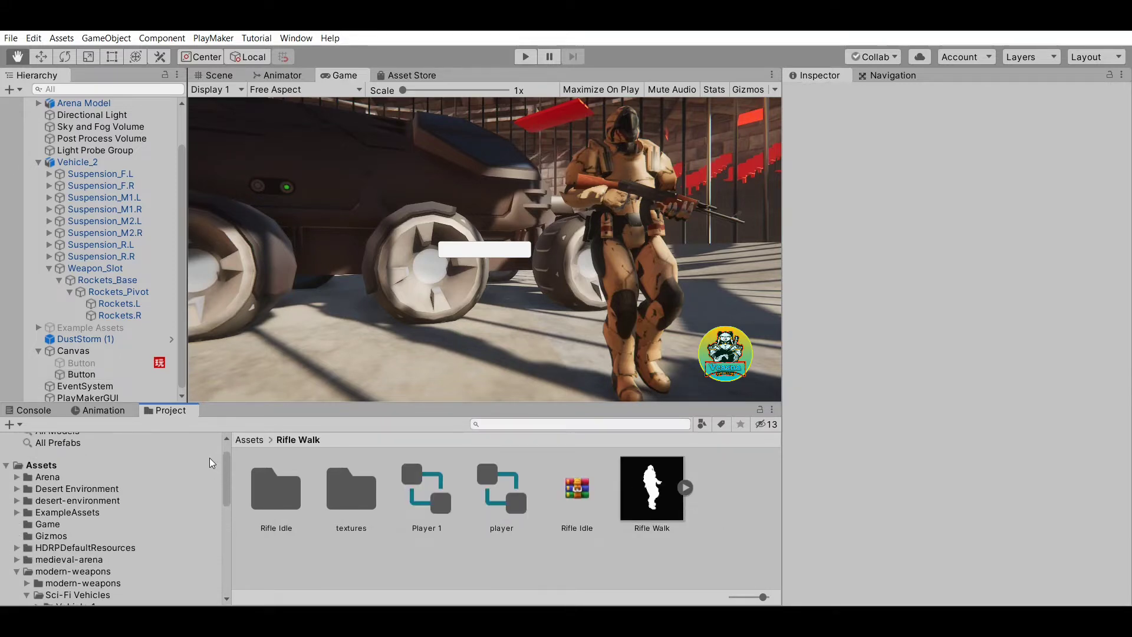
click(159, 464)
drag(777, 480, 774, 531)
click(737, 489)
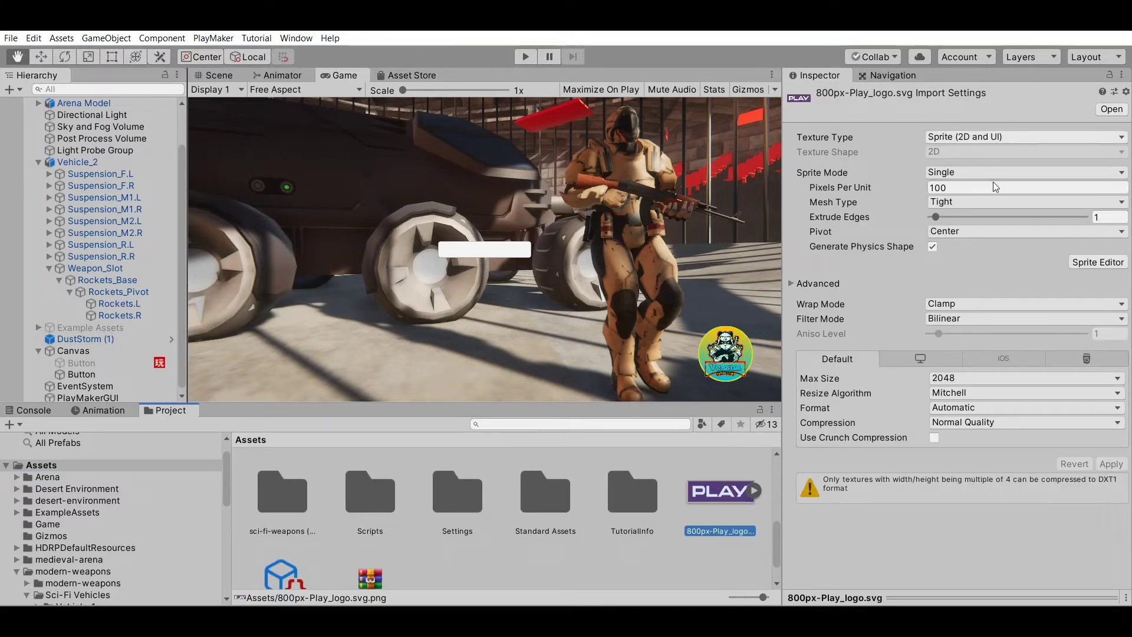
click(1122, 439)
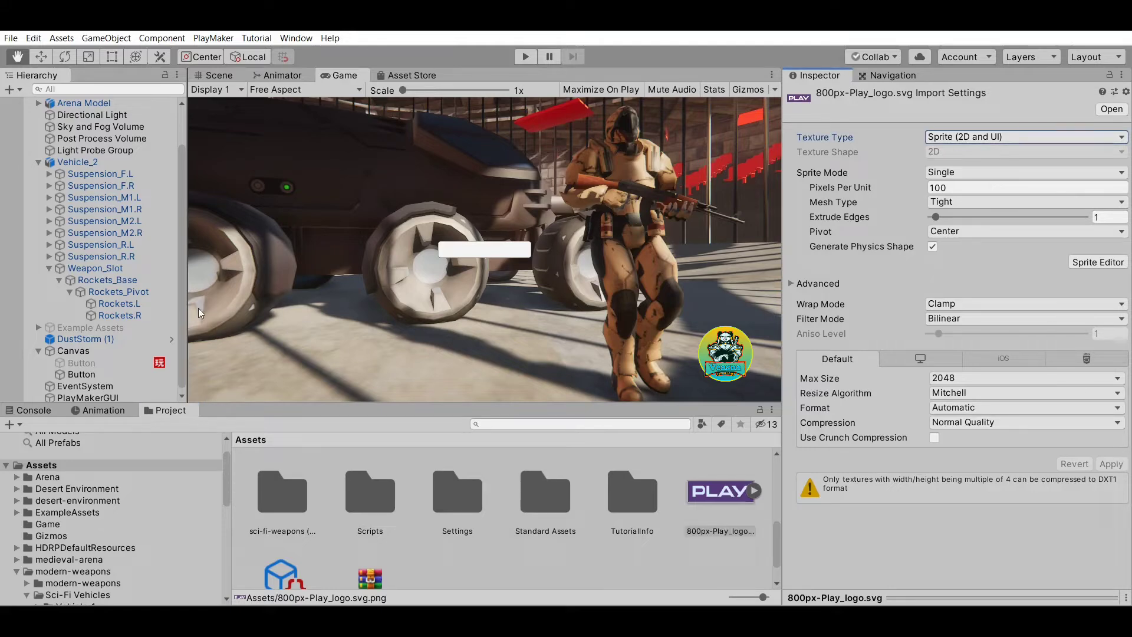
- Assign 800px-Play_logo.svg as the Source Image of the new Canvas button
click(107, 374)
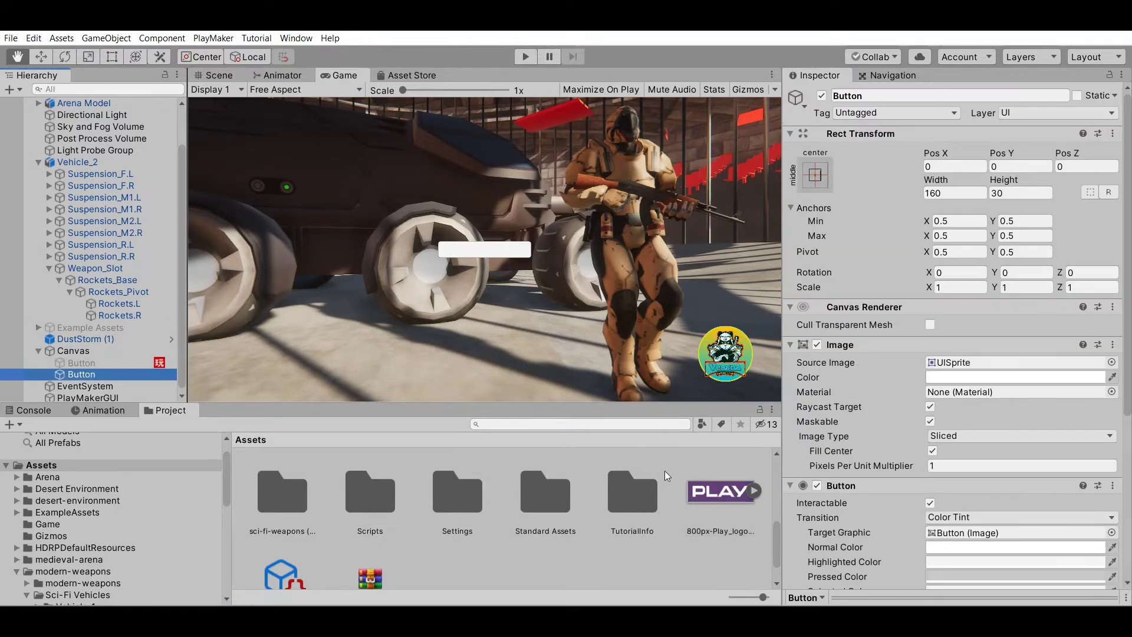
drag(716, 473, 958, 361)
drag(1127, 406, 1124, 576)
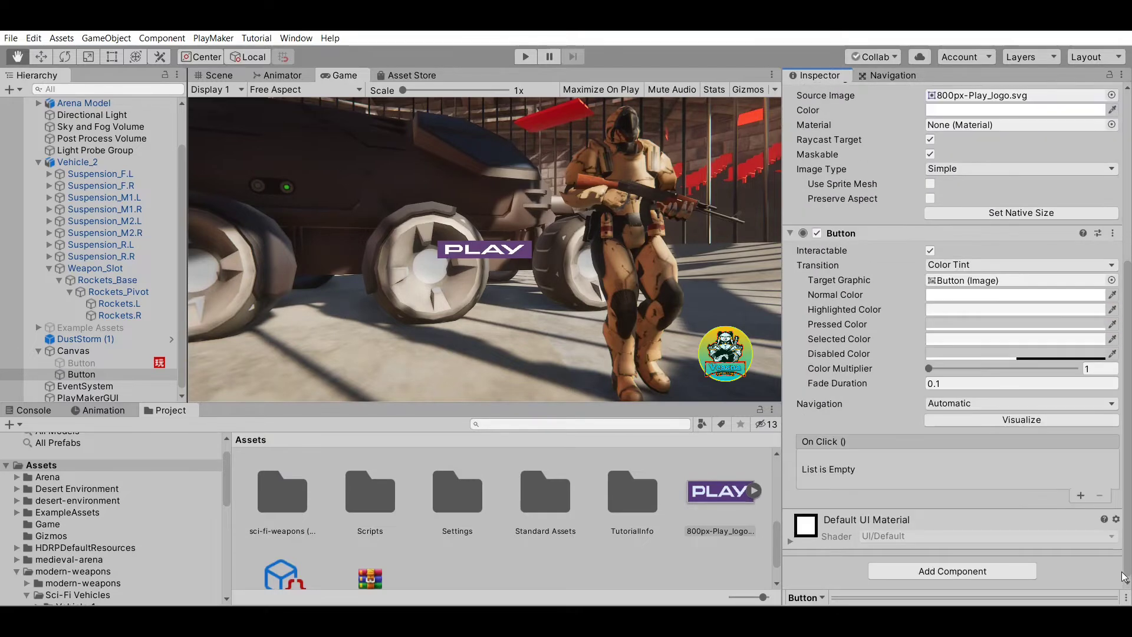
scroll(1123, 570, up, 5)
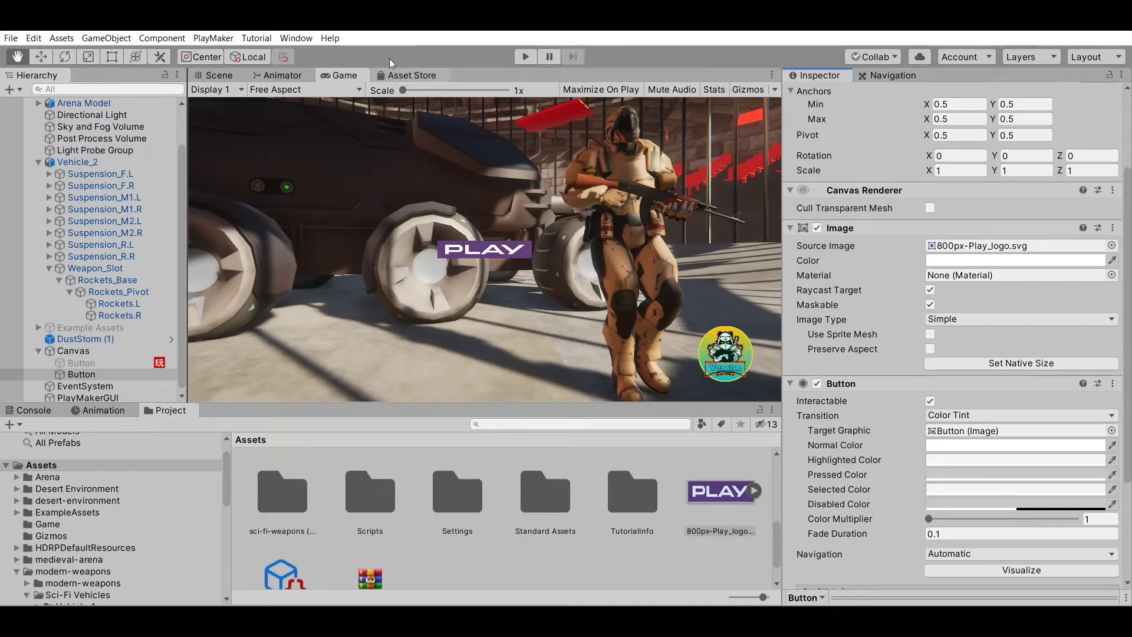
- Enlarge the PLAY button in the Scene view to a scale of about 1.65 in X and 3.06 in Y
click(212, 66)
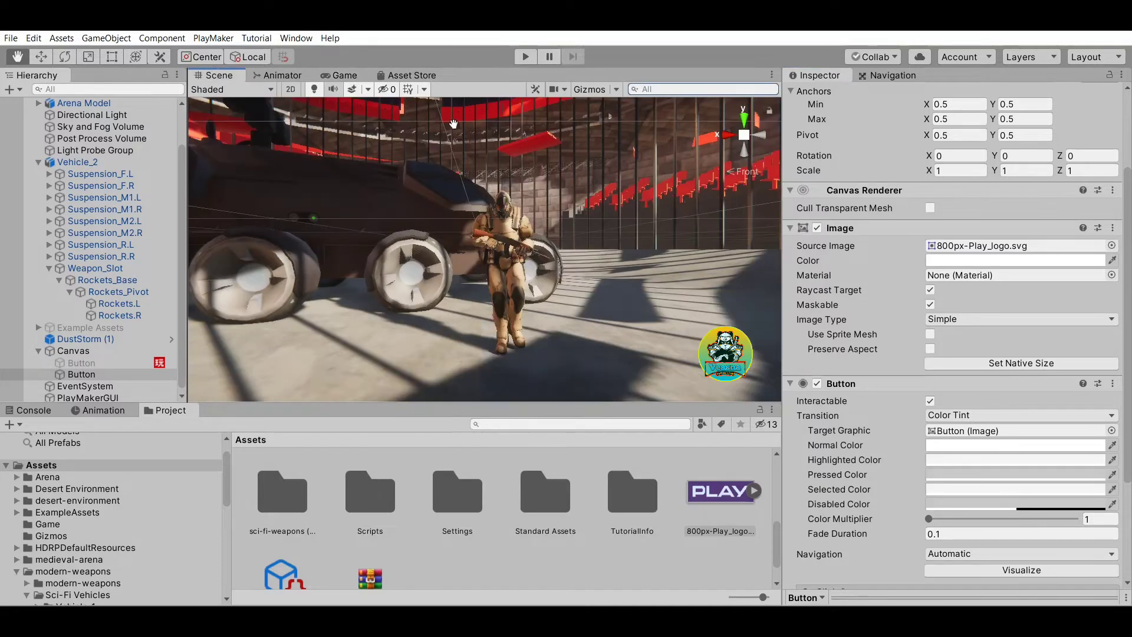
double_click(122, 372)
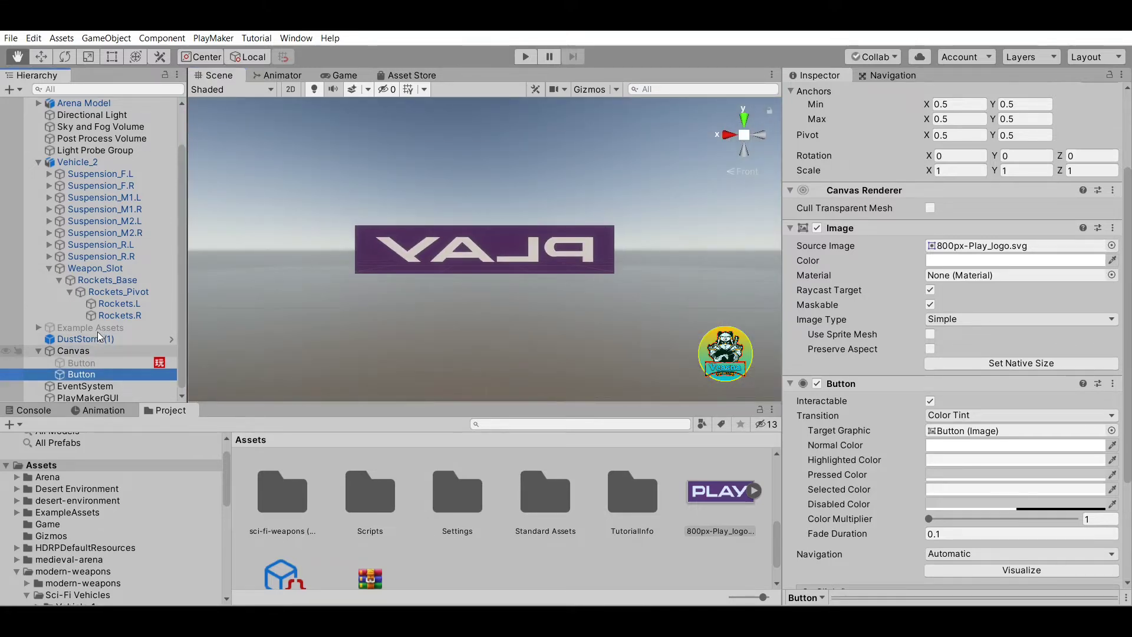
key(Left)
key(f)
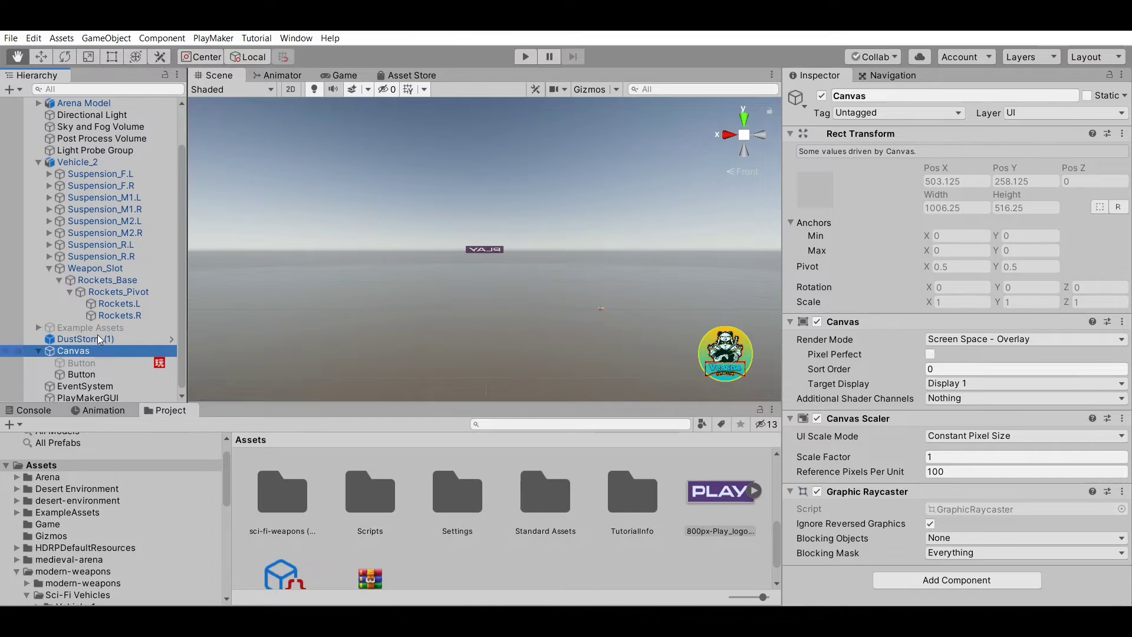
click(590, 90)
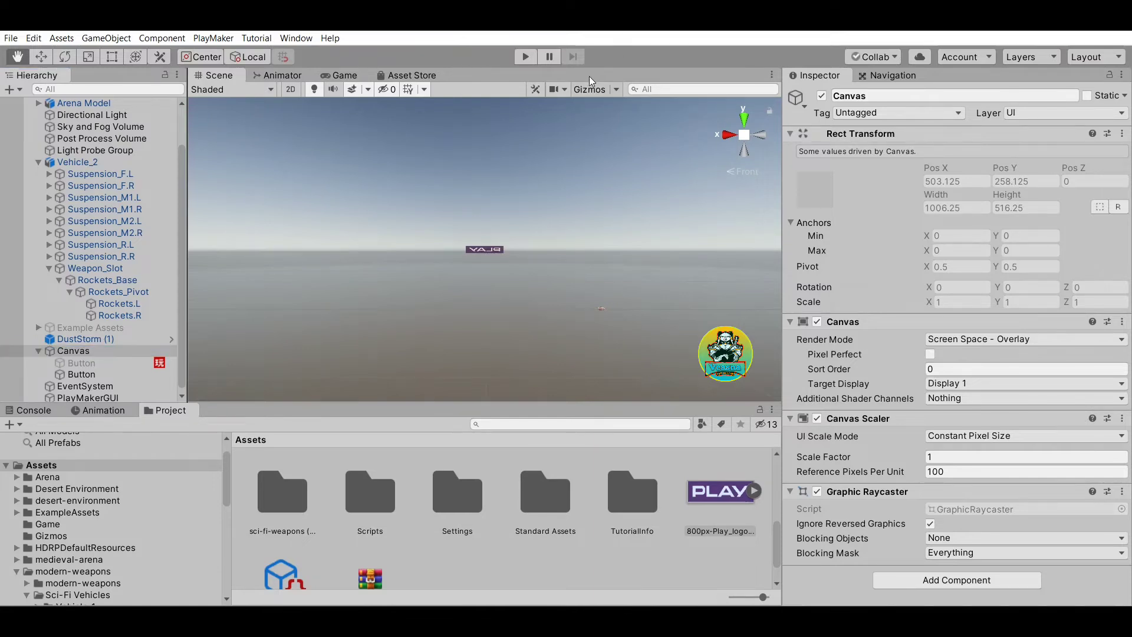
click(41, 56)
click(88, 56)
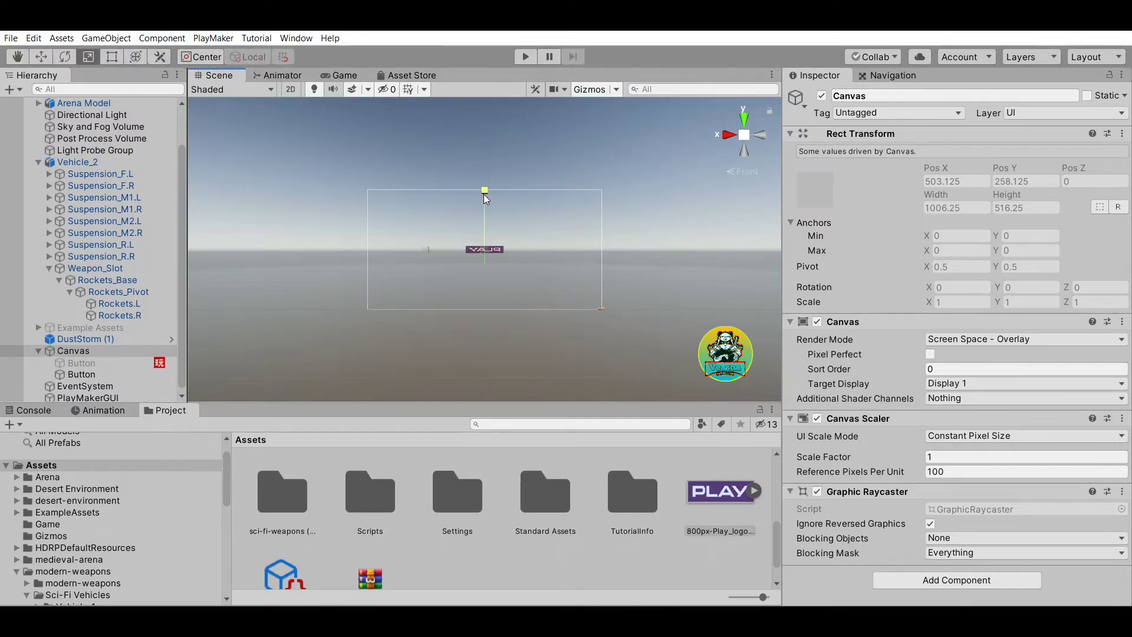
drag(484, 191, 484, 100)
click(127, 373)
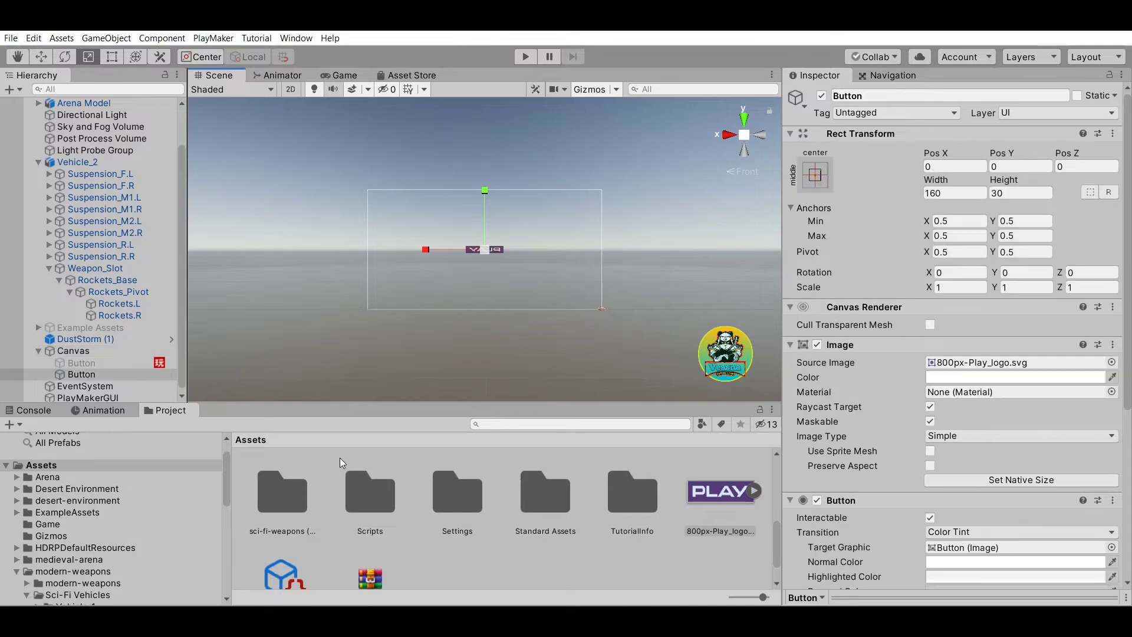
click(126, 373)
drag(484, 190, 467, 103)
drag(398, 241, 389, 242)
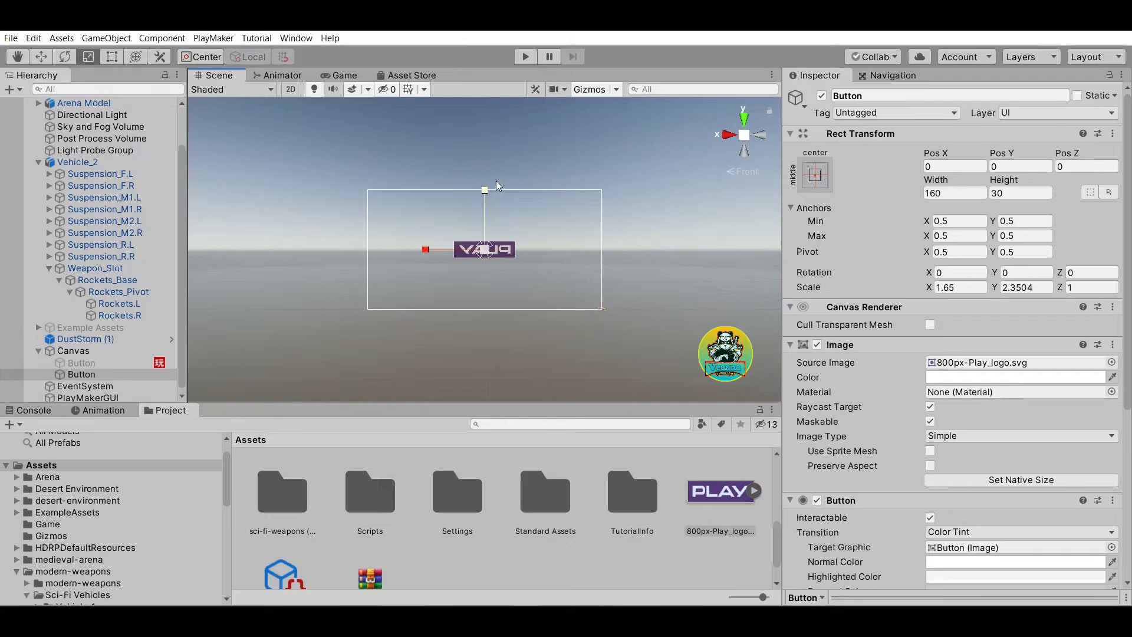
drag(485, 189, 480, 167)
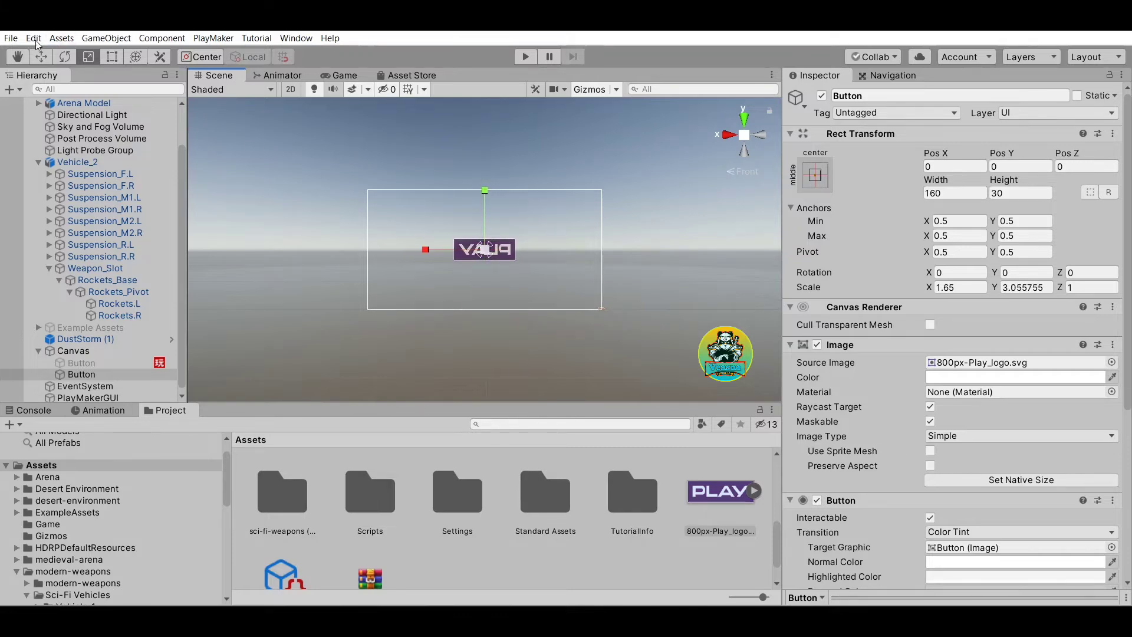
- Move the PLAY button into a lower corner of the Canvas, at about Pos X 323 and Pos Y -183
click(41, 56)
drag(431, 234, 355, 229)
drag(412, 191, 398, 234)
click(532, 365)
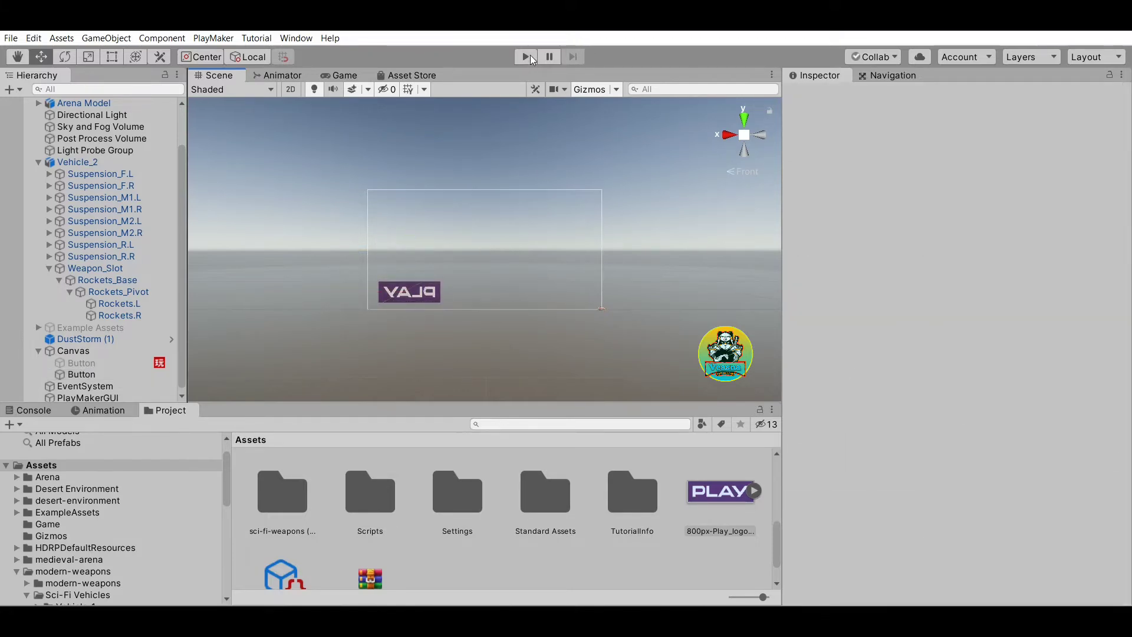
- Set the button's Highlighted and Selected colors to grey, Pressed to dark grey and Disabled to white, and test it by playing the scene
click(396, 276)
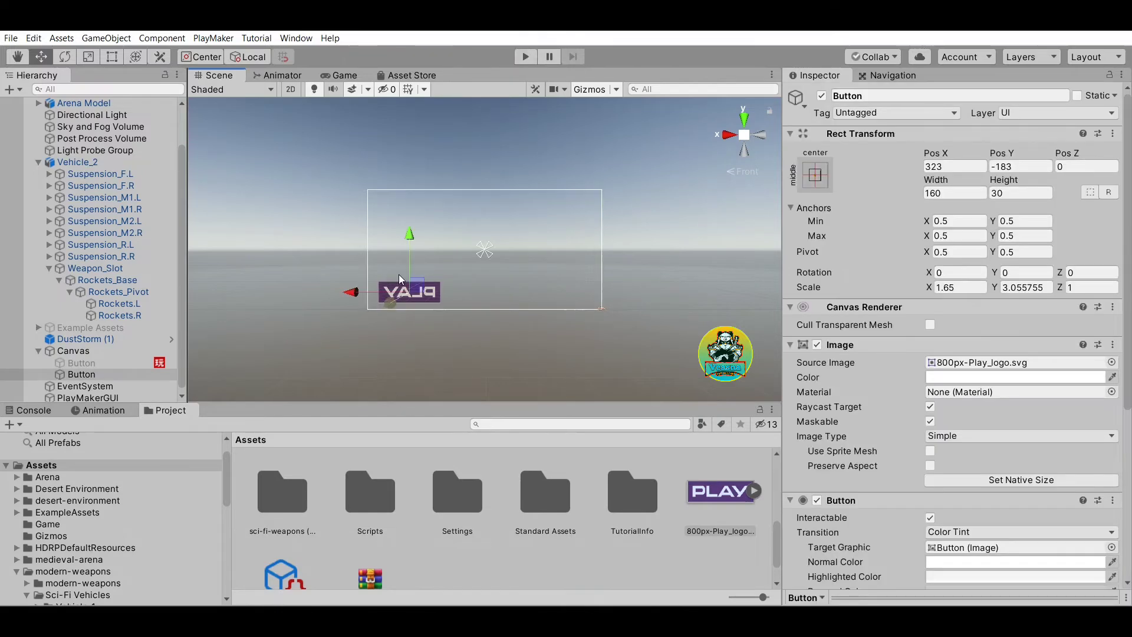
drag(1127, 321, 1130, 472)
scroll(1131, 471, up, 1)
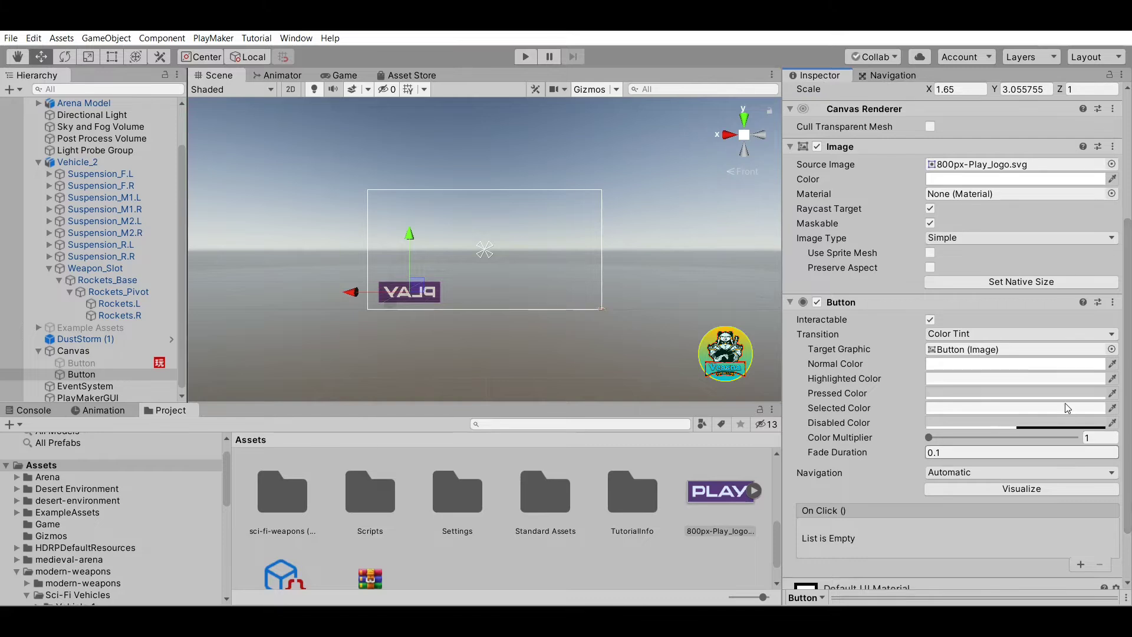
click(1015, 378)
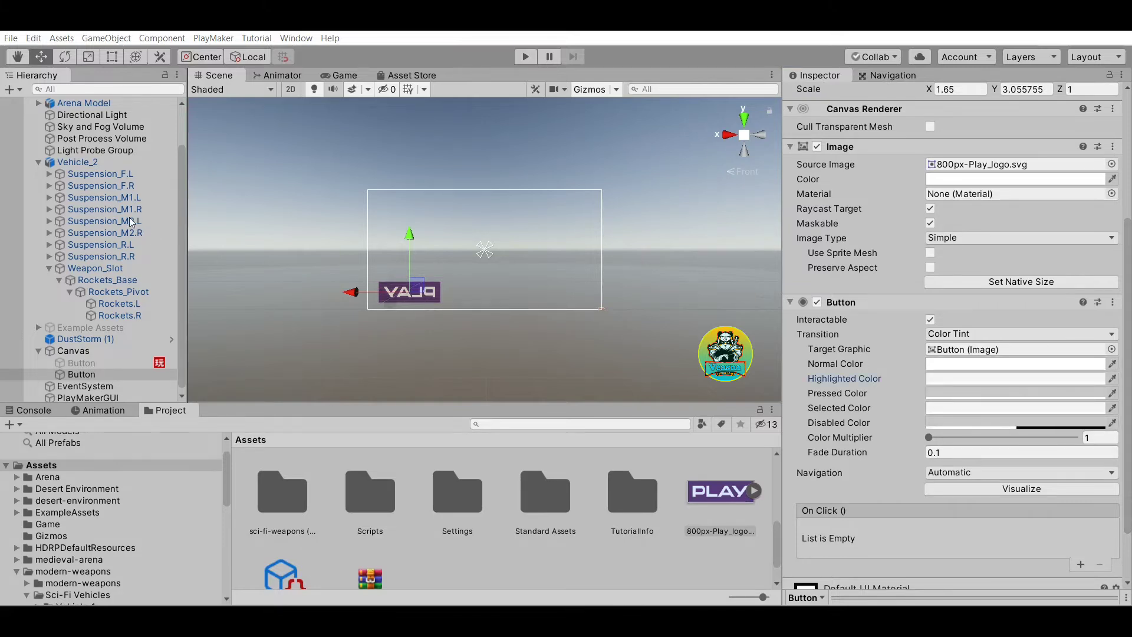
click(52, 133)
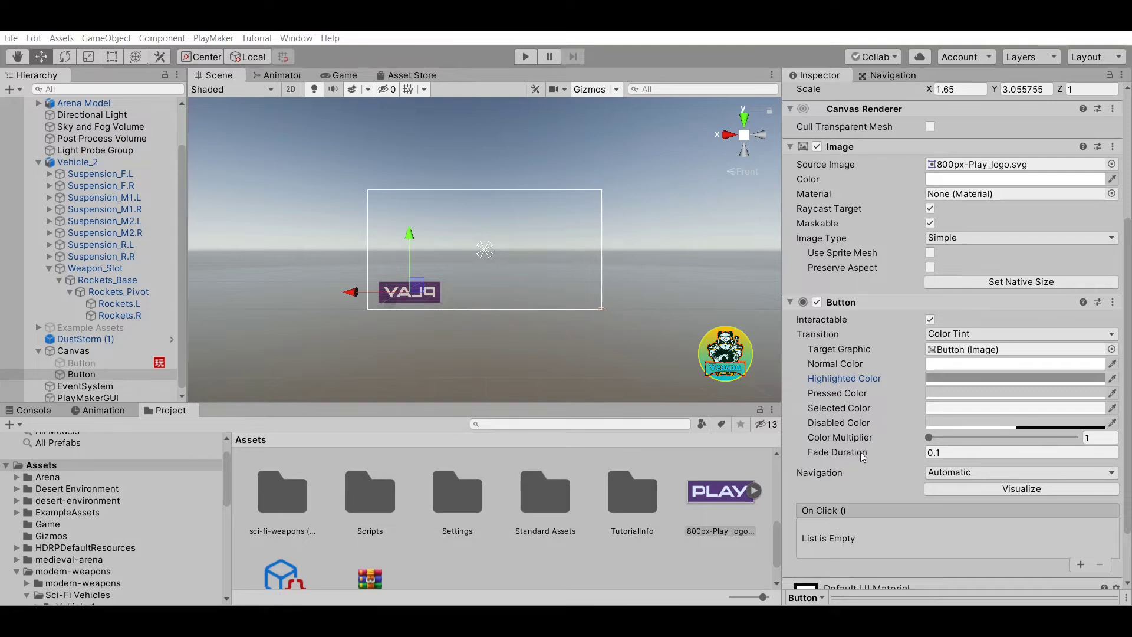
click(1002, 393)
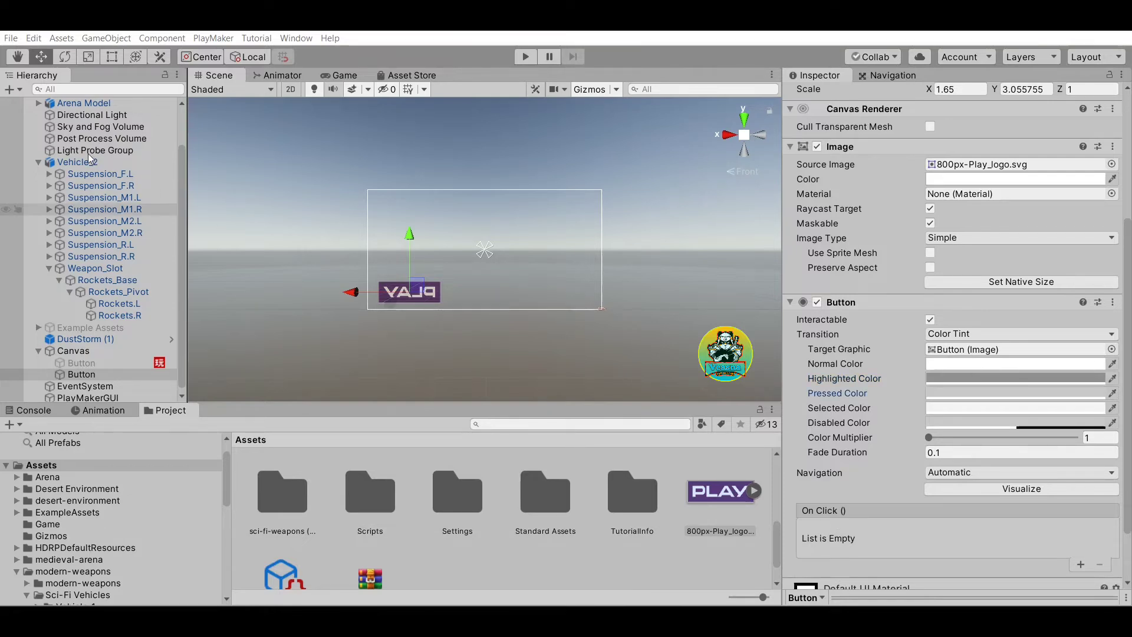
click(52, 157)
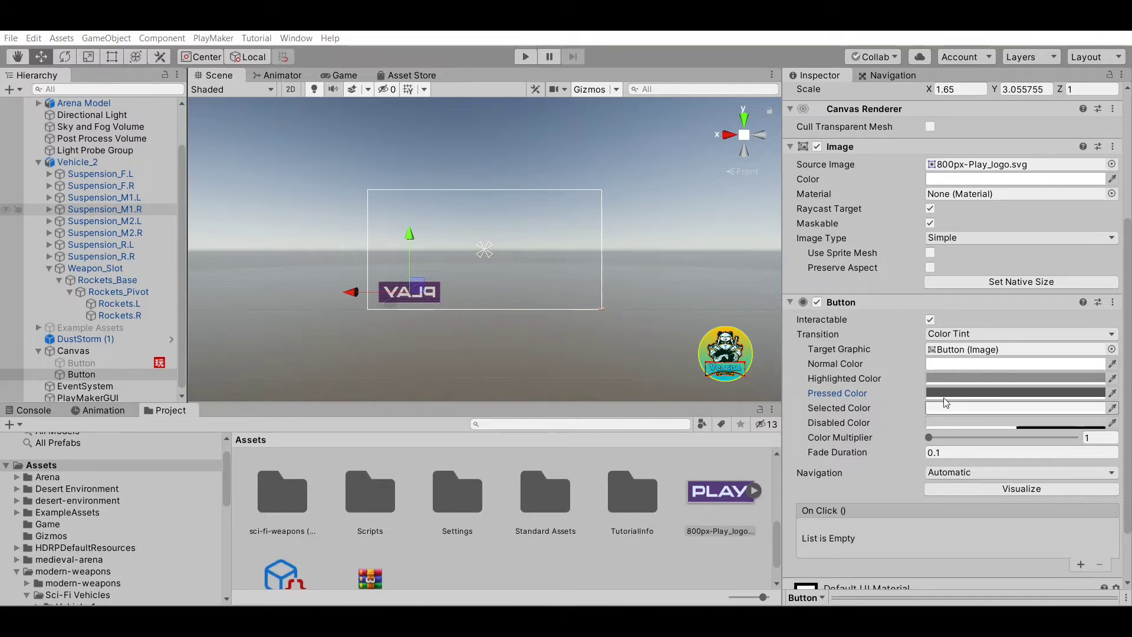
click(1003, 407)
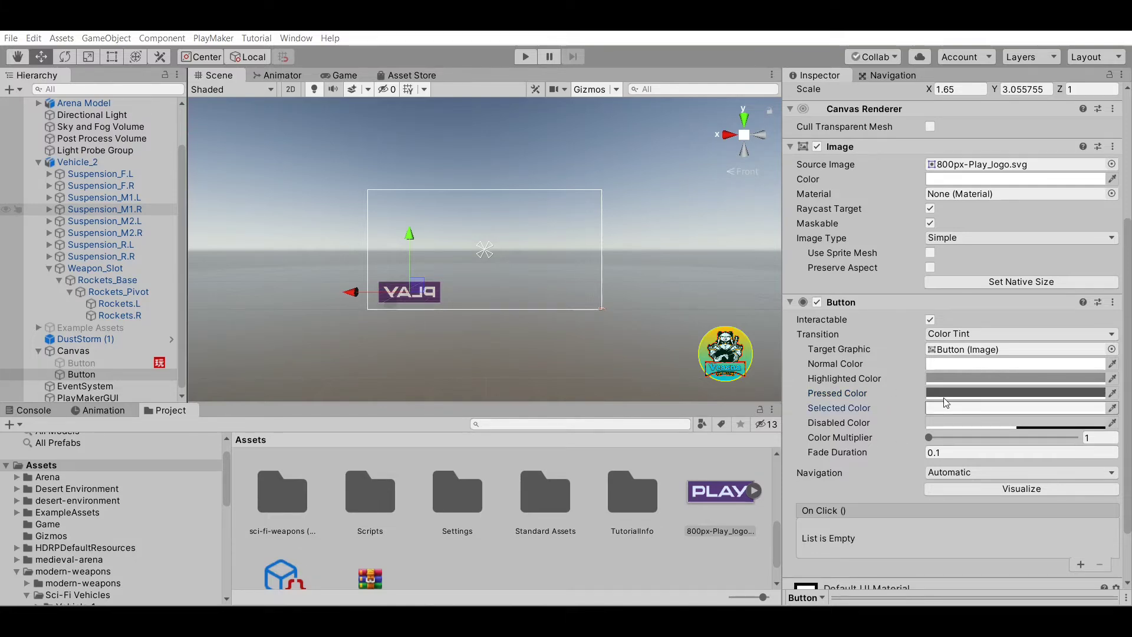
click(51, 150)
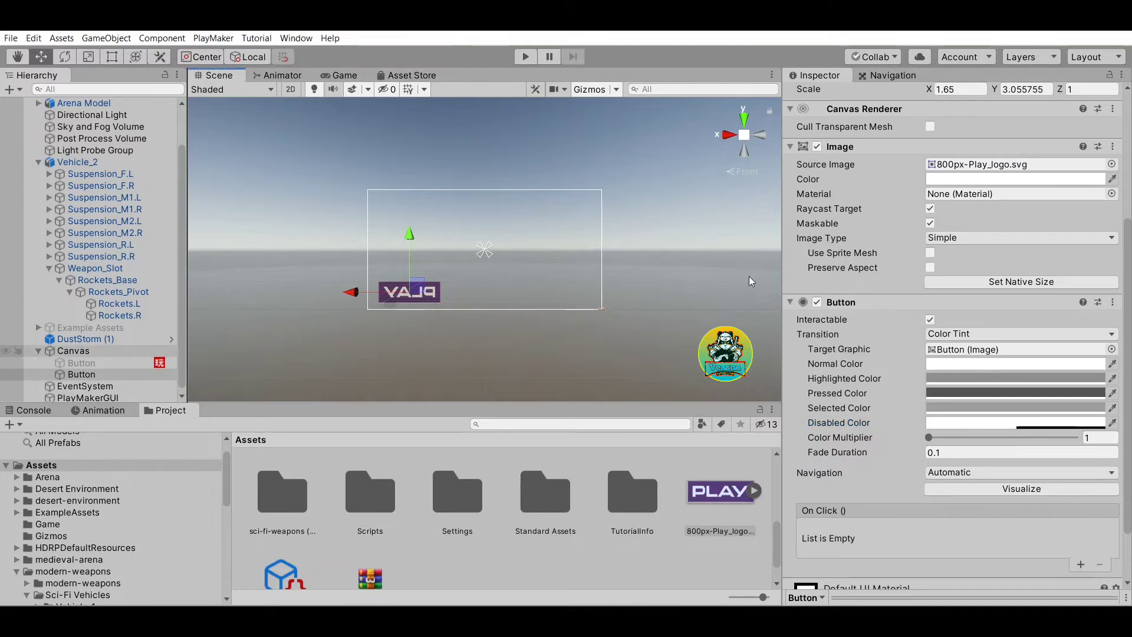
click(525, 56)
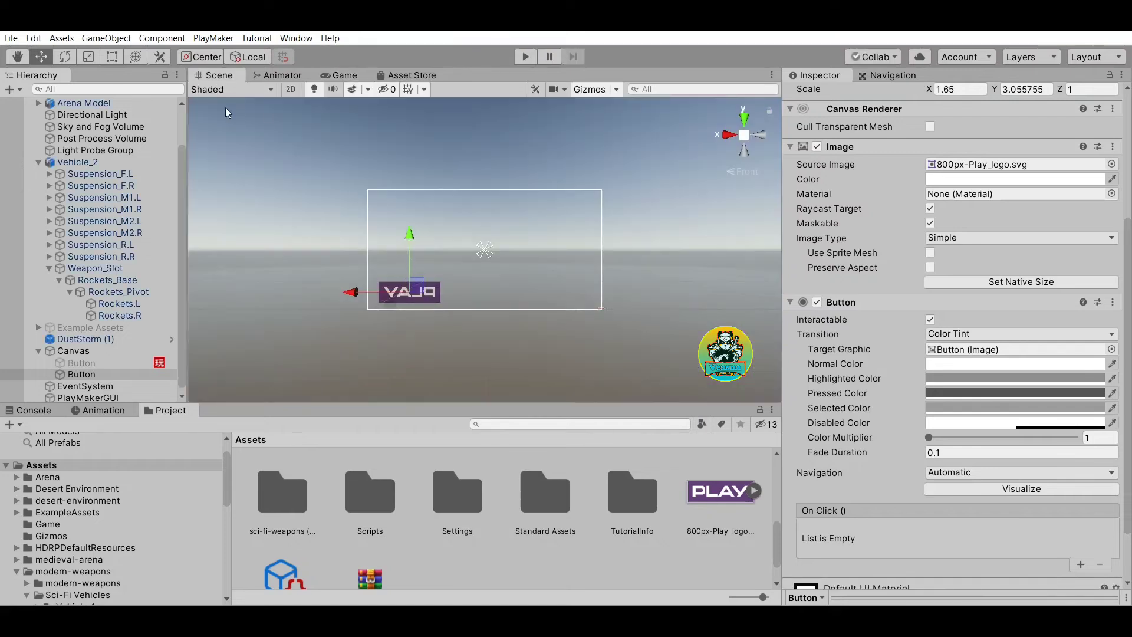
- Scale the PLAY button to about 1.51 by 2.44 and move it to the Canvas's opposite lower corner, about X -348, Y -186
click(88, 56)
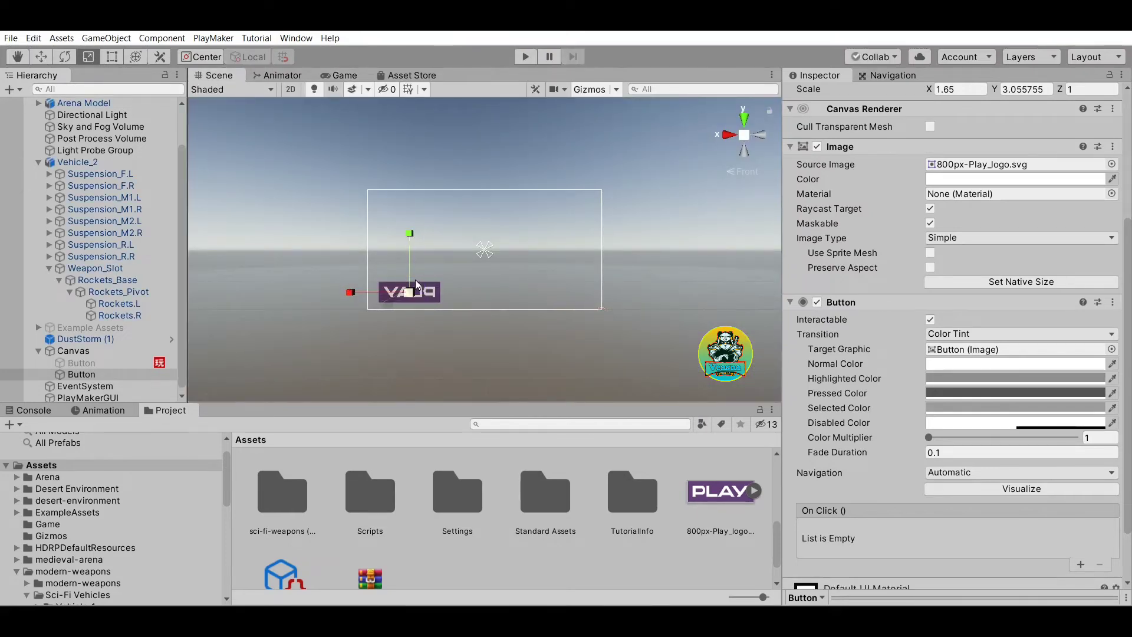
drag(410, 233, 503, 290)
key(w)
drag(565, 235, 565, 235)
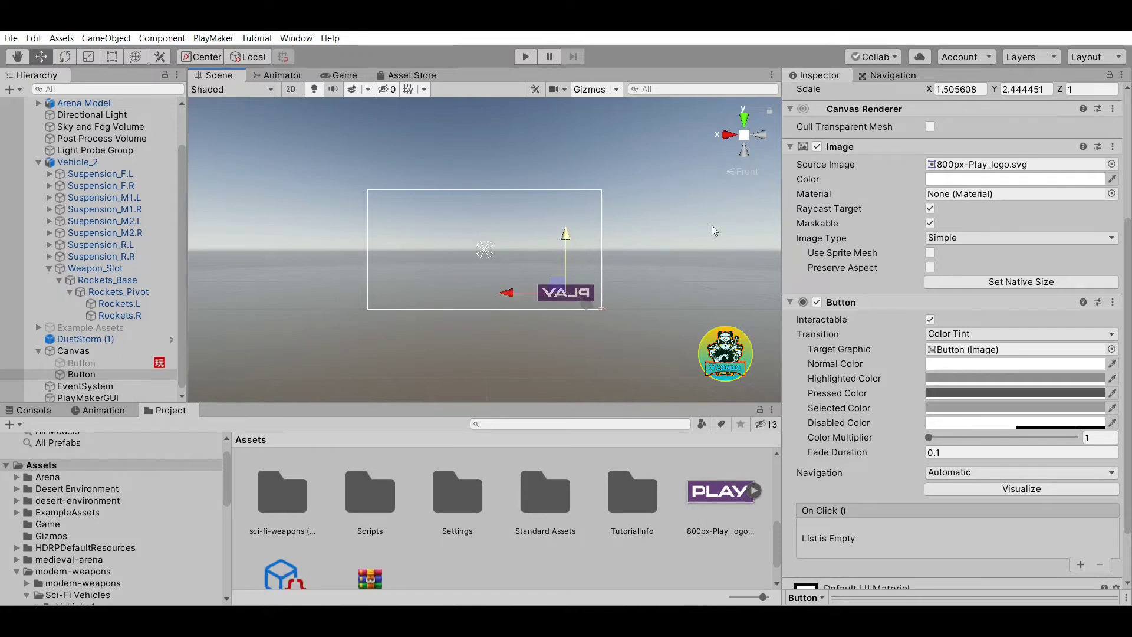
click(734, 278)
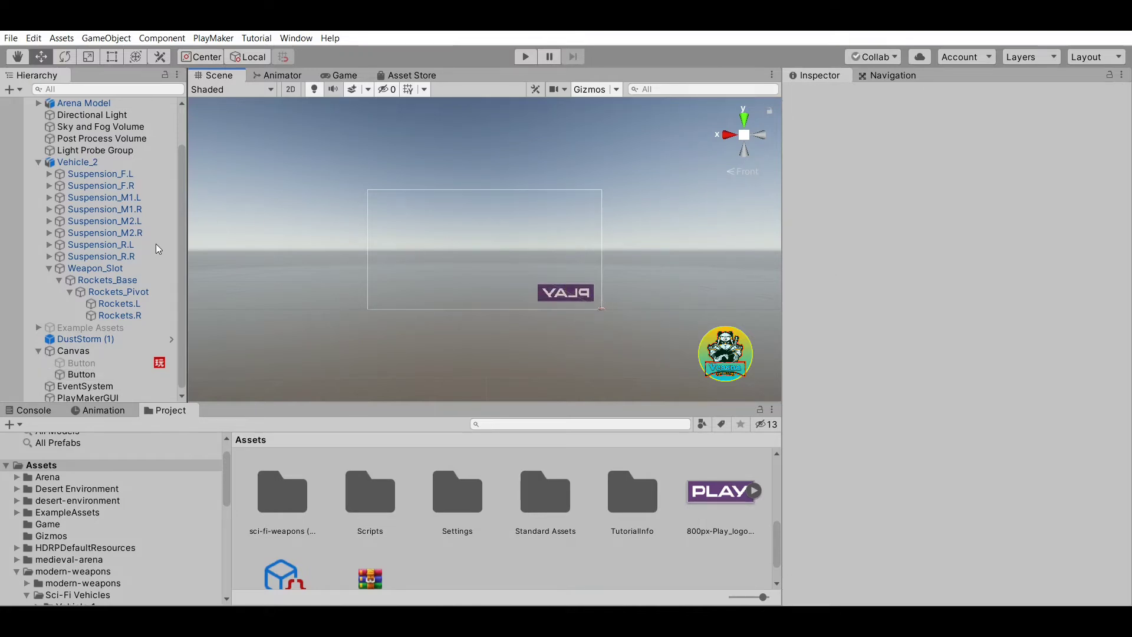
- Try adding a component with a Mesh Renderer to the PLAY button and undo the addition
click(118, 374)
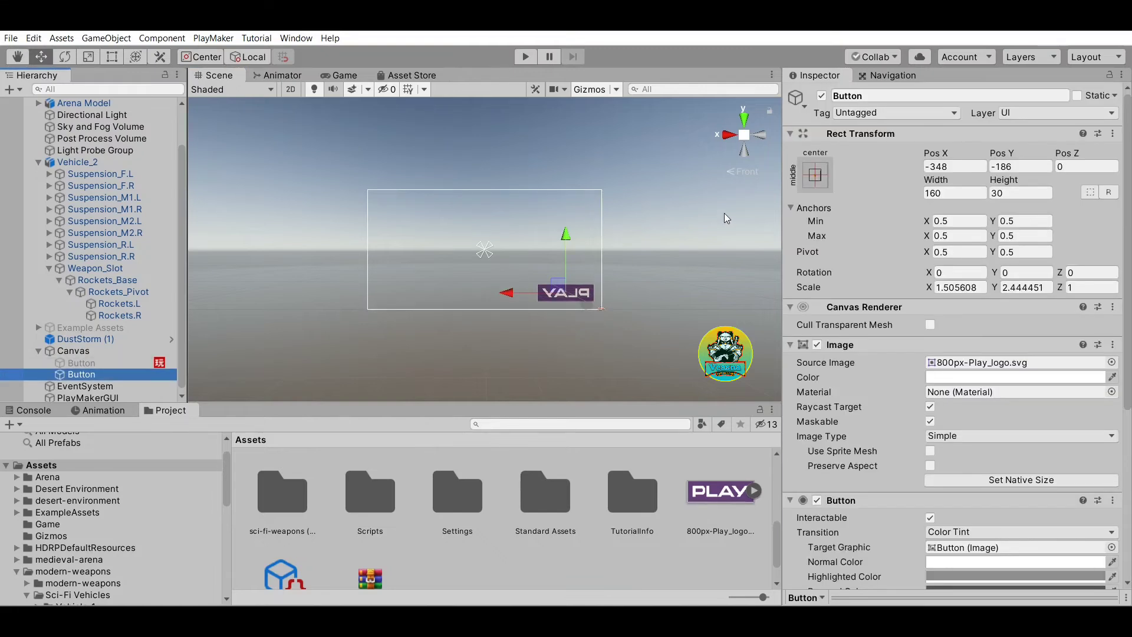
scroll(967, 353, down, 8)
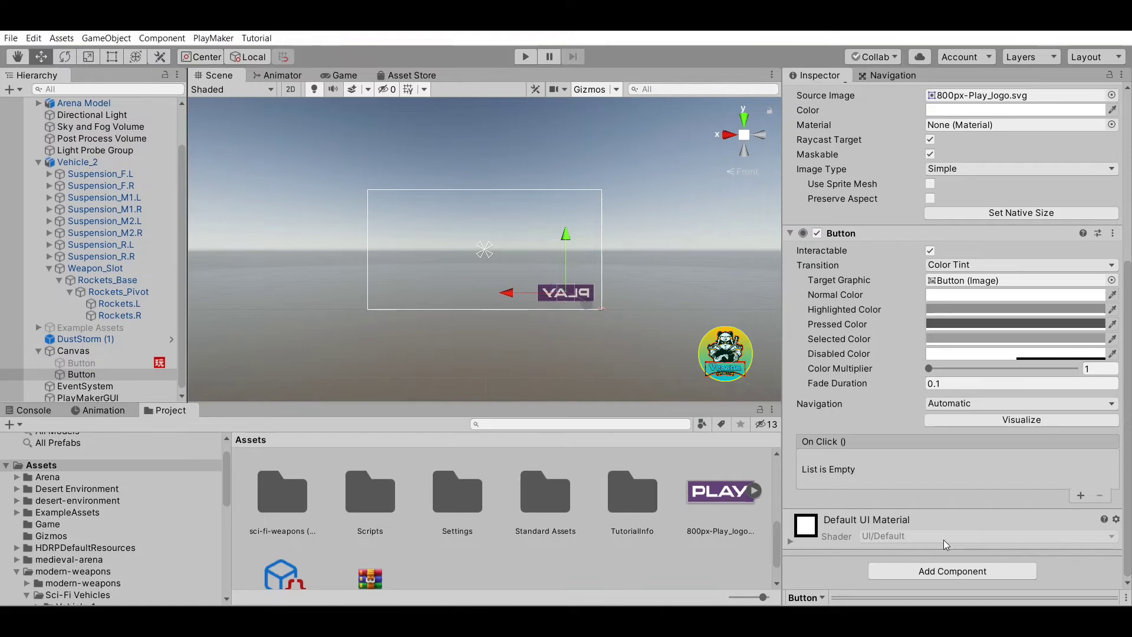
key(f)
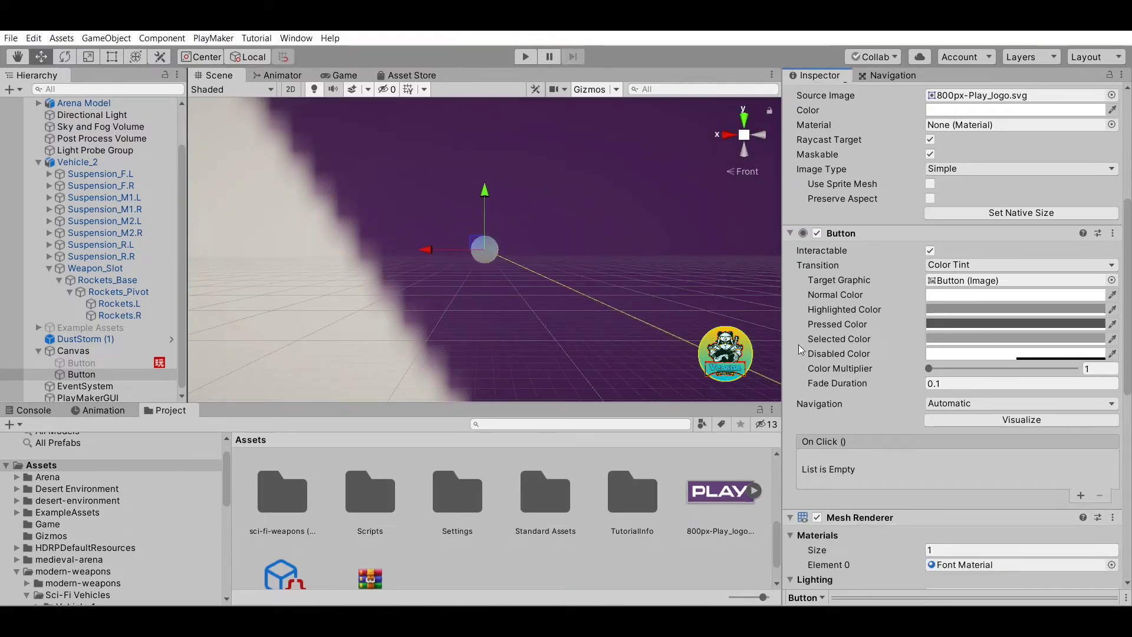
key(ctrl+z)
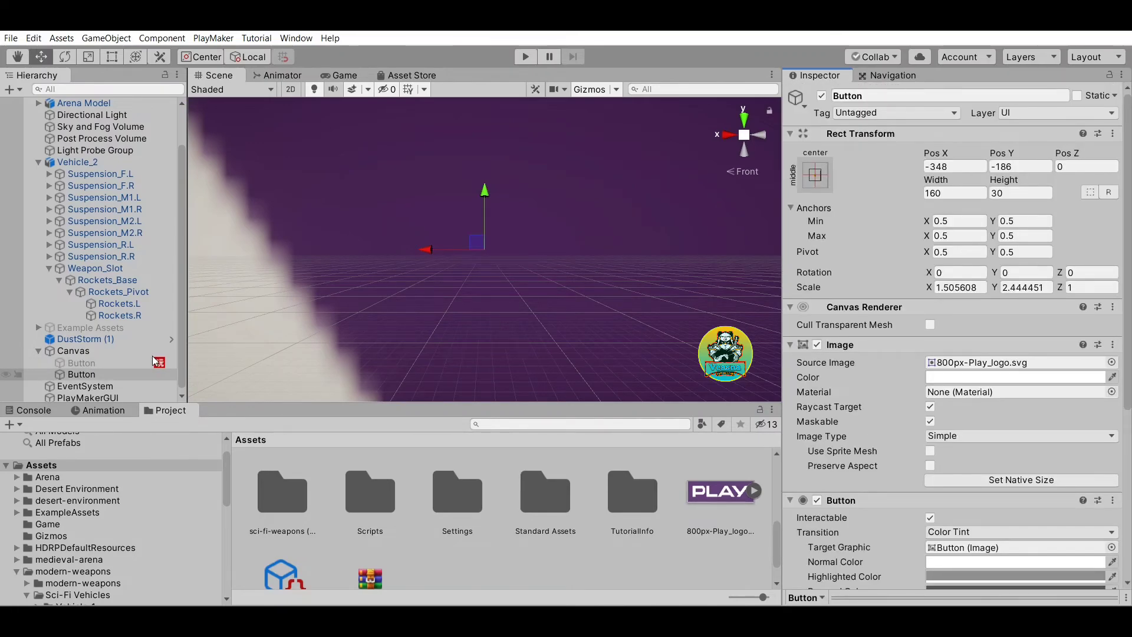
click(135, 374)
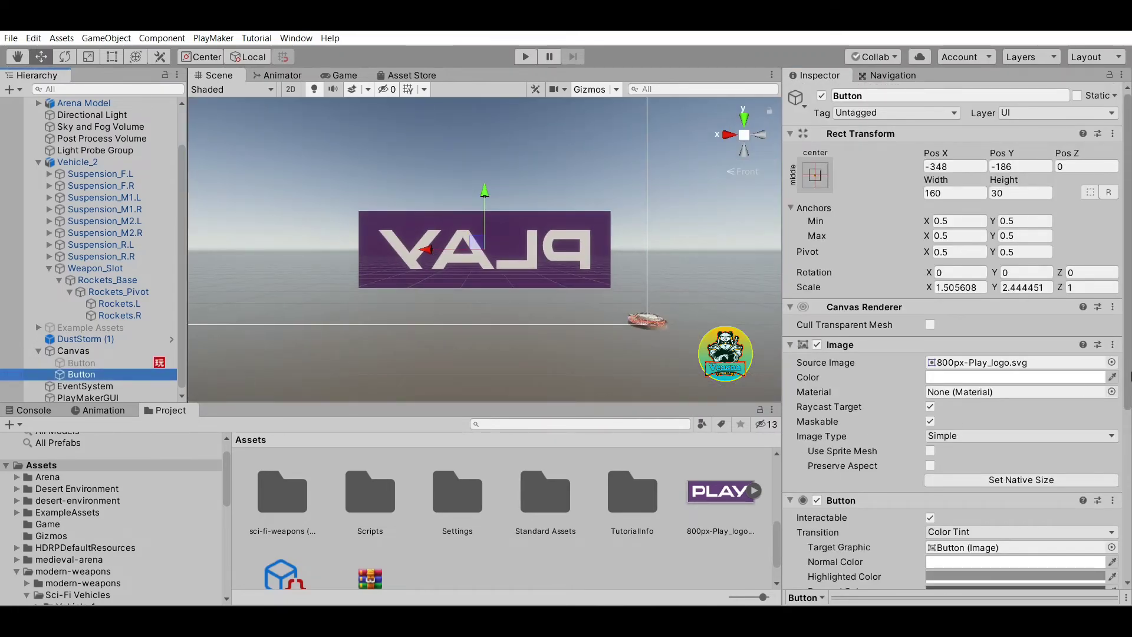
- Add an On Click entry to the PLAY button and assign the button's own PlayMakerFSM component as its target object
drag(1129, 369, 1127, 533)
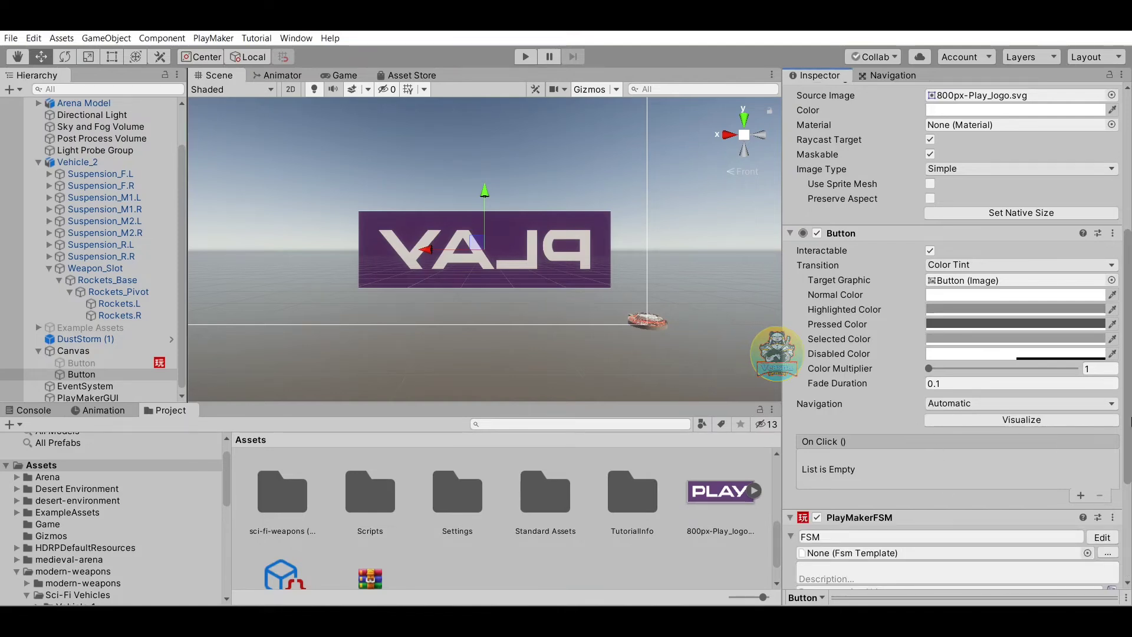
scroll(1129, 477, down, 3)
scroll(1129, 478, down, 1)
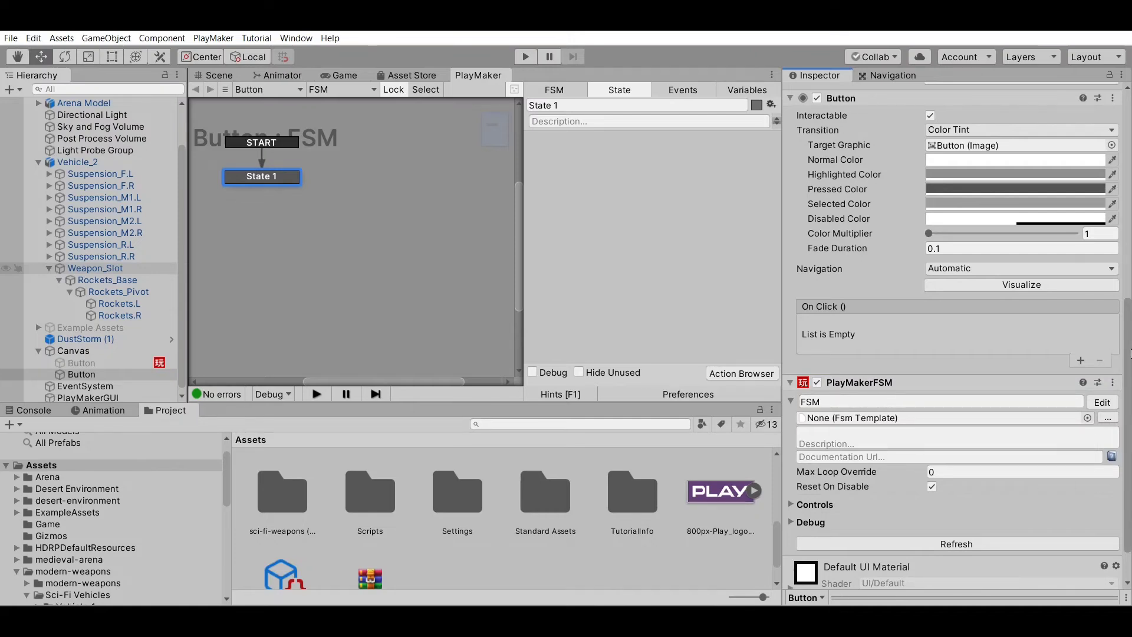
click(1080, 360)
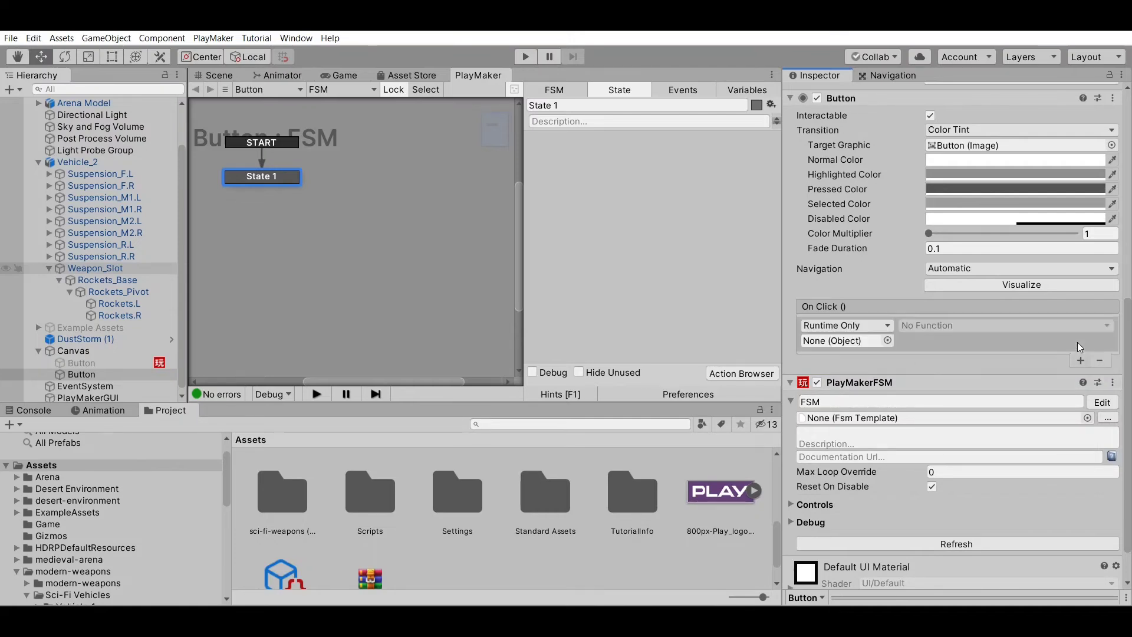
drag(937, 382, 846, 341)
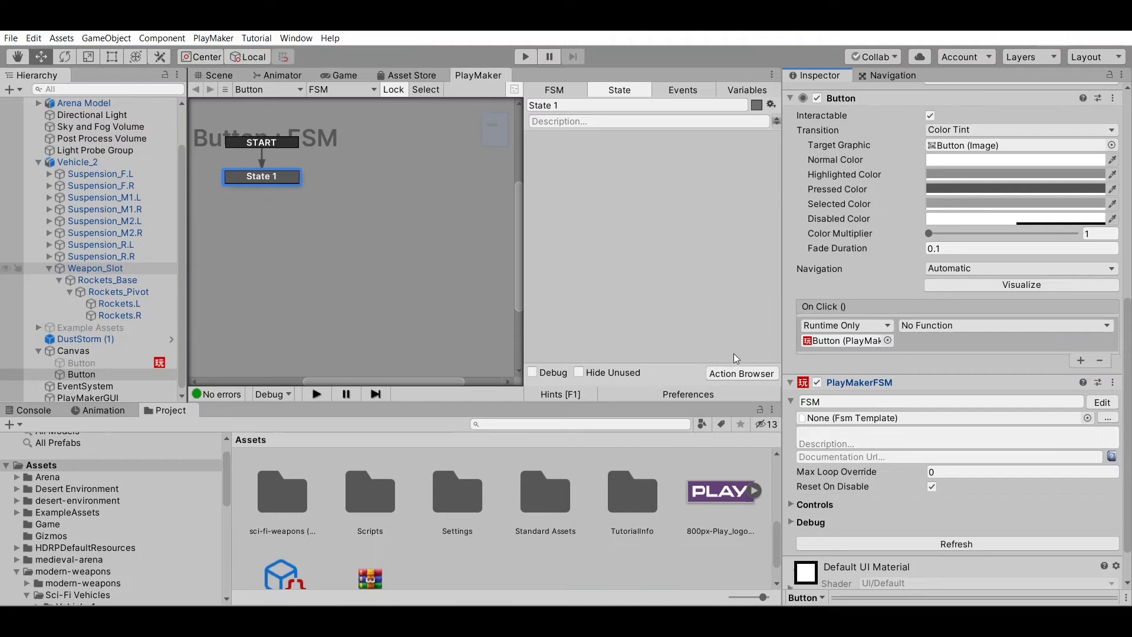
- Add a second state beside State 1 in the button's FSM and give it a Load Level action
right_click(381, 203)
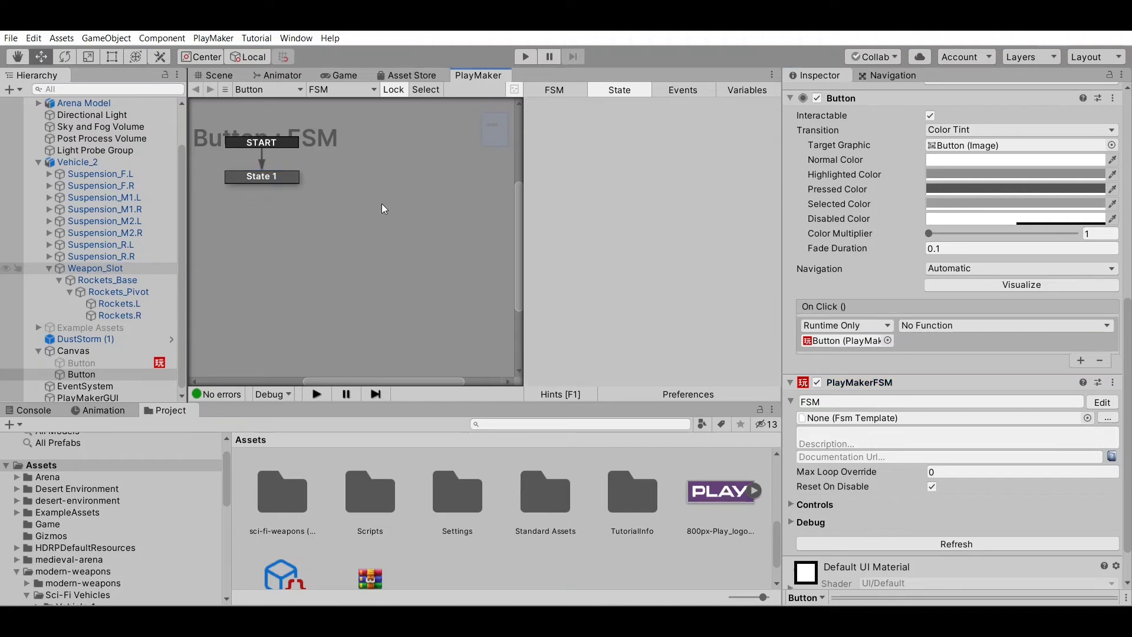
click(401, 207)
drag(409, 208, 340, 161)
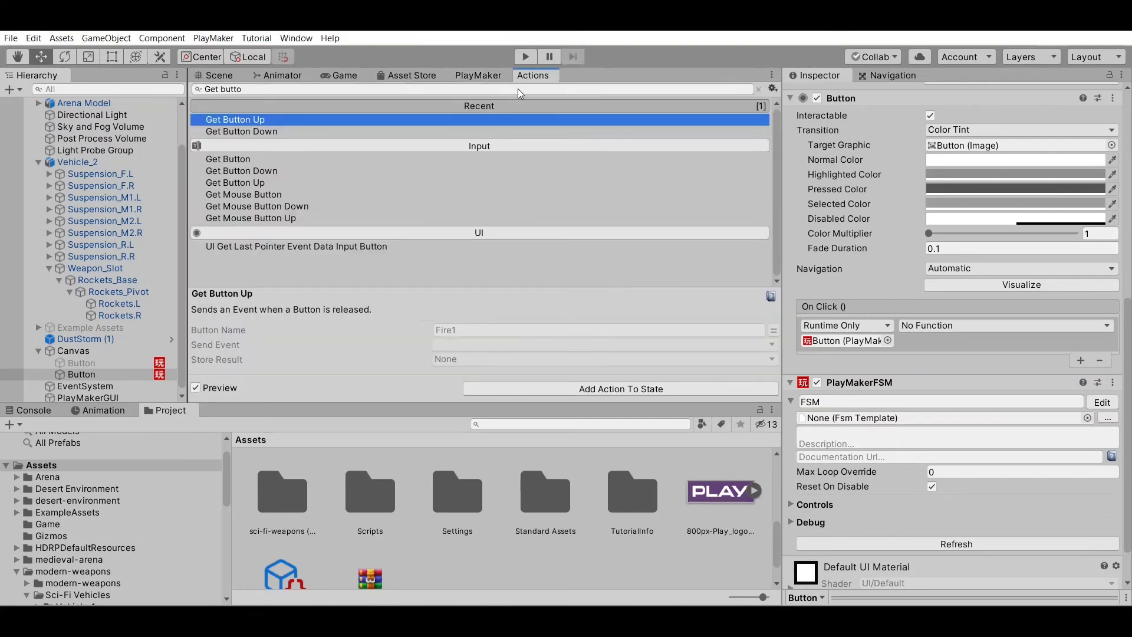
key(ctrl+a)
text(Loa)
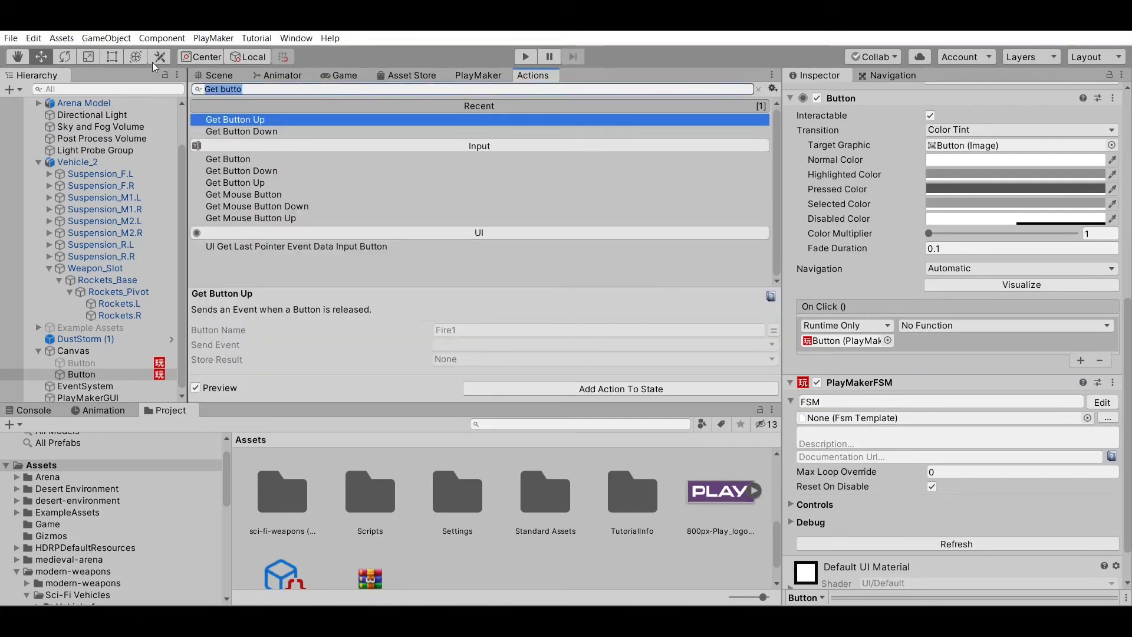
text(d)
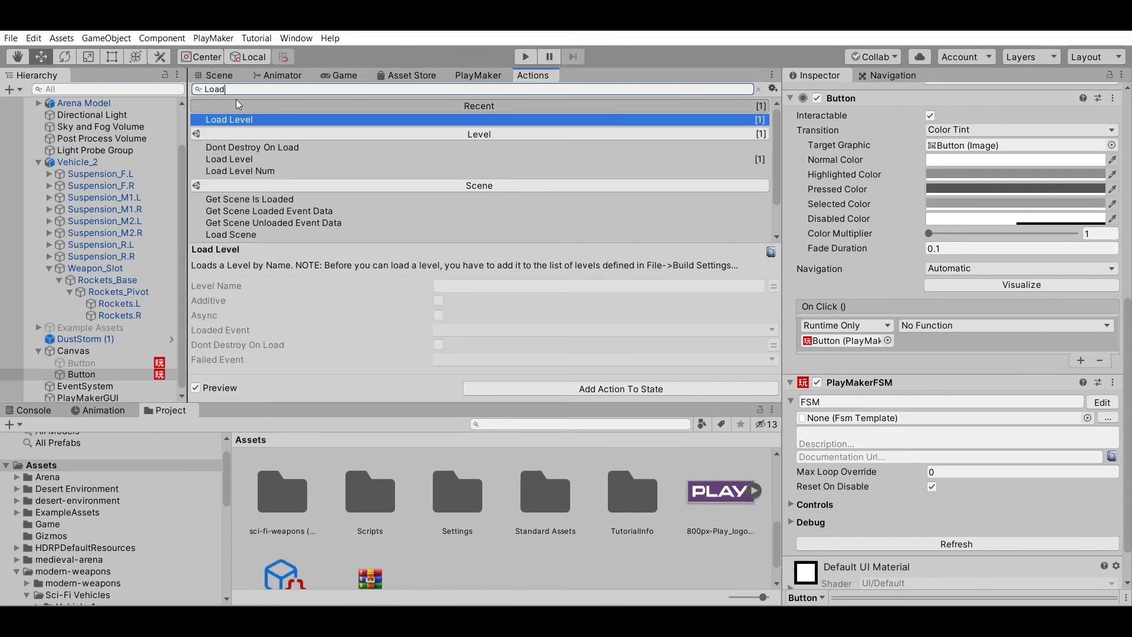
key(Return)
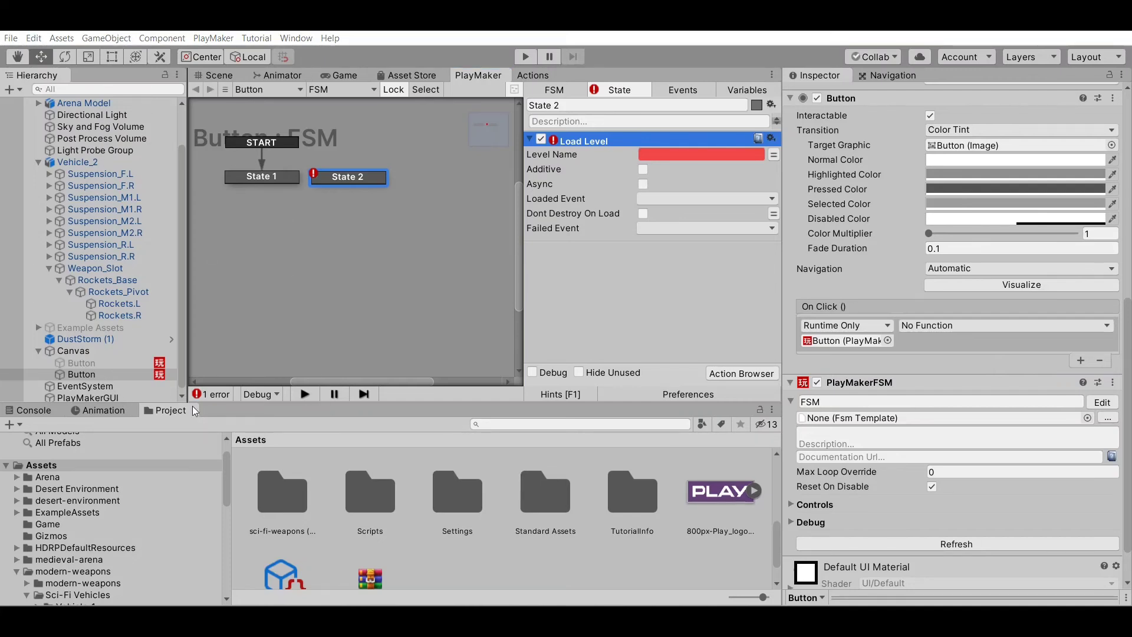
- Set the Level Name of State 2's Load Level action to Game
click(919, 59)
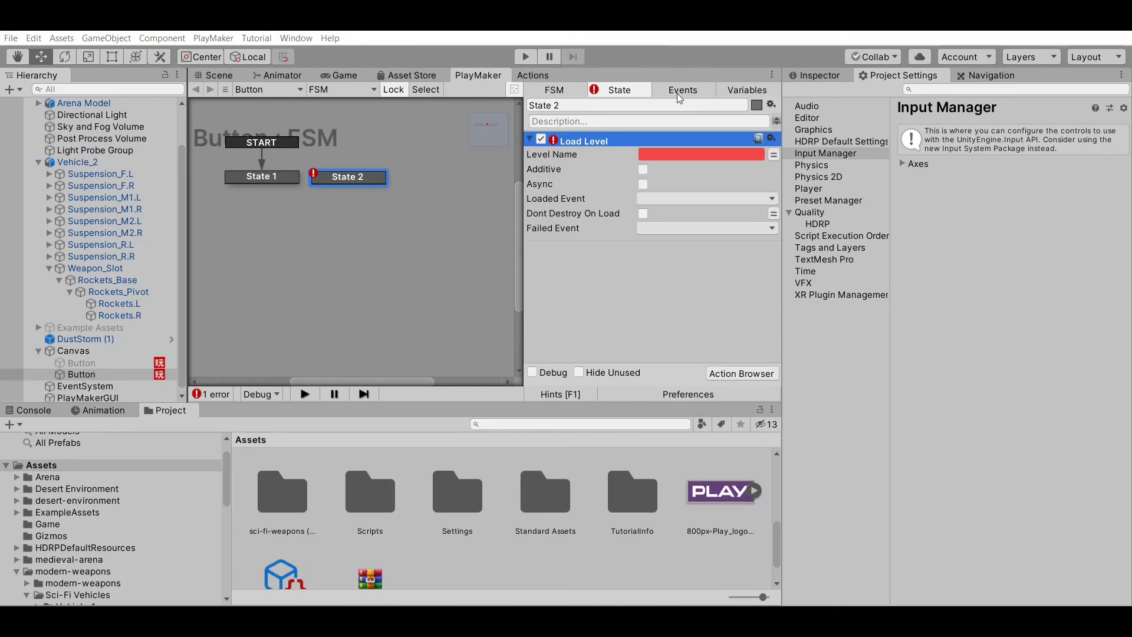
click(704, 148)
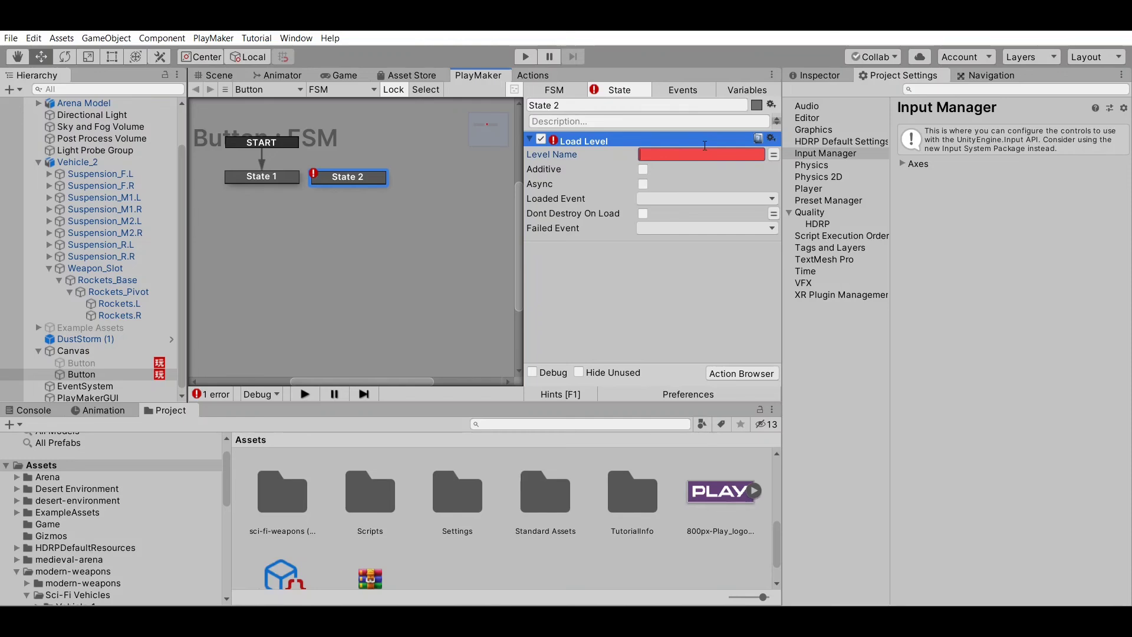
text(Game)
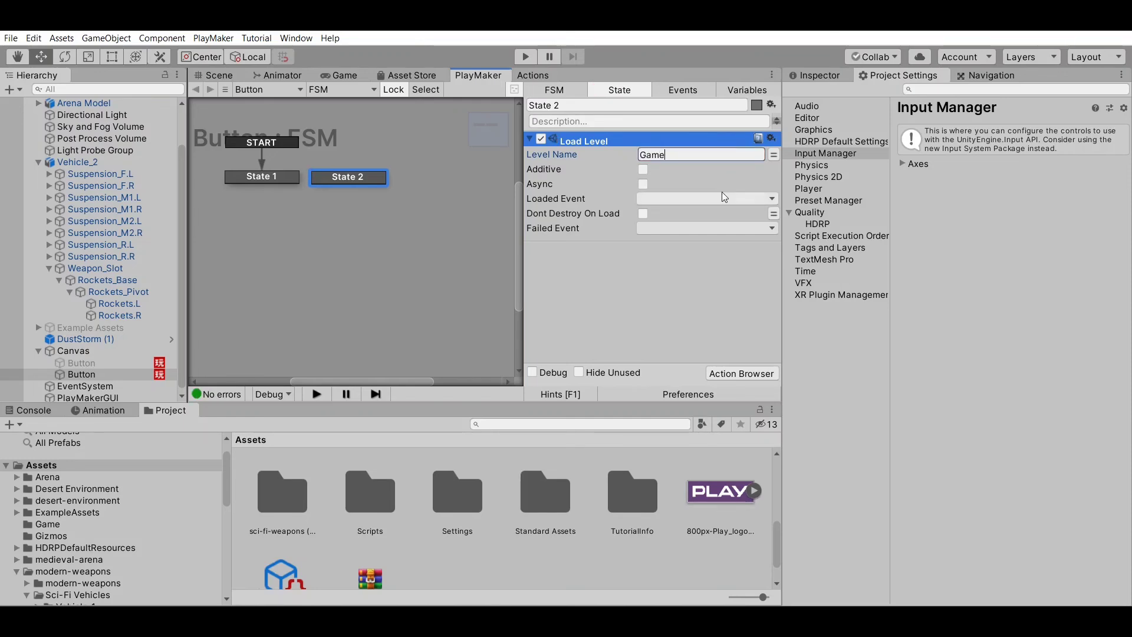
click(713, 259)
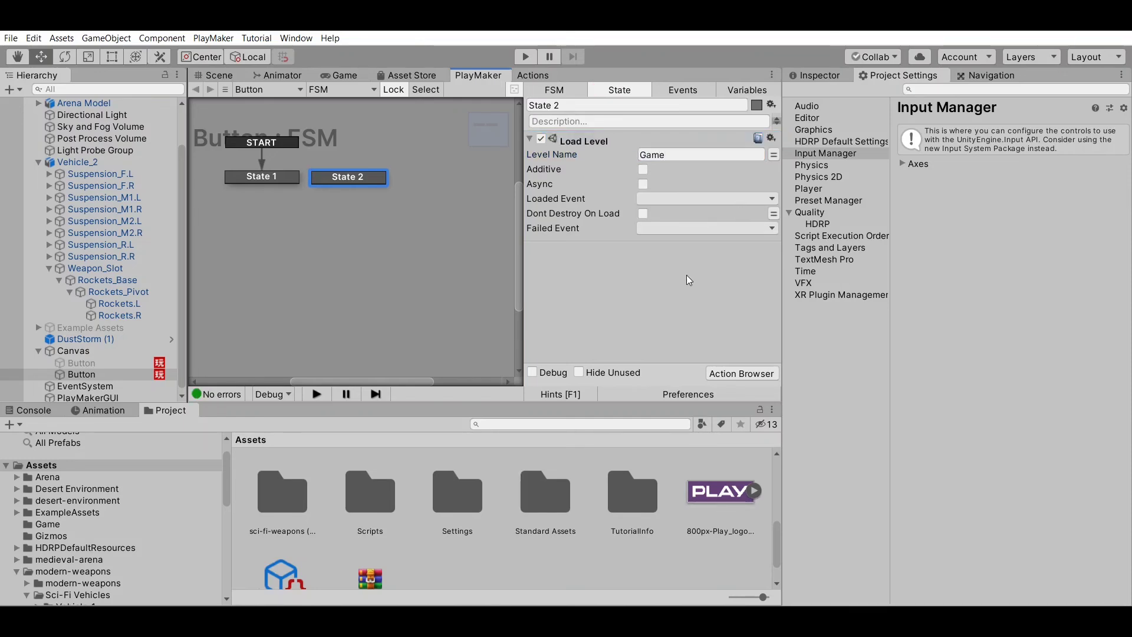
- Add an event named PLAYTIME to the button's FSM and copy its name for reuse
click(681, 90)
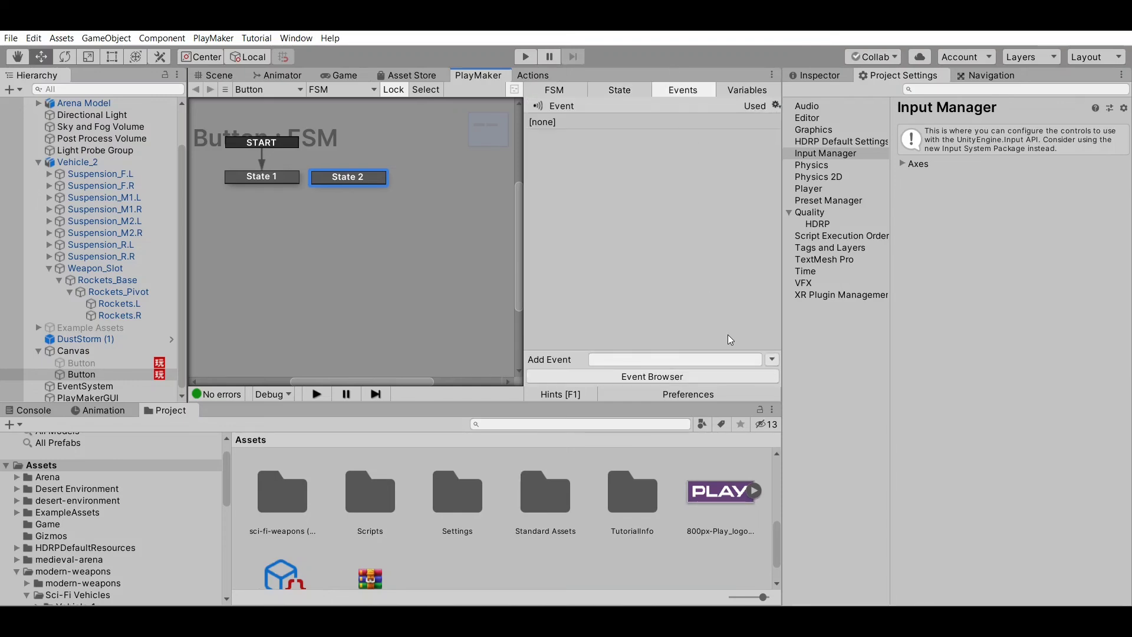
click(736, 359)
text(V)
key(BackSpace)
text(PLAY)
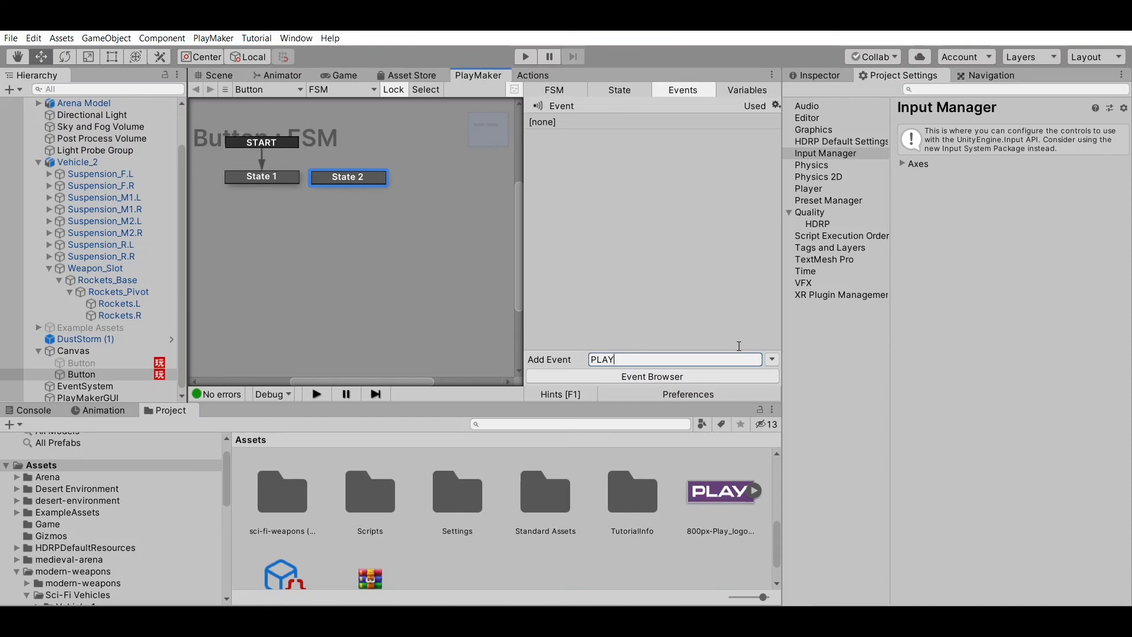
text(TIME)
double_click(608, 354)
key(ctrl+c)
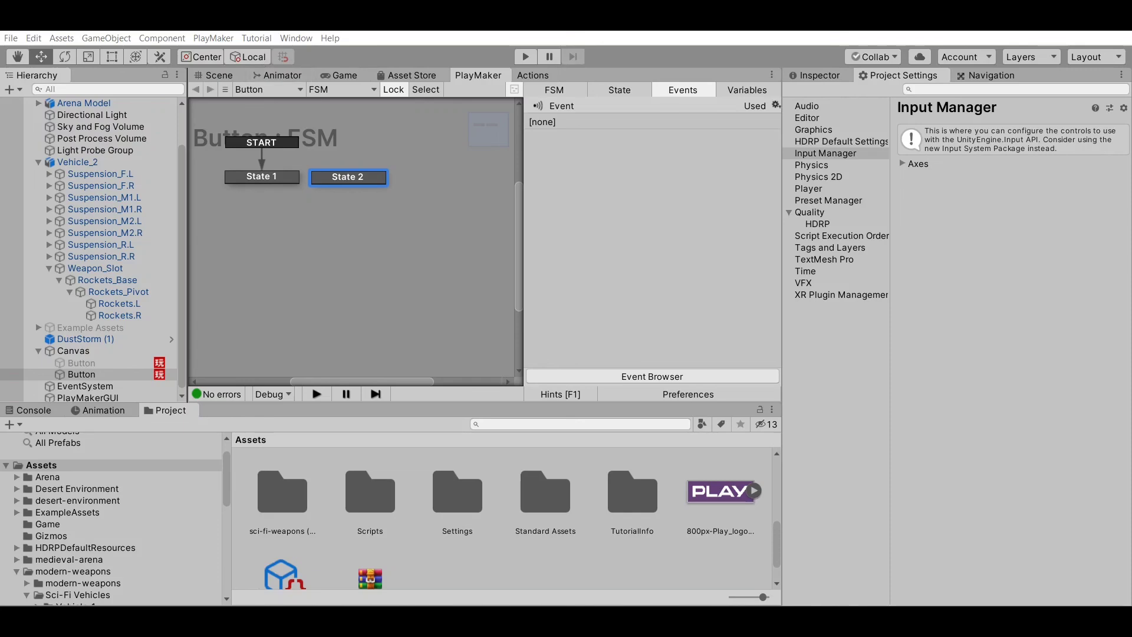
key(End)
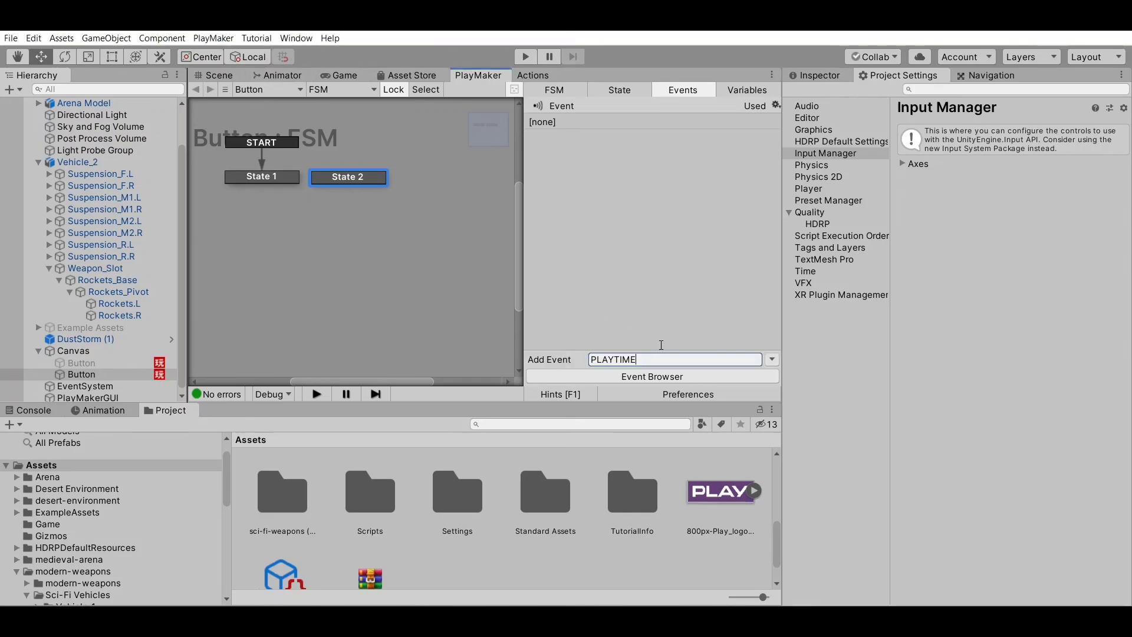
key(Return)
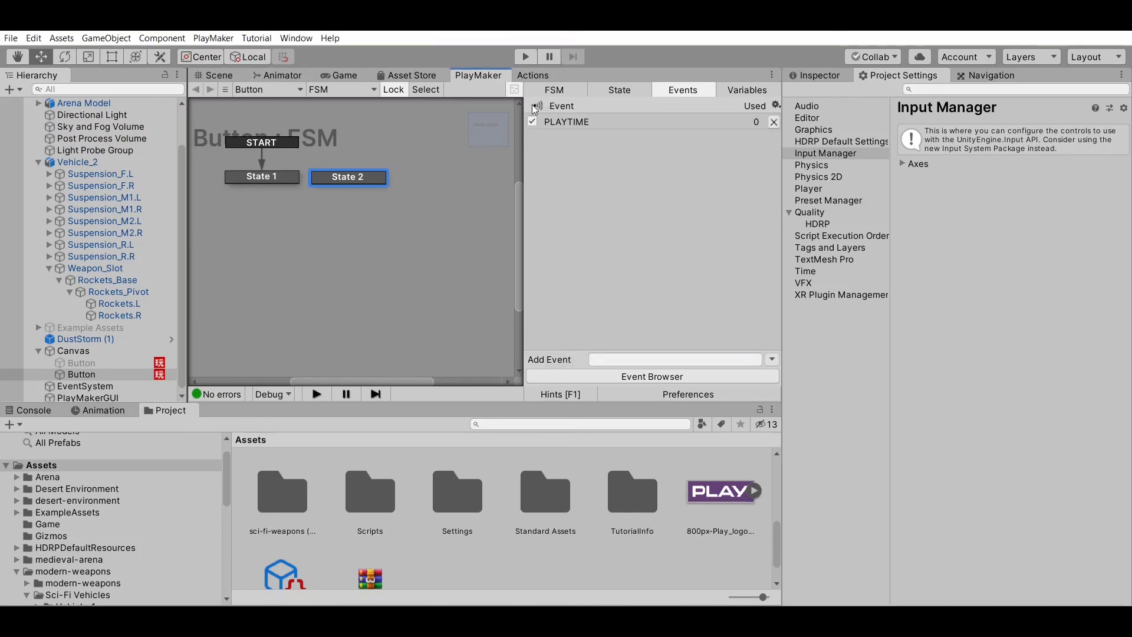
- Add PLAYTIME as a global transition into State 2, and briefly run the scene before stopping it
click(352, 165)
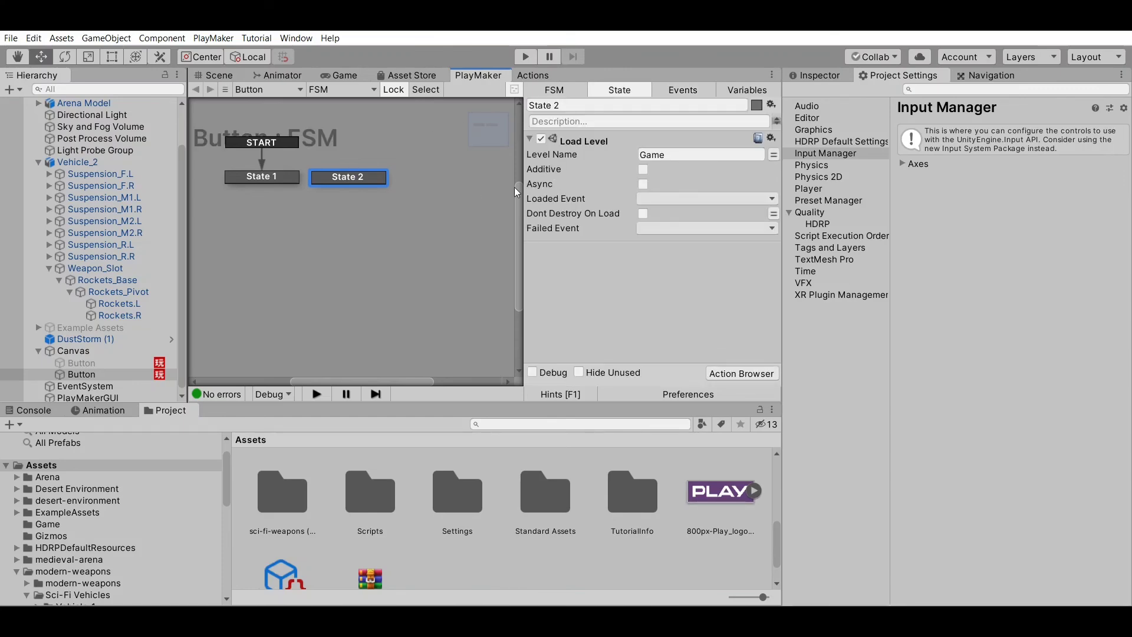
click(423, 172)
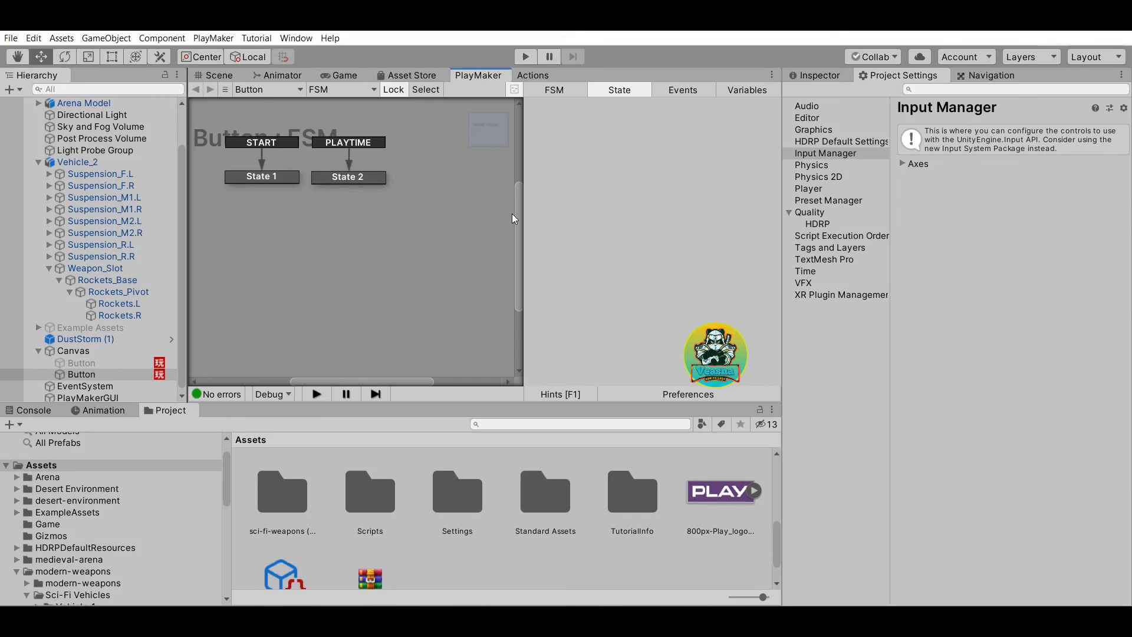
click(525, 52)
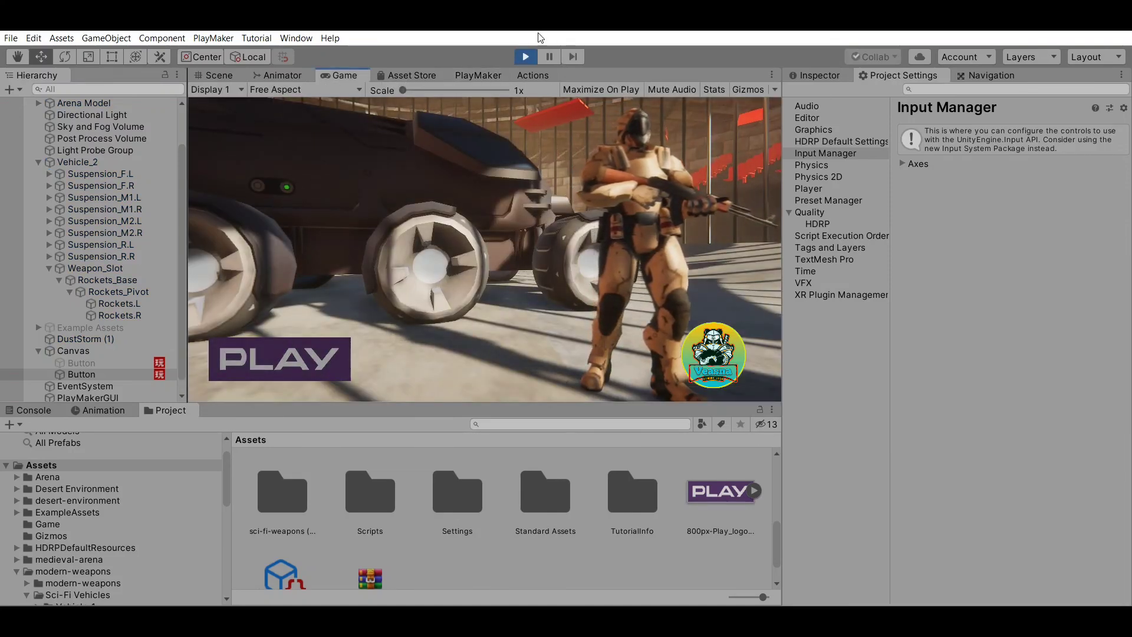
click(525, 56)
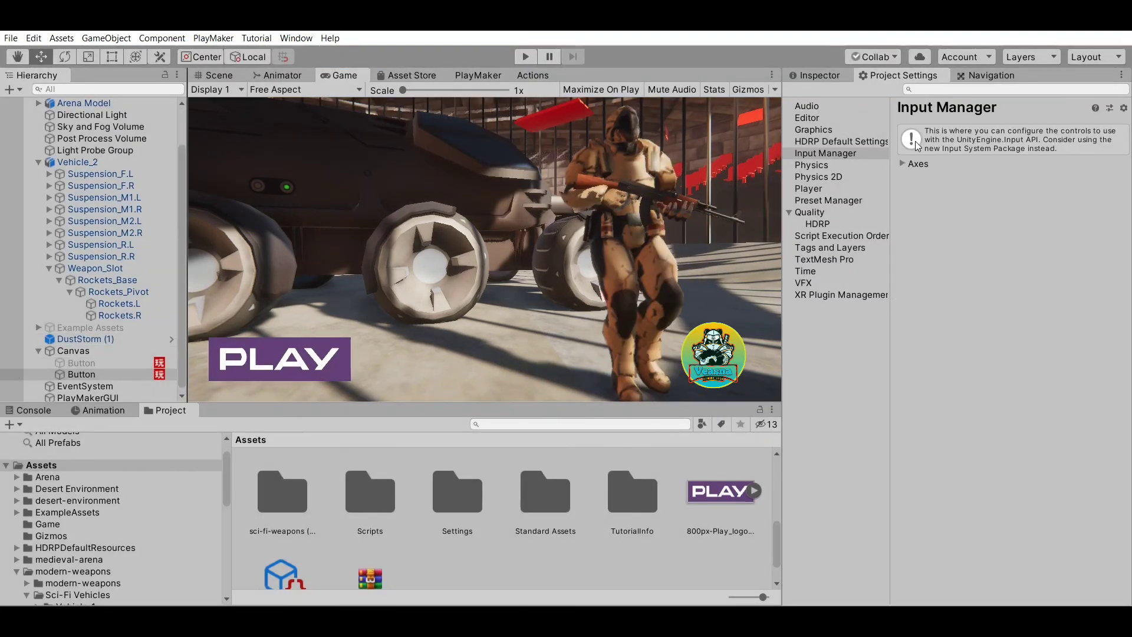
- Set the button's On Click function to PlayMakerFSM.SendEvent with the value PLAYTIME, and test the PLAY button by running the scene
click(819, 75)
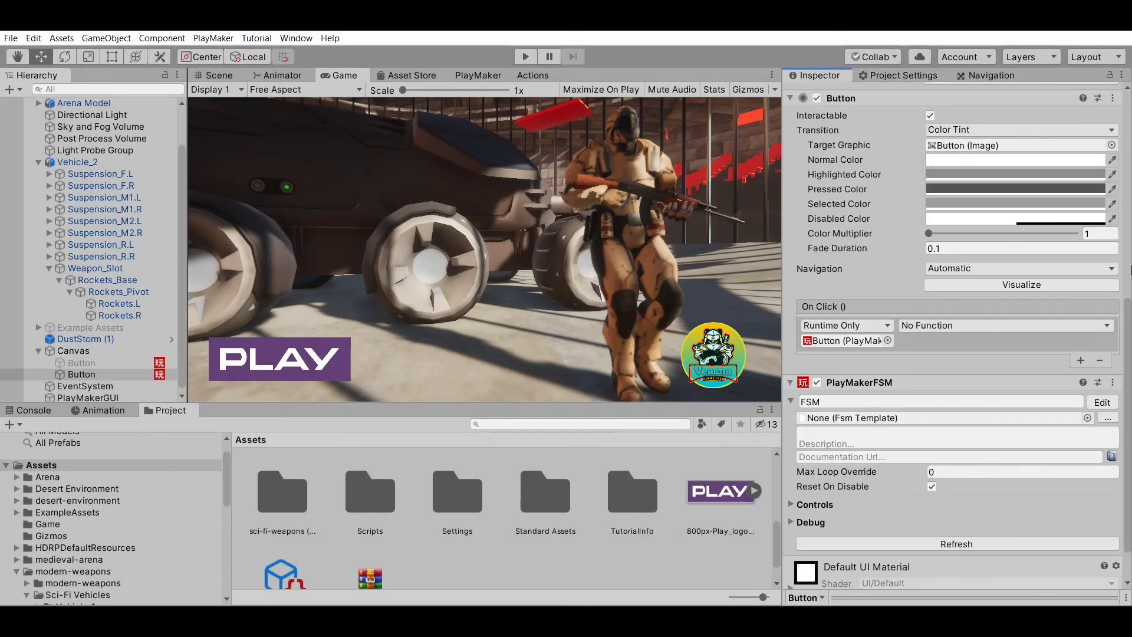
scroll(914, 261, down, 2)
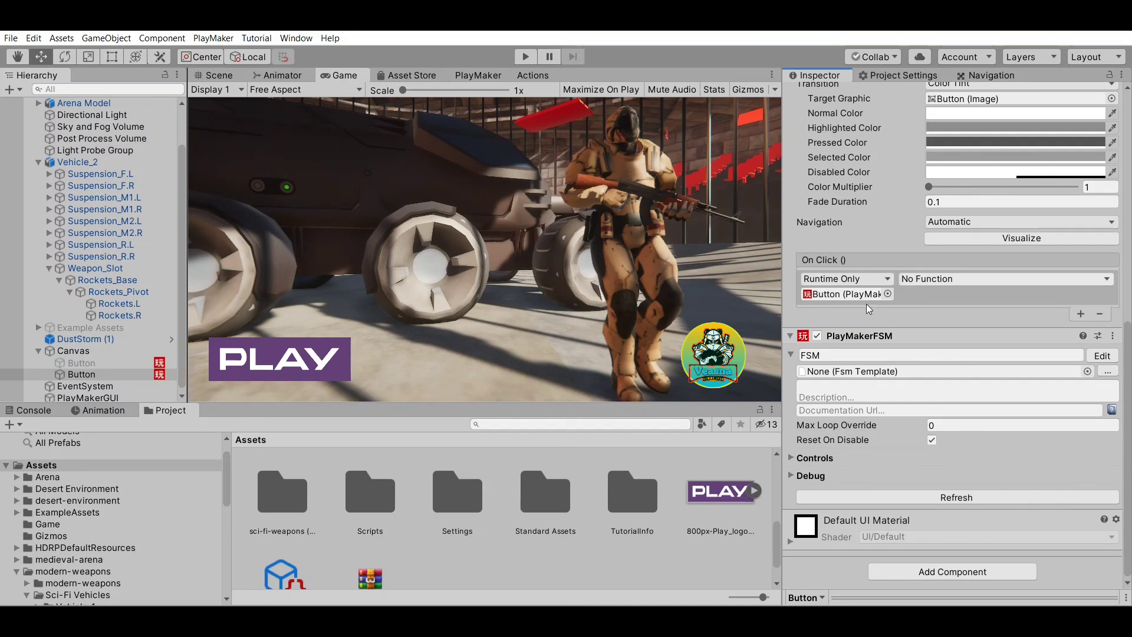
click(960, 279)
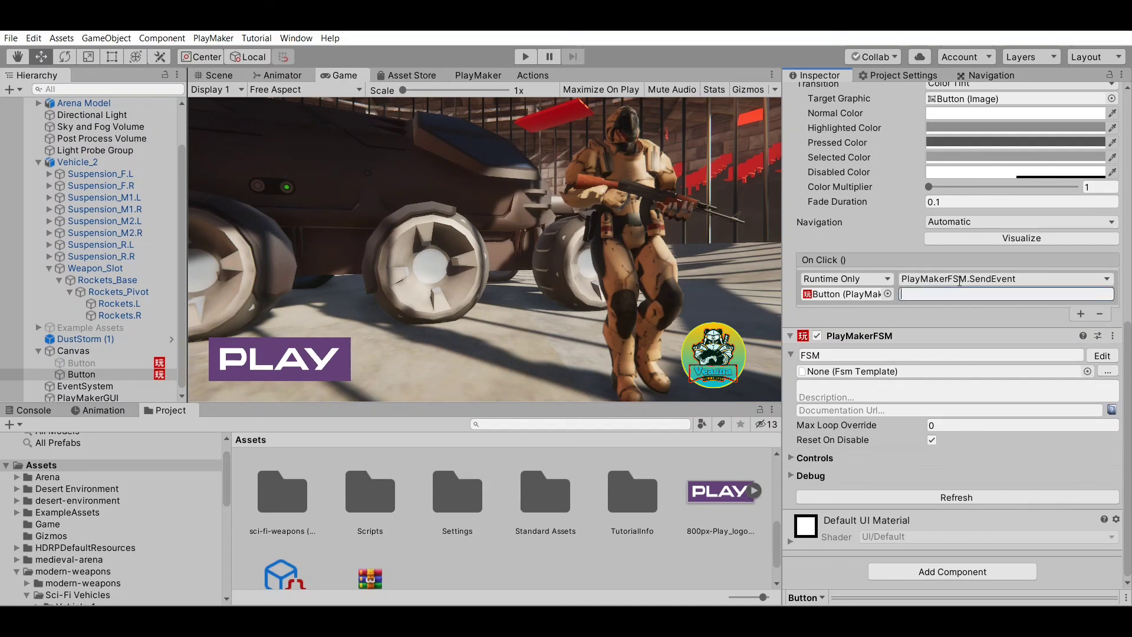
key(ctrl+v)
click(527, 56)
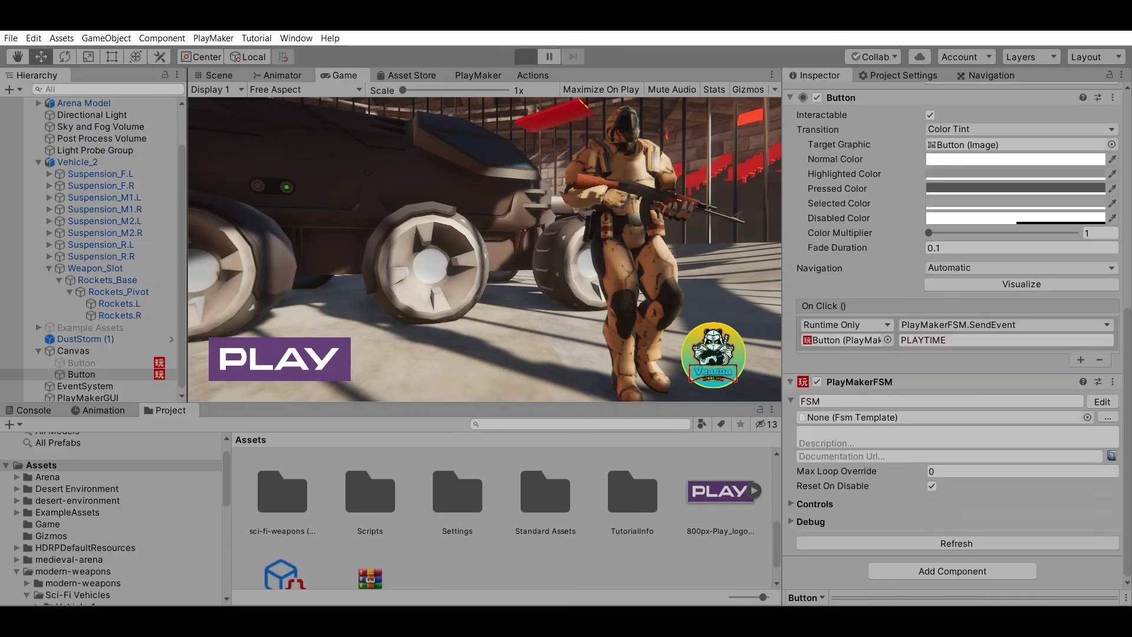
click(325, 335)
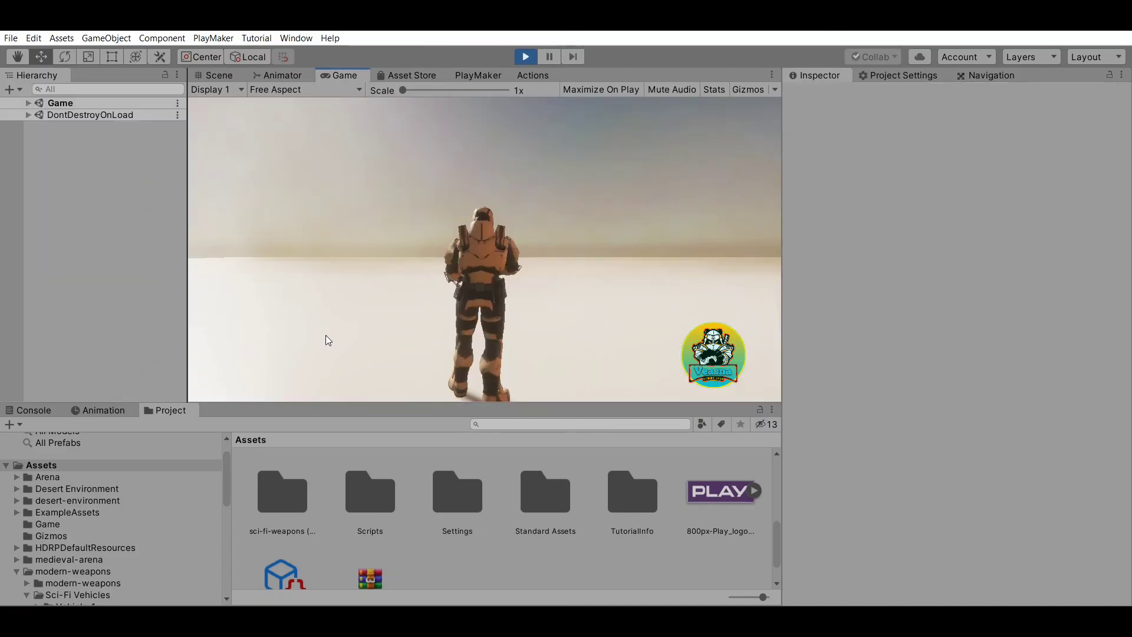